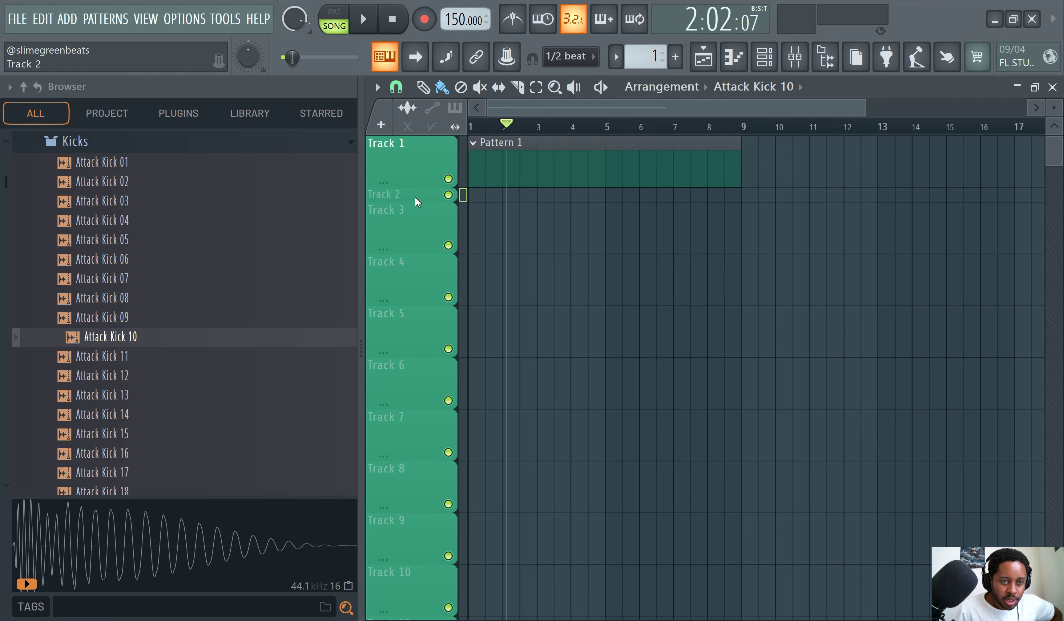
Expand Track 2 to full height, widen the playlist, and hide then reshow the browser.
drag(400, 202, 400, 239)
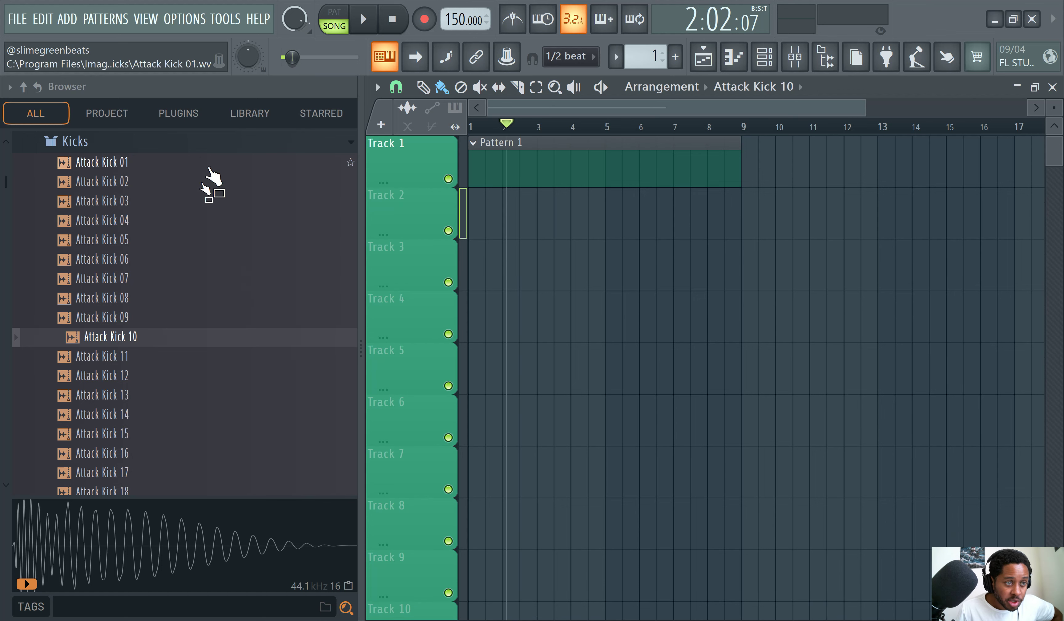
drag(371, 112, 313, 111)
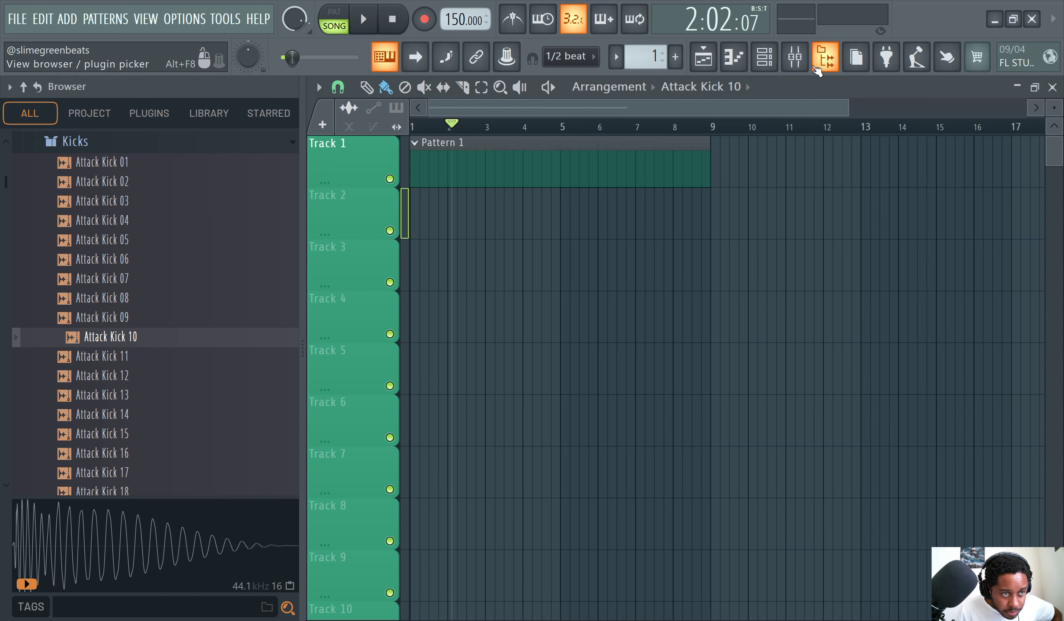
click(817, 67)
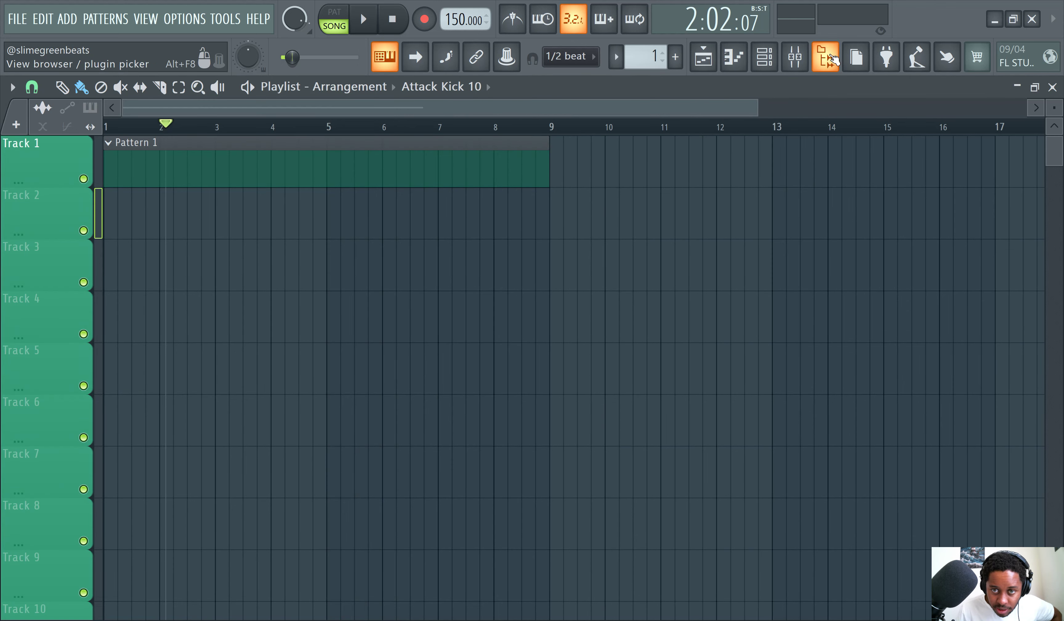
click(827, 61)
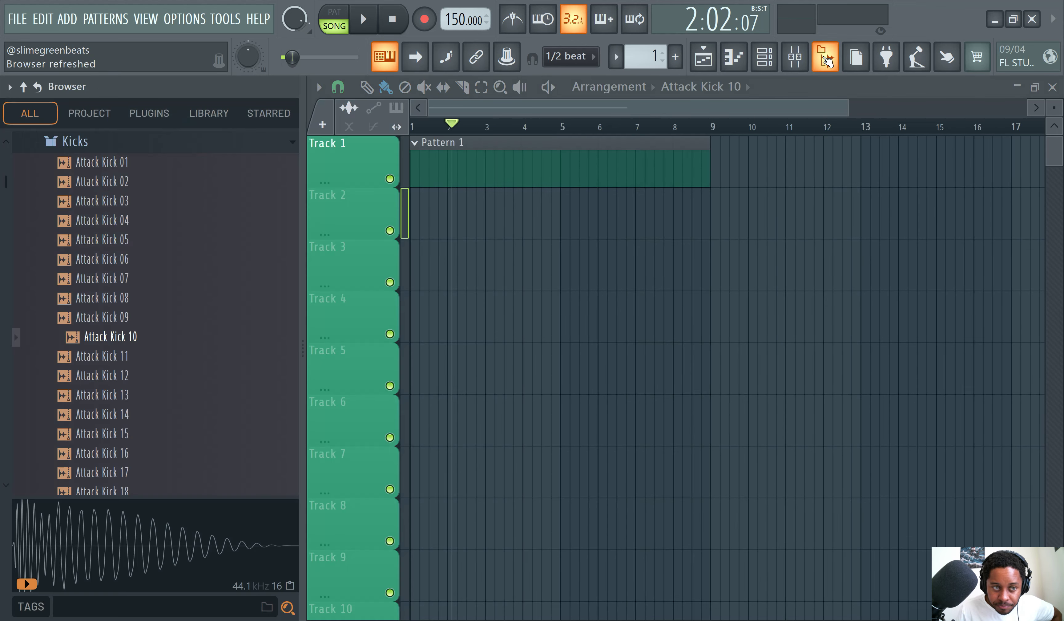
Collapse the Drums (ModeAudio) and Packs browser folders and bring up the Options menu.
scroll(154, 320, up, 3)
scroll(94, 273, up, 5)
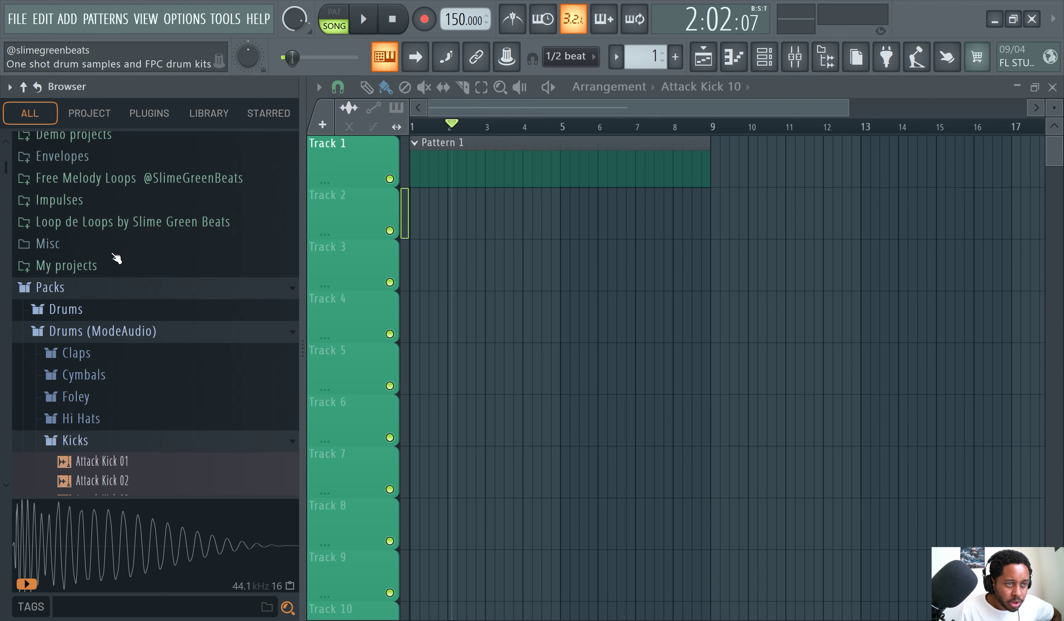
click(110, 380)
scroll(102, 307, down, 4)
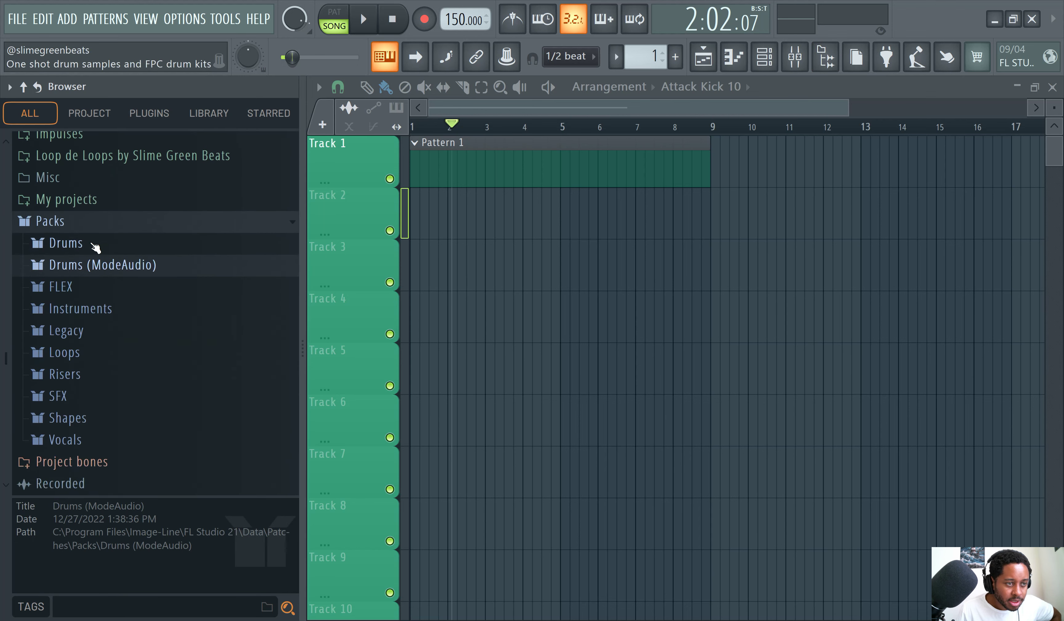
click(96, 225)
scroll(142, 222, up, 3)
scroll(164, 281, up, 1)
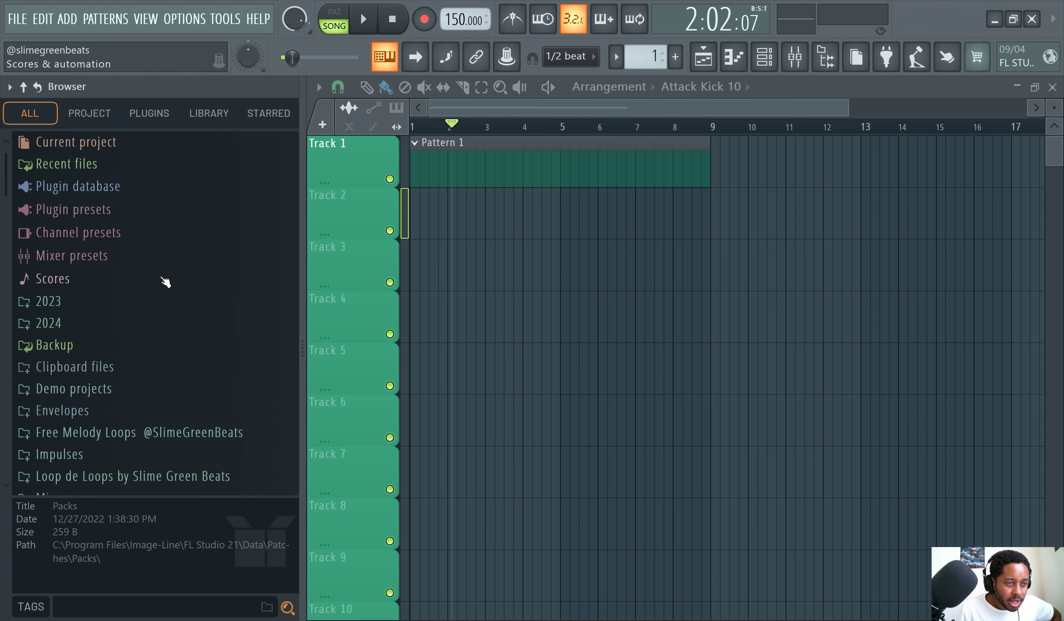
scroll(164, 280, down, 4)
scroll(164, 280, up, 2)
click(177, 20)
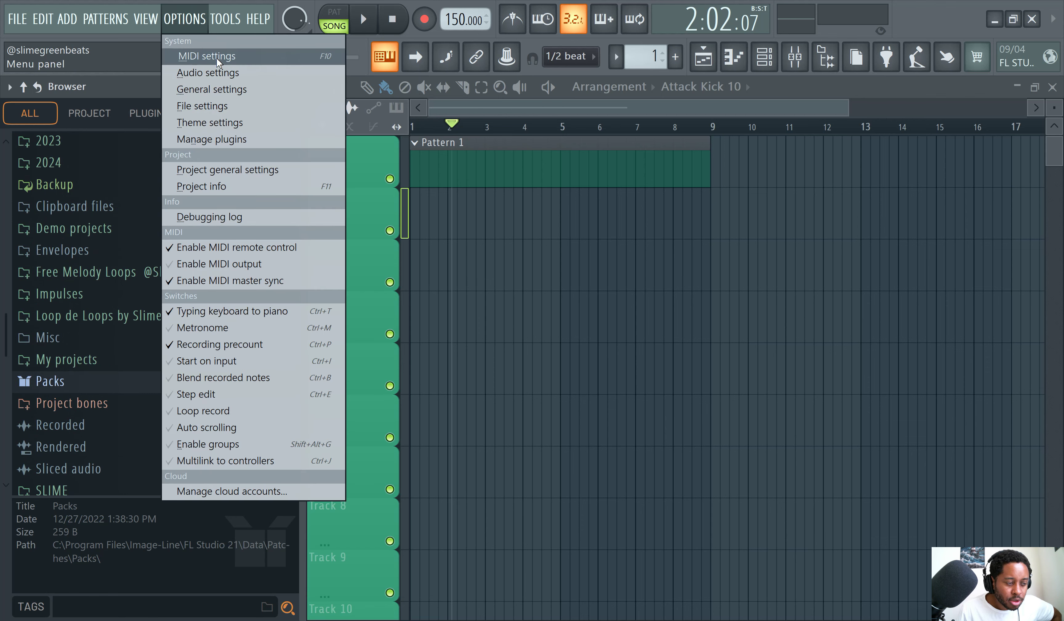
Review the Browser extra search folders in File settings, cancel the folder picker, and close the window.
click(215, 105)
click(301, 304)
click(273, 290)
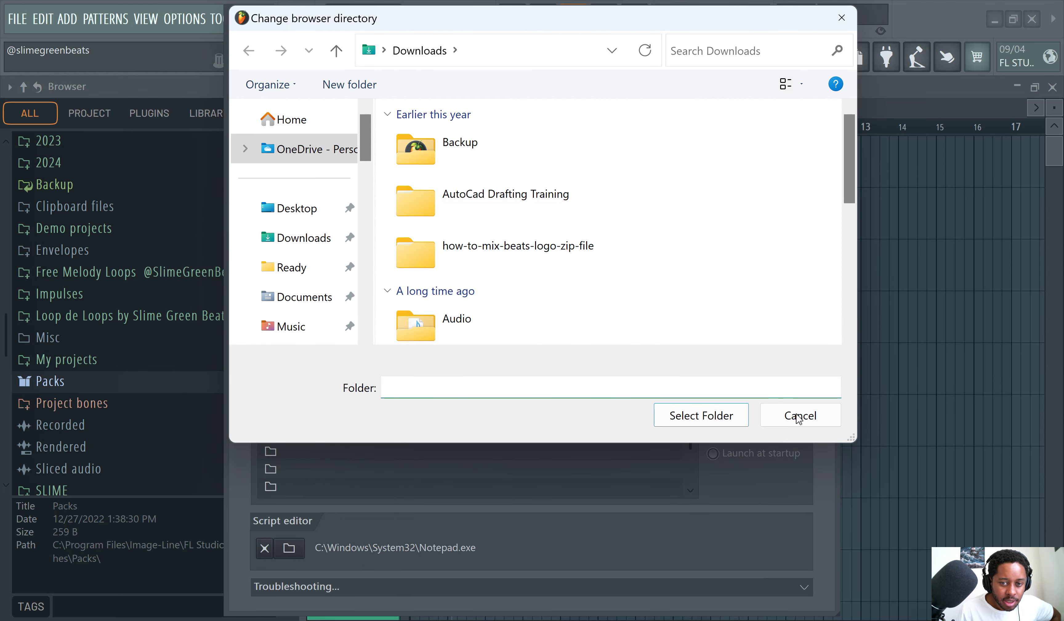
click(800, 415)
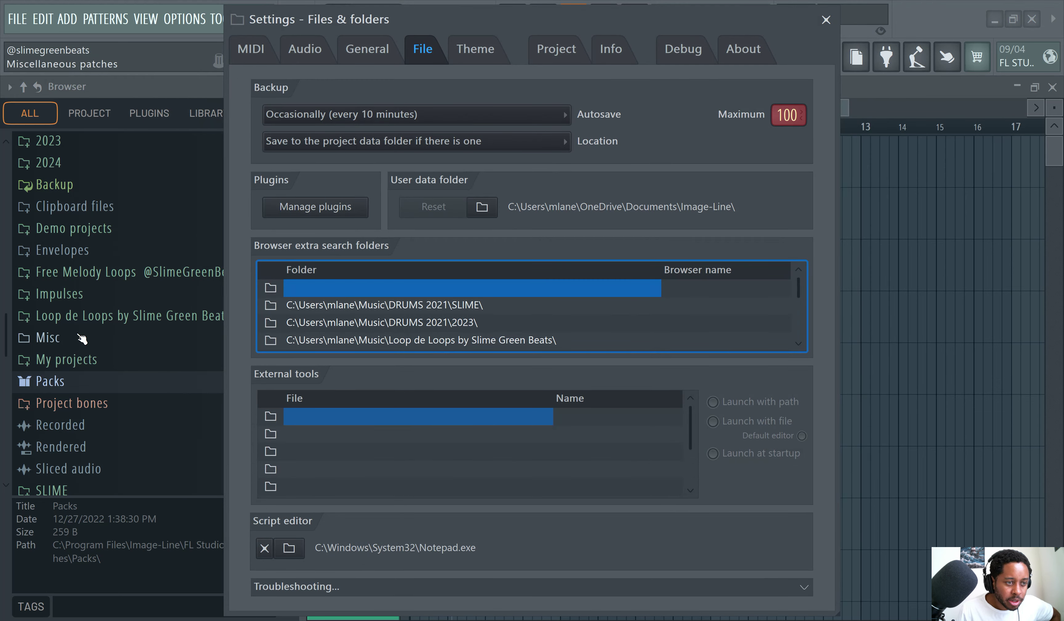
drag(607, 31, 447, 75)
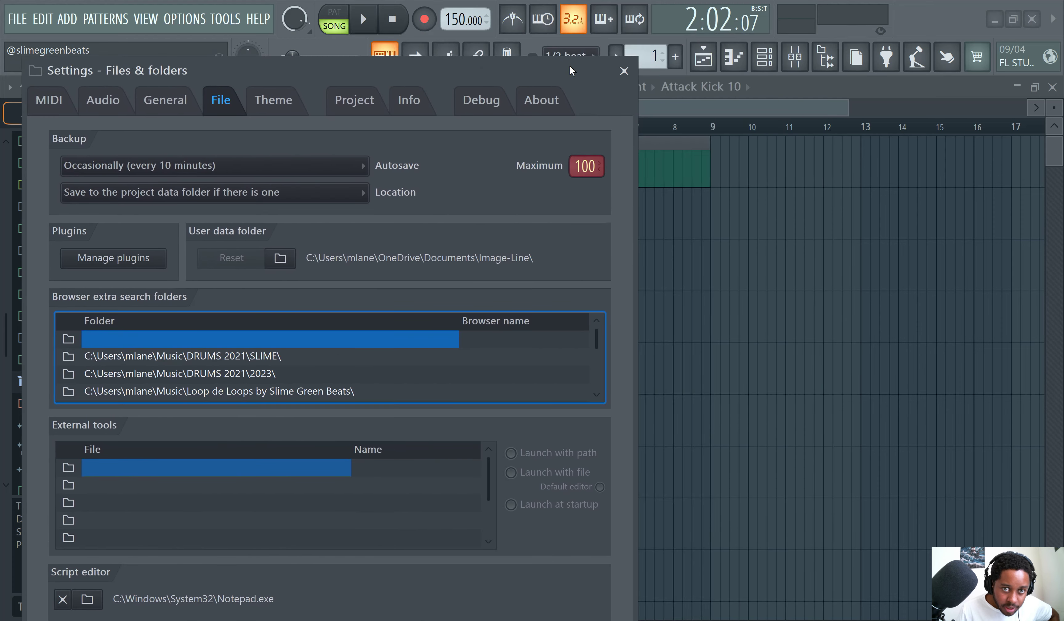
click(625, 68)
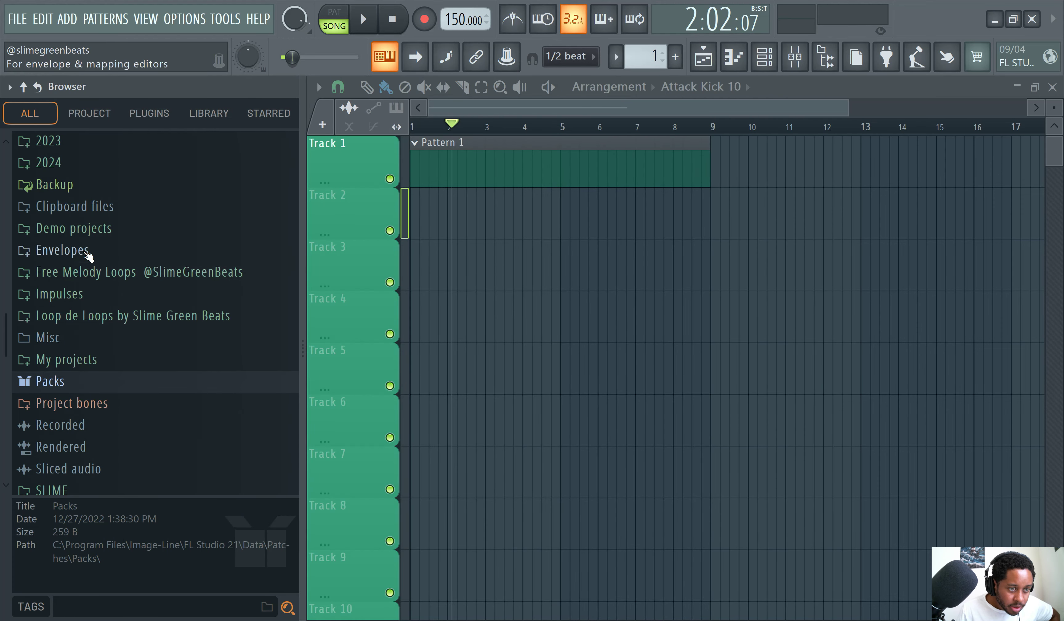
Place the Break Big Apple Life 3 break from 2024 > Beat Butcha (Filth) on Track 2 and audition it.
scroll(96, 269, down, 2)
scroll(98, 273, up, 5)
scroll(119, 388, down, 5)
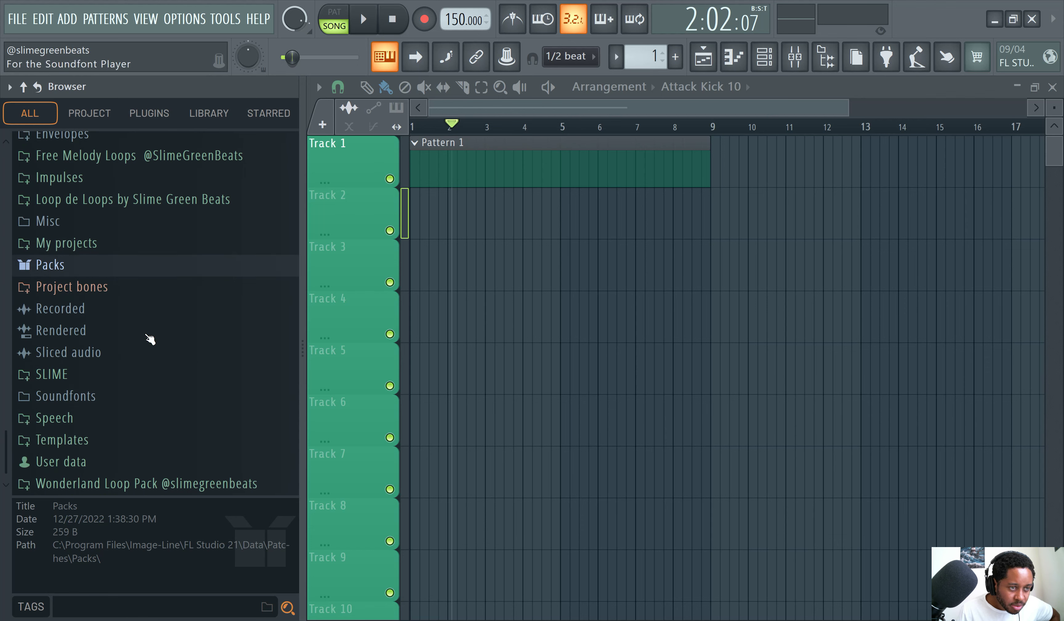
scroll(128, 256, up, 2)
click(51, 160)
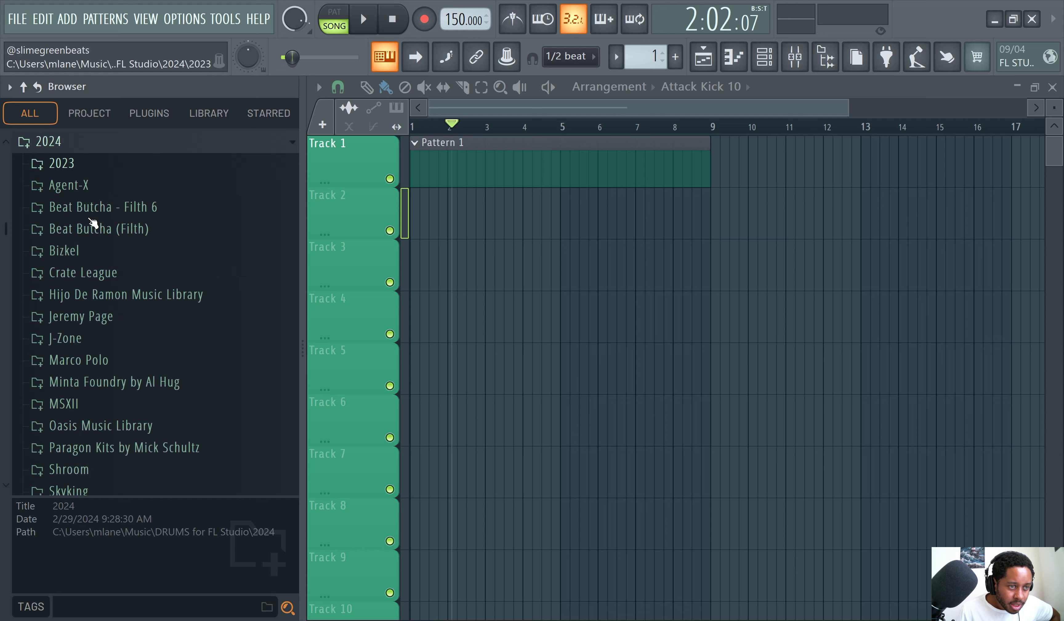
scroll(107, 371, up, 3)
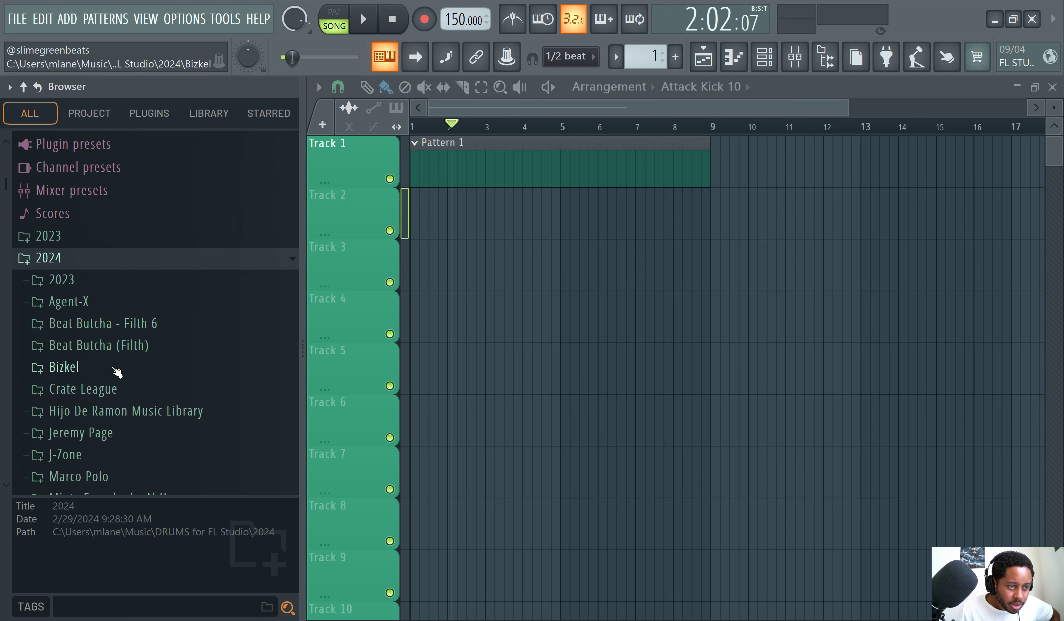
scroll(123, 317, down, 3)
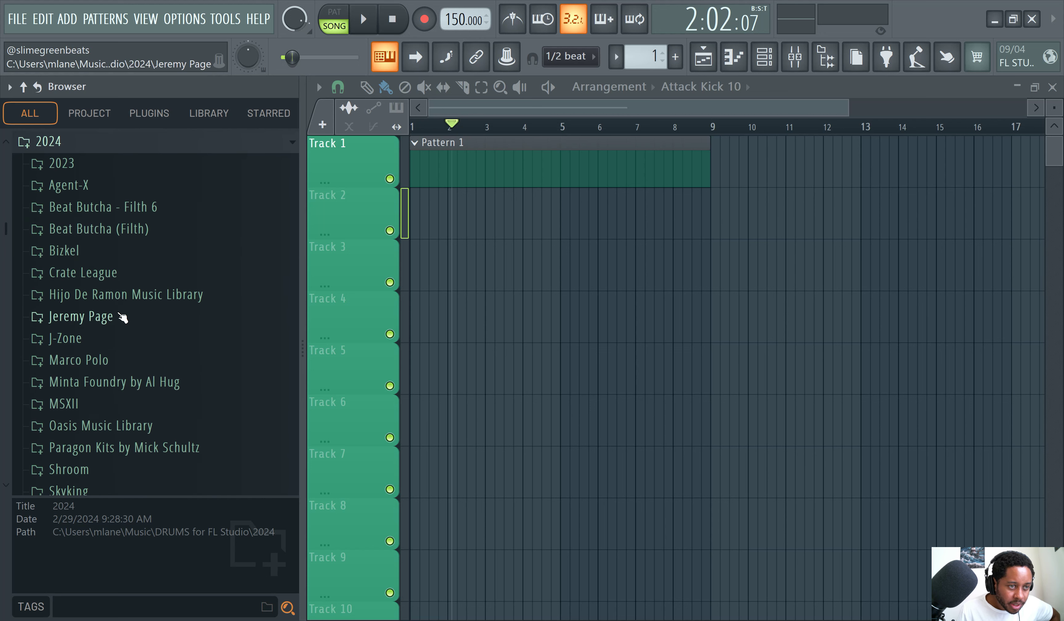
click(126, 238)
drag(124, 258, 430, 218)
key(Up)
click(362, 21)
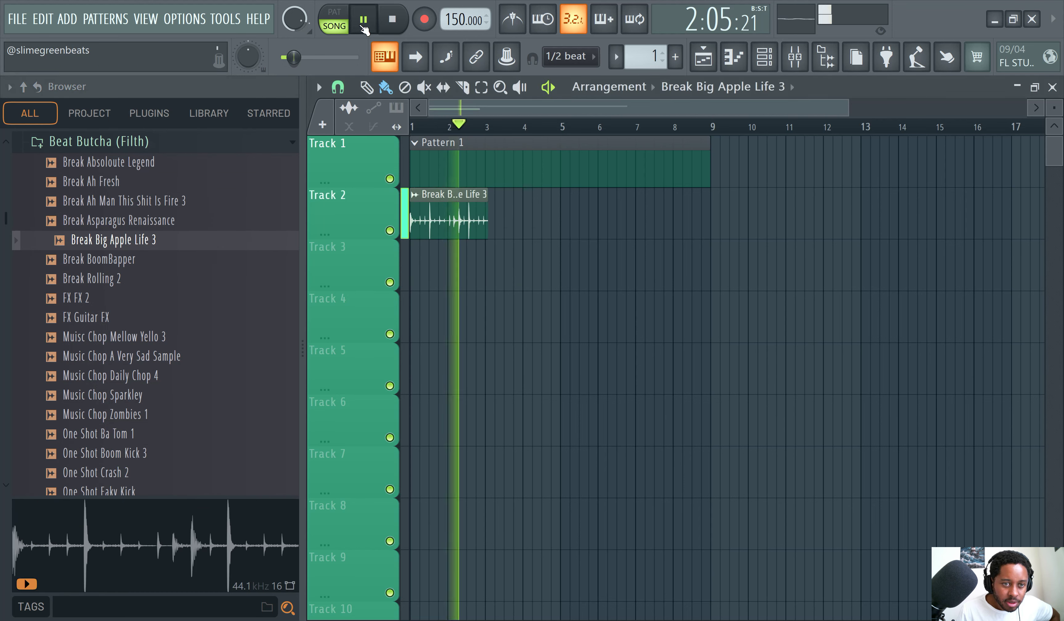
click(363, 22)
Audition kicks in Filth 6 > 24 Bit > One Shots > Kick and put Kick Thunn 2 on Track 3 at bar 1.
scroll(128, 290, up, 3)
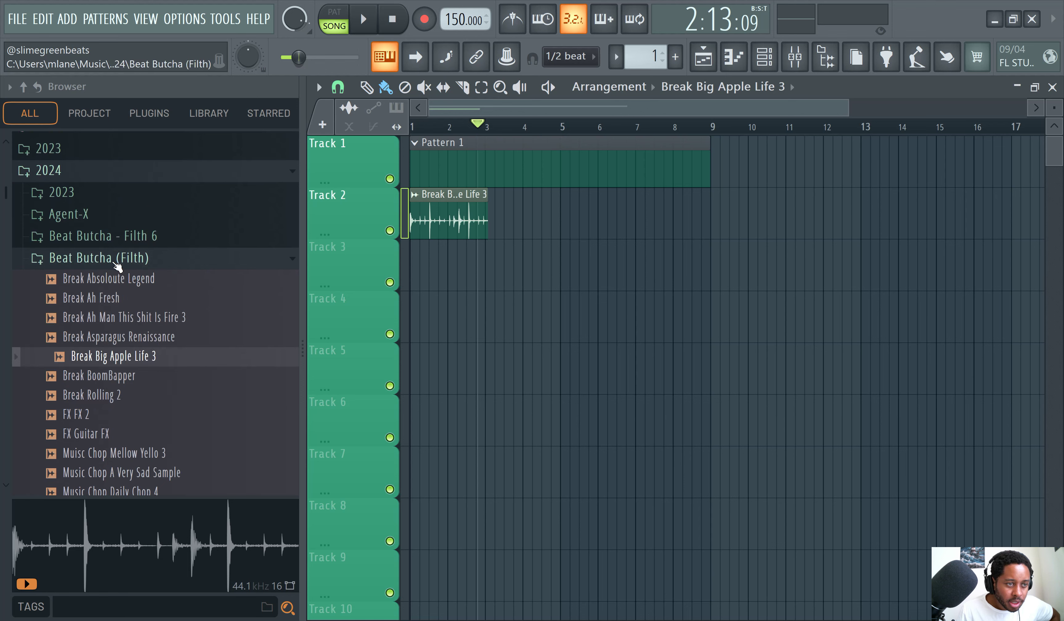
click(117, 262)
click(112, 242)
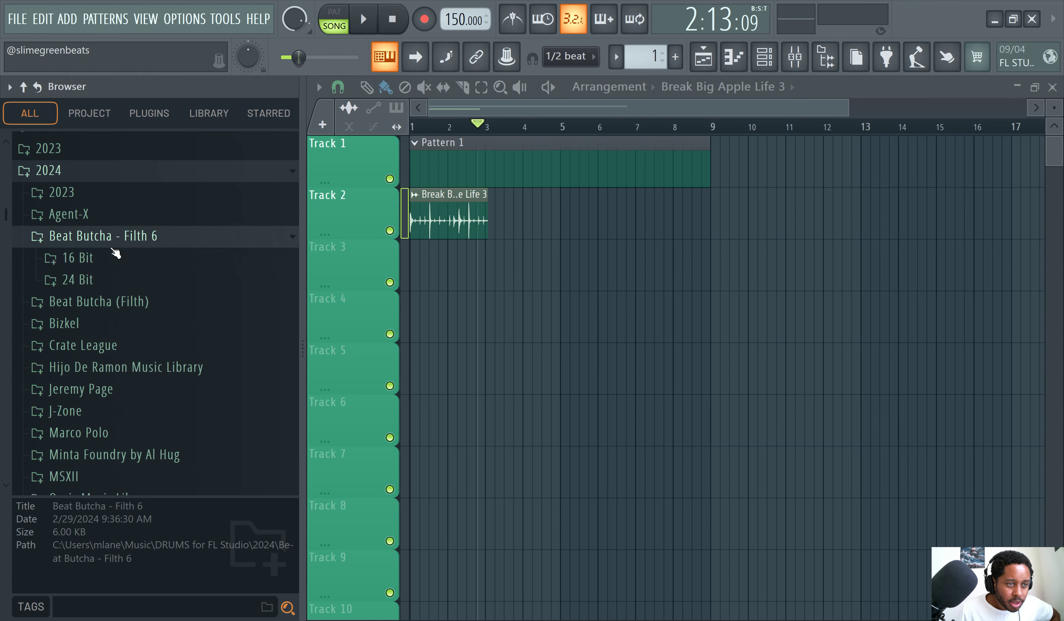
click(123, 278)
scroll(106, 302, down, 3)
click(127, 233)
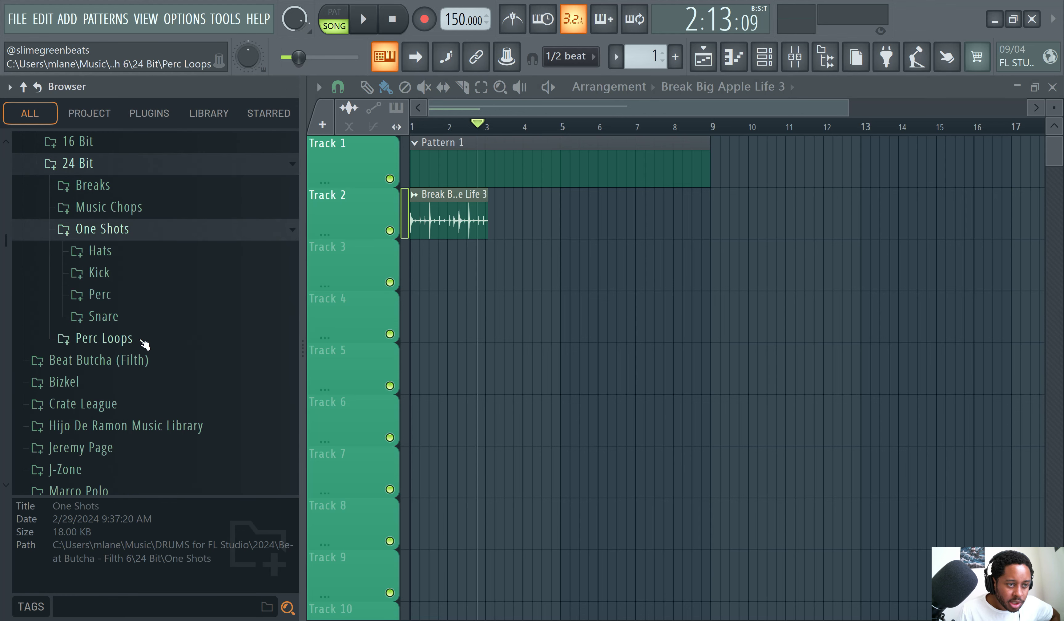
click(123, 277)
click(139, 354)
scroll(150, 377, down, 3)
key(Down)
key(Down)
key(Down)
key(Down)
key(Down)
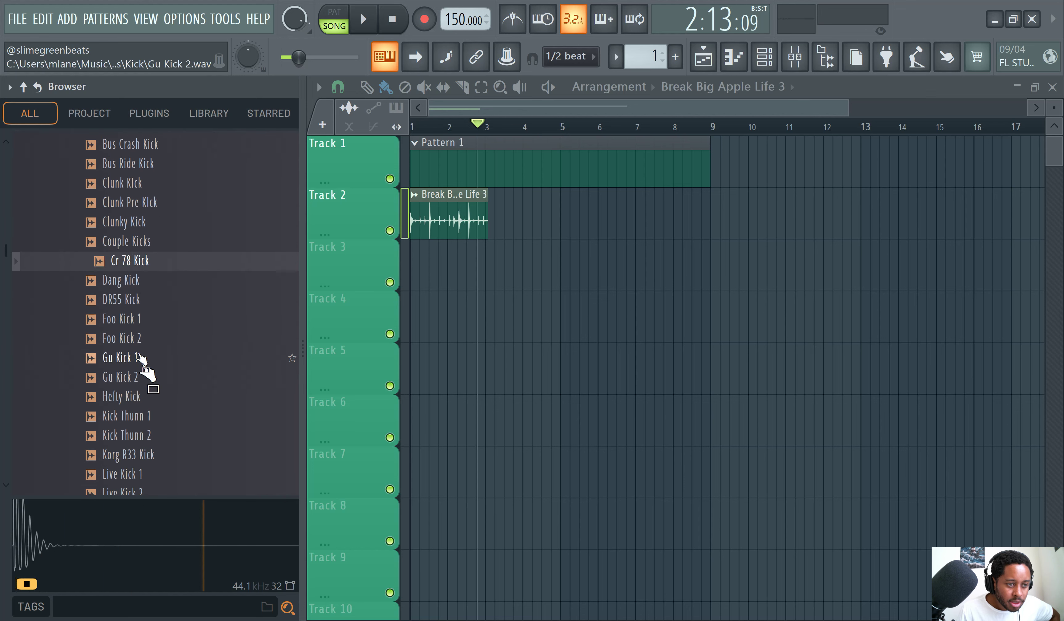
click(154, 414)
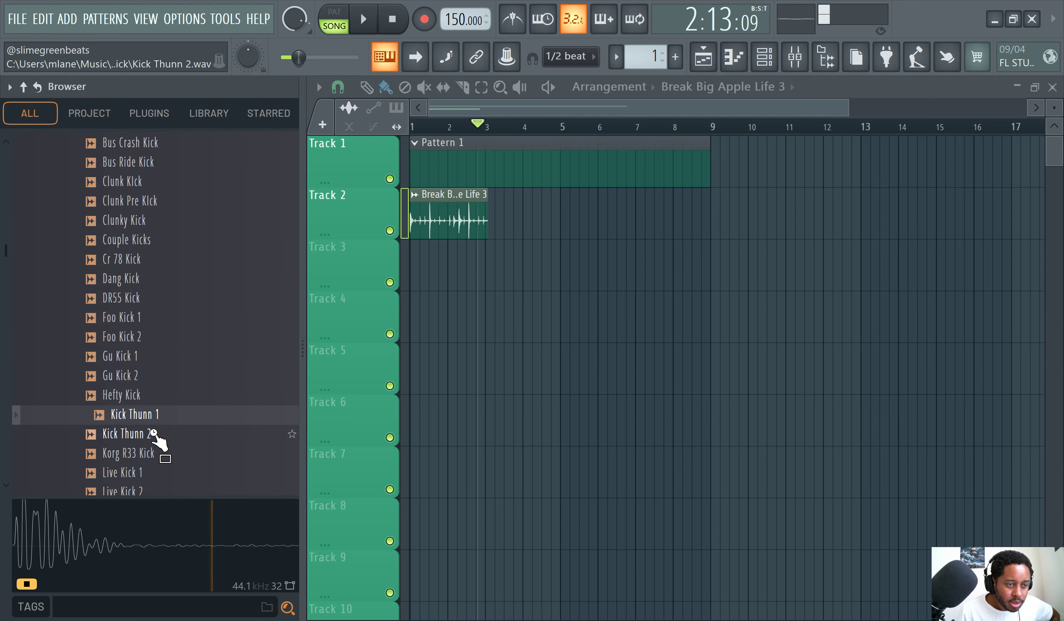
click(155, 434)
drag(157, 438, 448, 272)
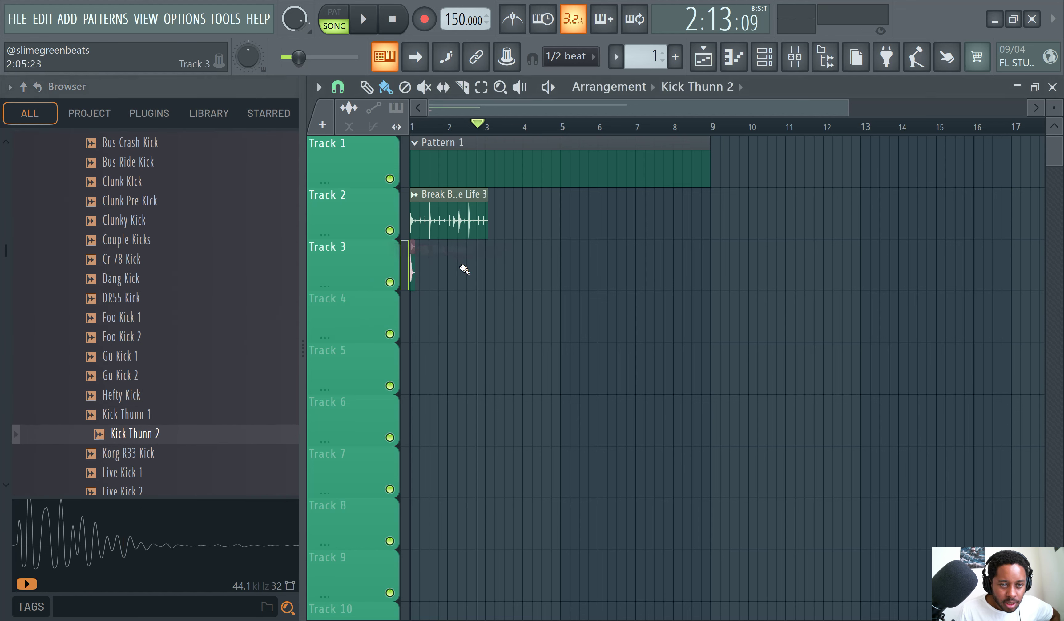
click(763, 59)
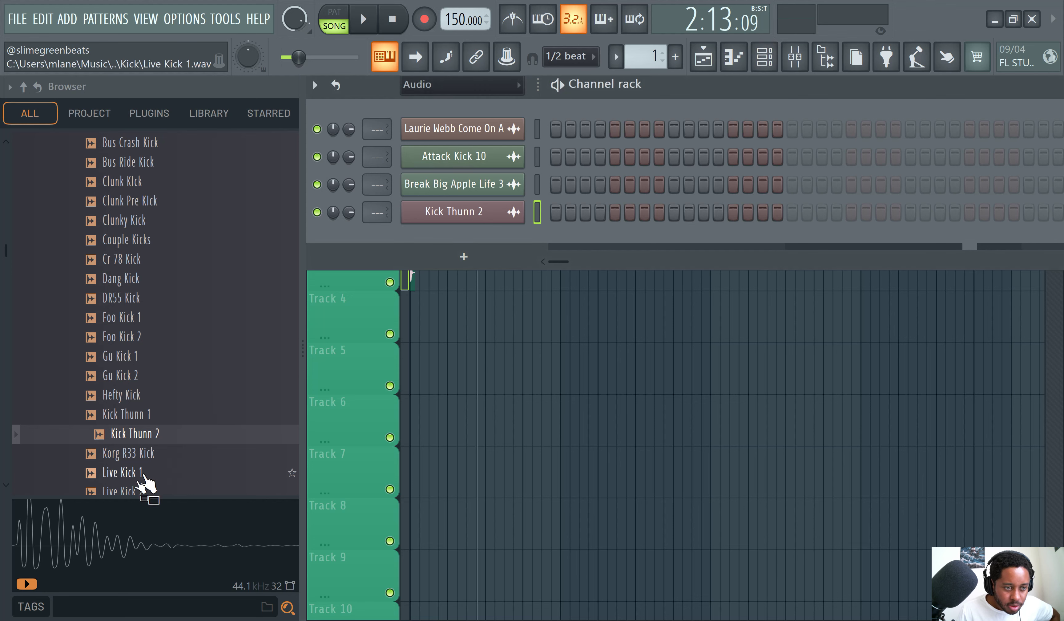
click(461, 84)
click(415, 103)
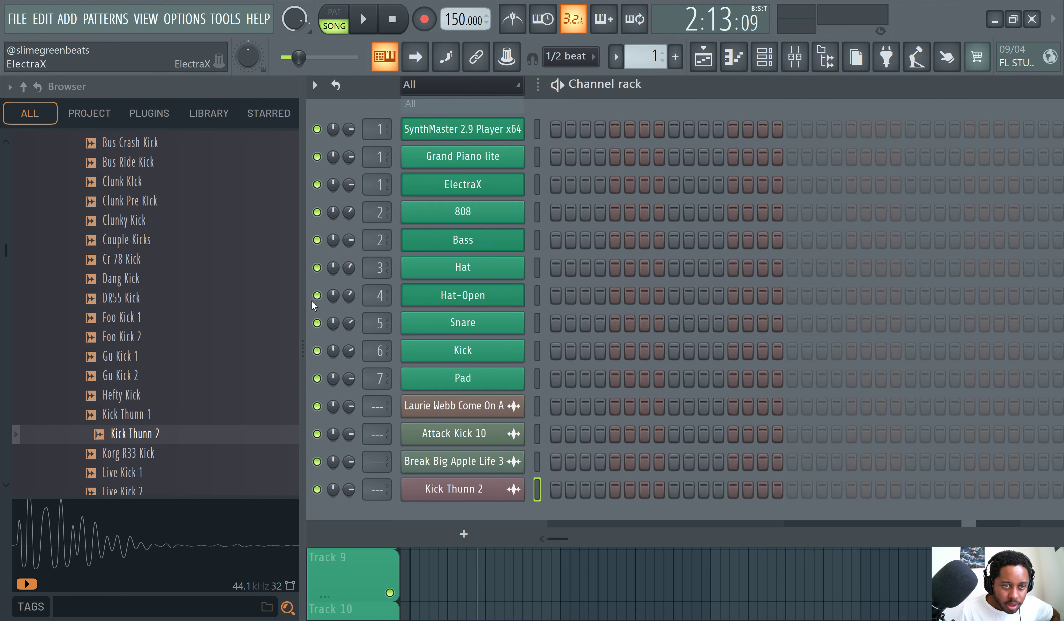
drag(150, 437, 446, 350)
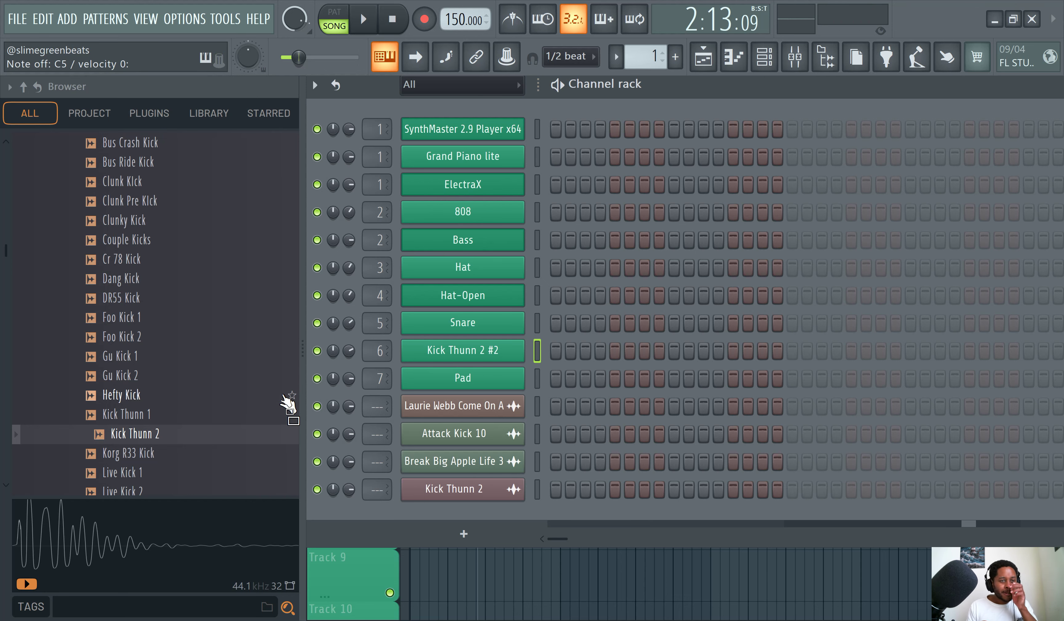
click(109, 113)
click(162, 113)
click(222, 113)
click(262, 116)
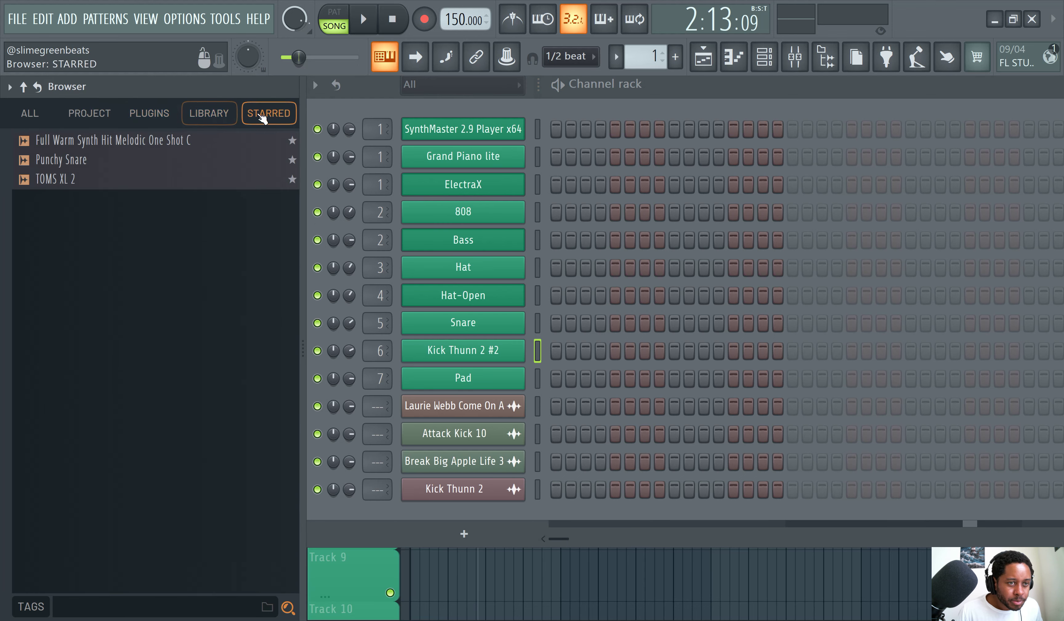
click(171, 118)
click(99, 116)
click(32, 114)
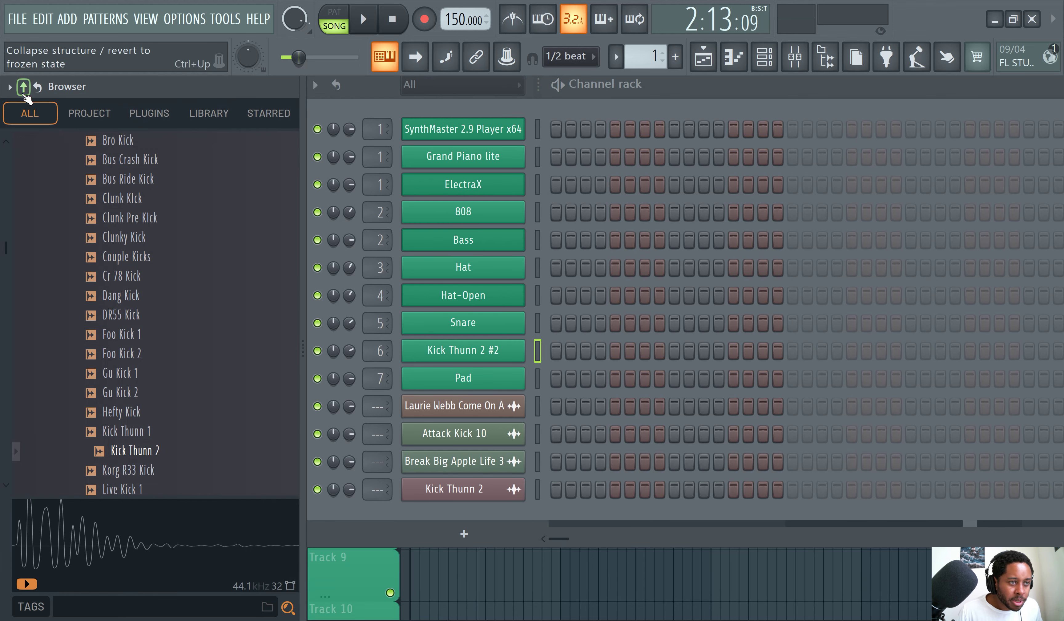
click(24, 86)
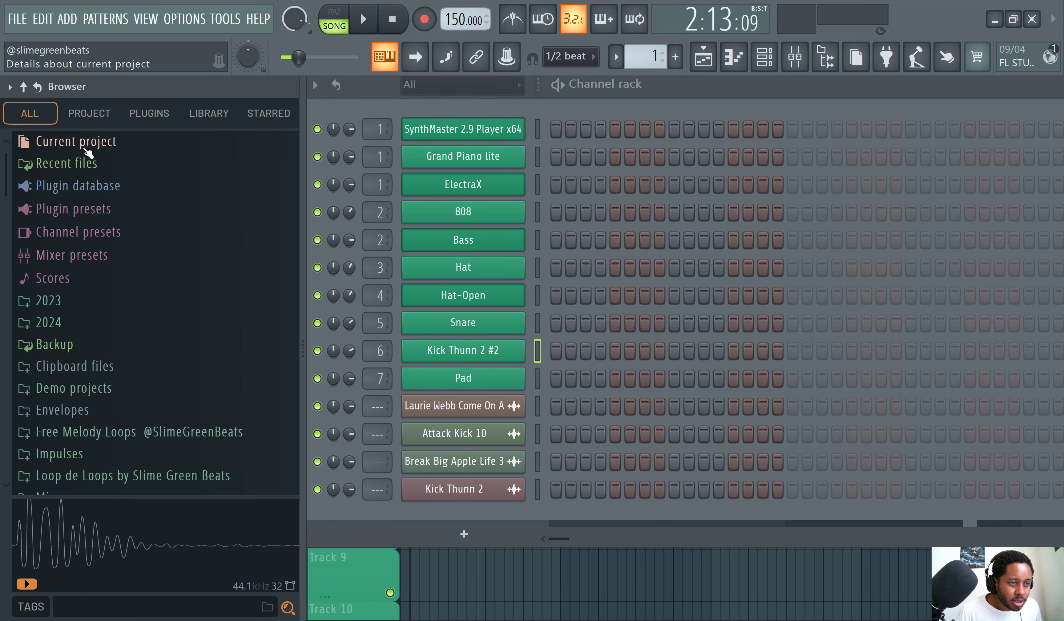
scroll(109, 274, down, 5)
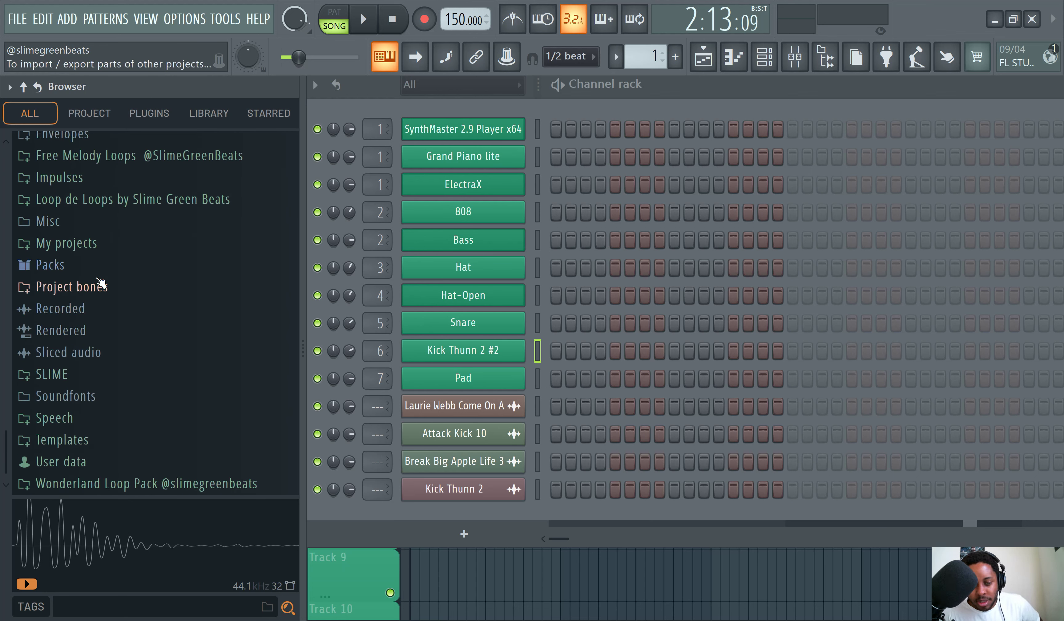
scroll(125, 340, up, 2)
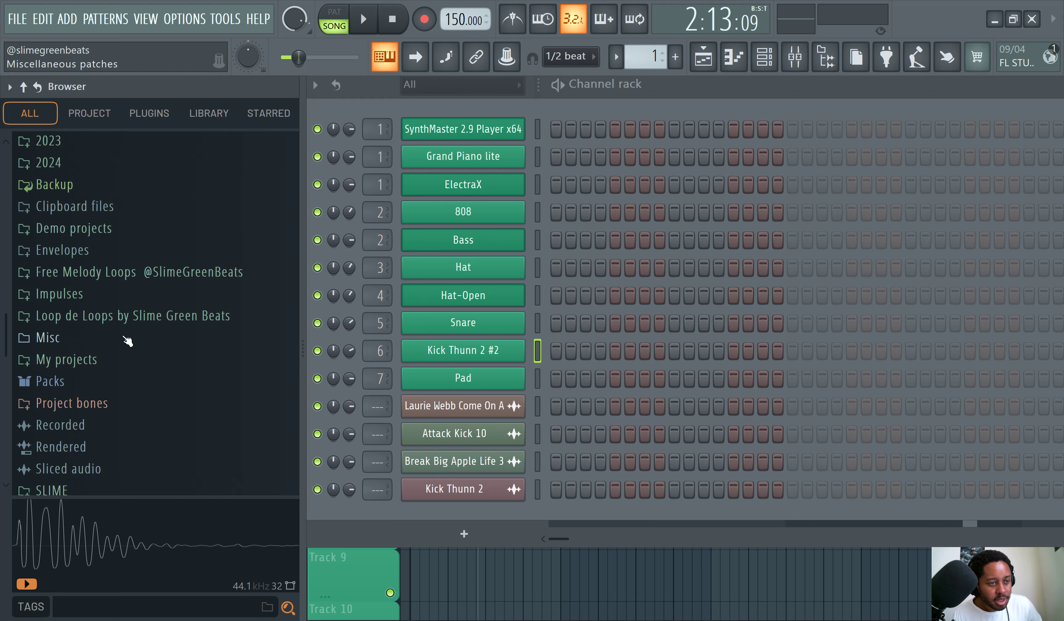
scroll(130, 337, up, 2)
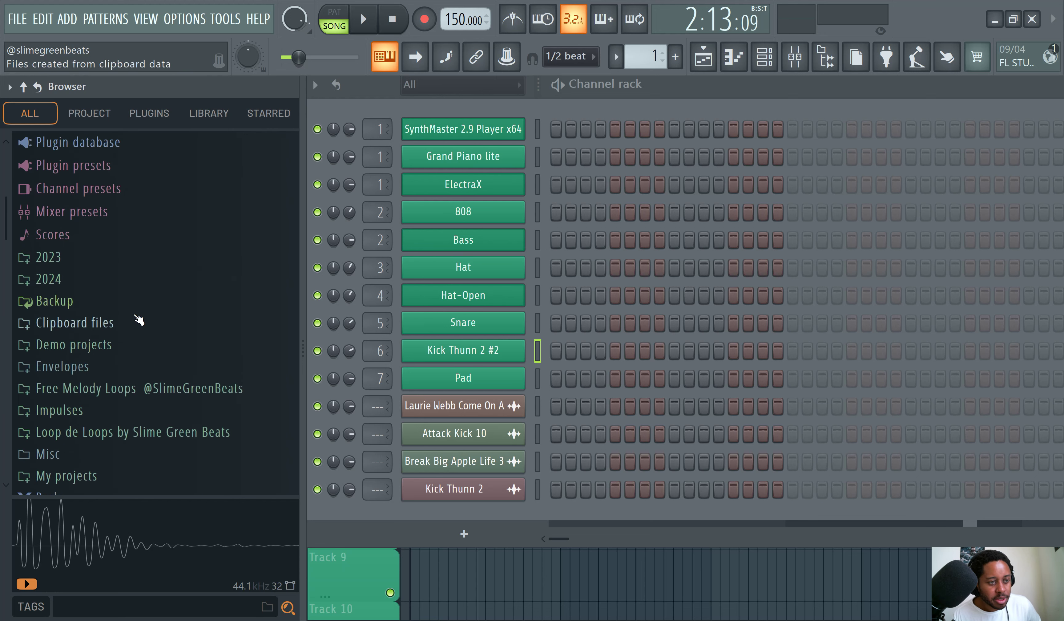
scroll(140, 320, up, 1)
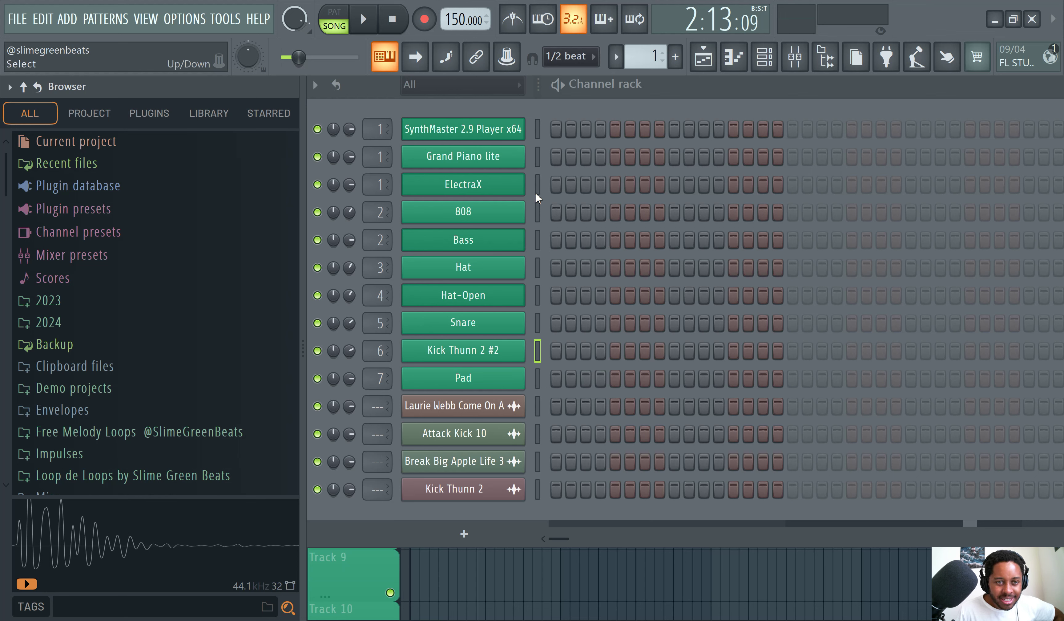
Delete the Break Big Apple Life 3 clip on Track 2 and the tiny clip on Track 3.
click(363, 19)
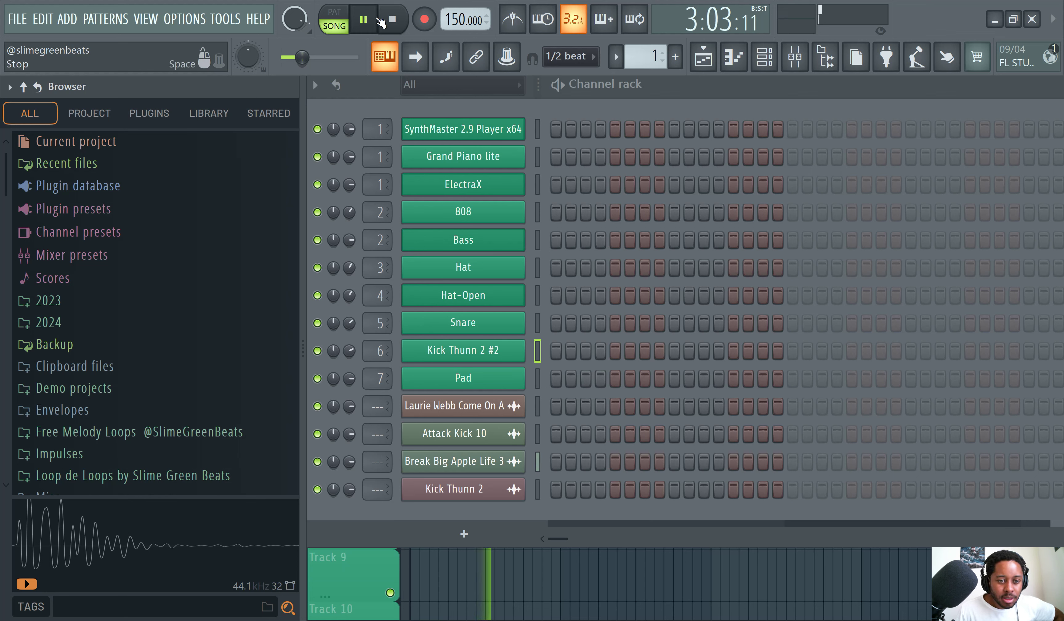
click(393, 19)
key(F5)
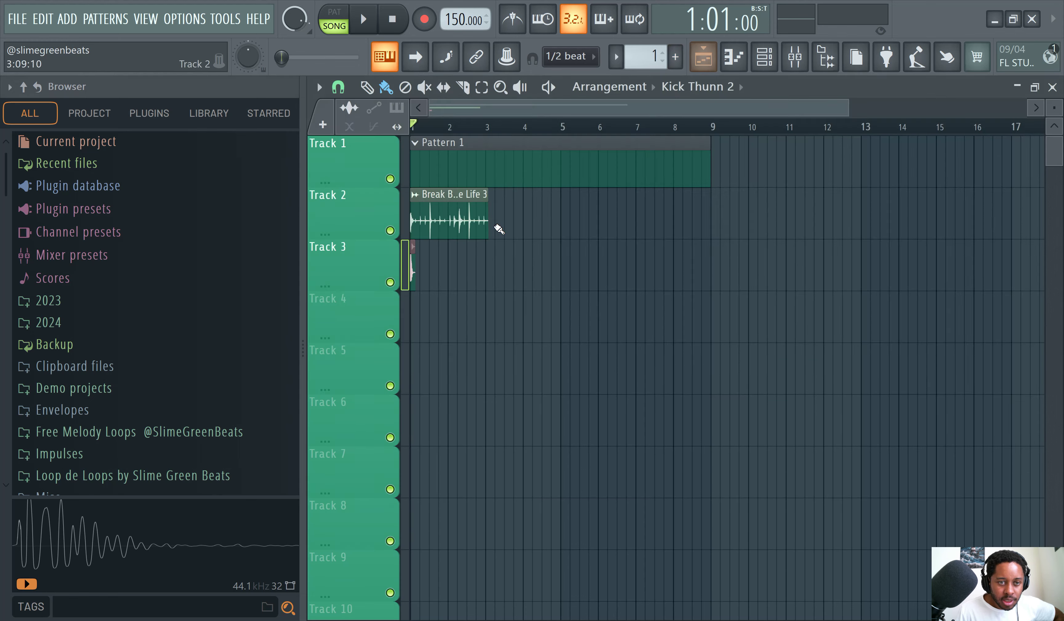
right_click(491, 226)
right_click(412, 267)
Program kicks on steps 1 and 5, a hat on step 3, snares on 9, 13, 21, 25, 29, and an open hat on 17.
click(764, 56)
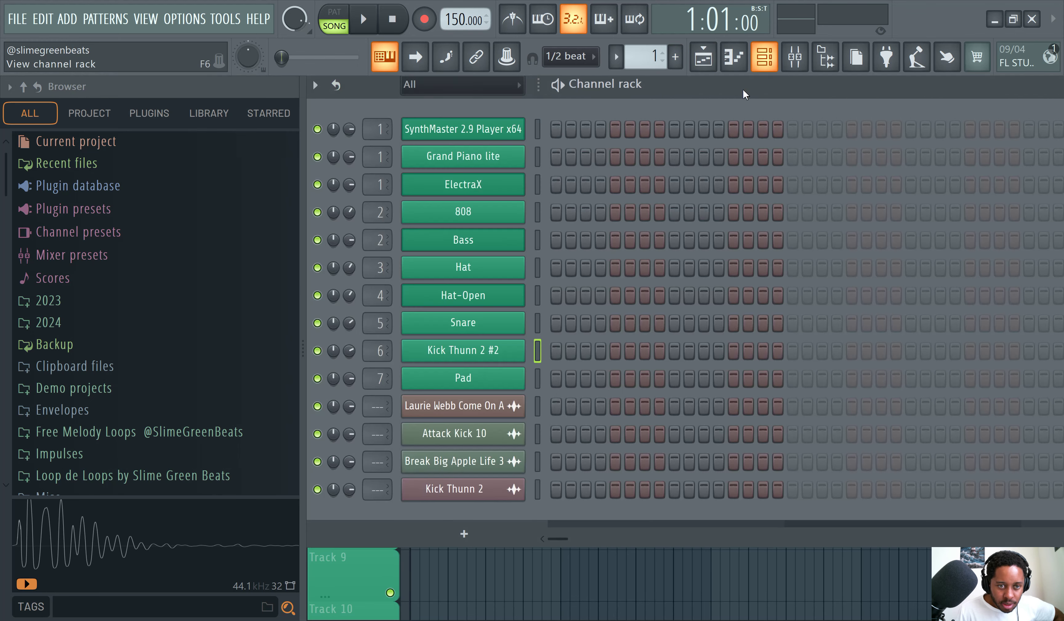
click(558, 351)
click(585, 268)
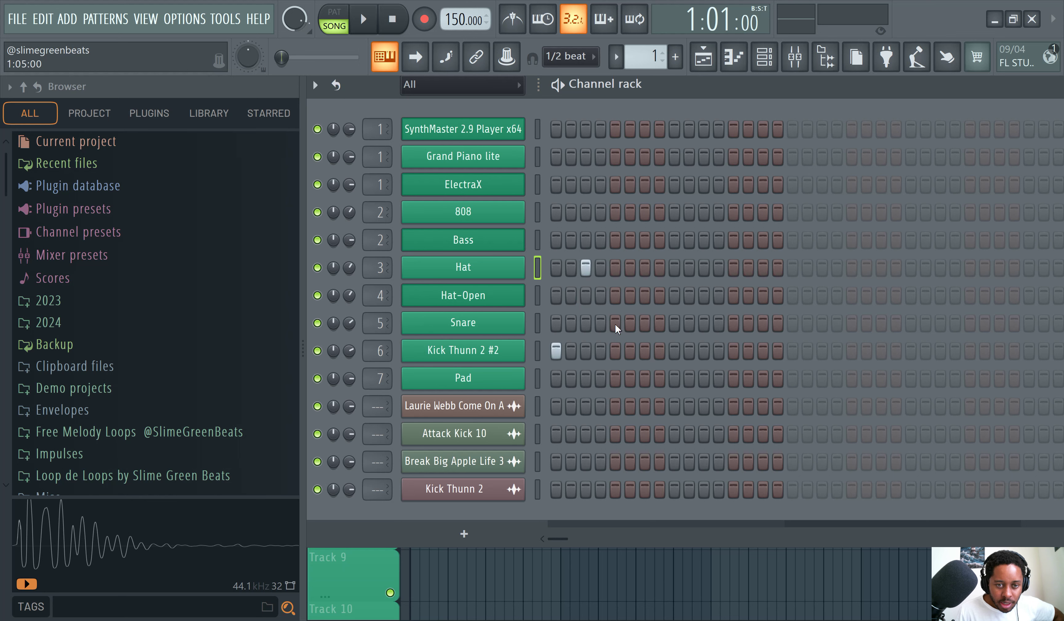
click(616, 323)
click(364, 22)
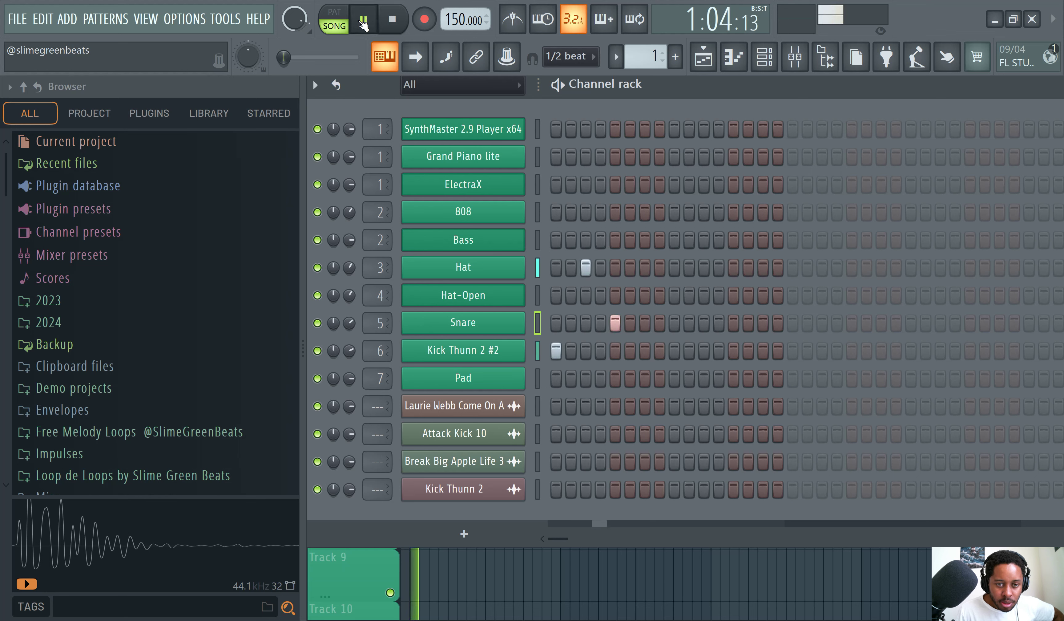
click(675, 350)
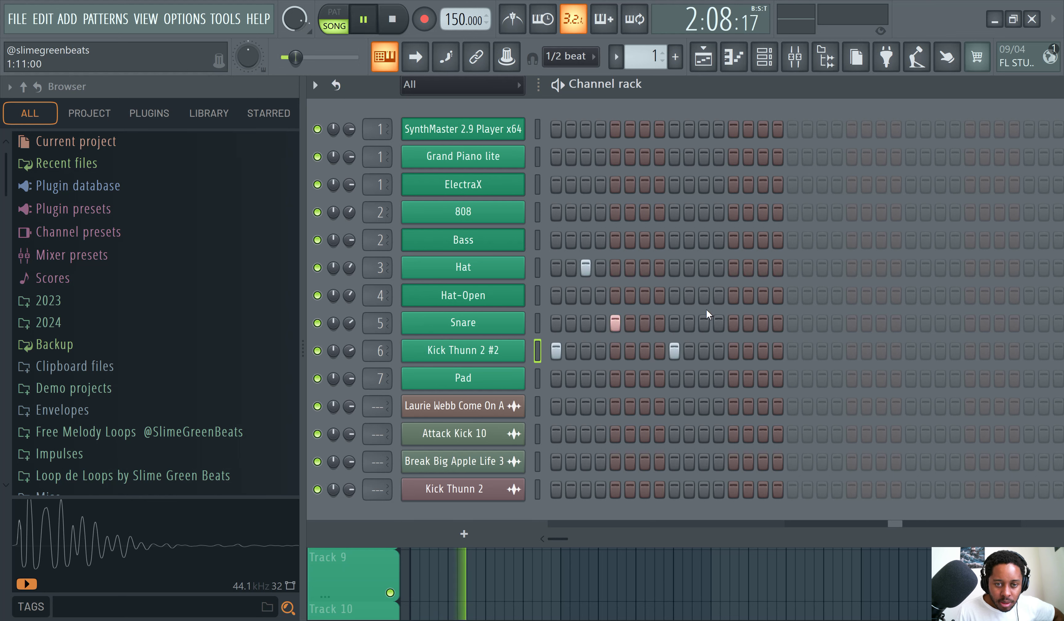
click(616, 323)
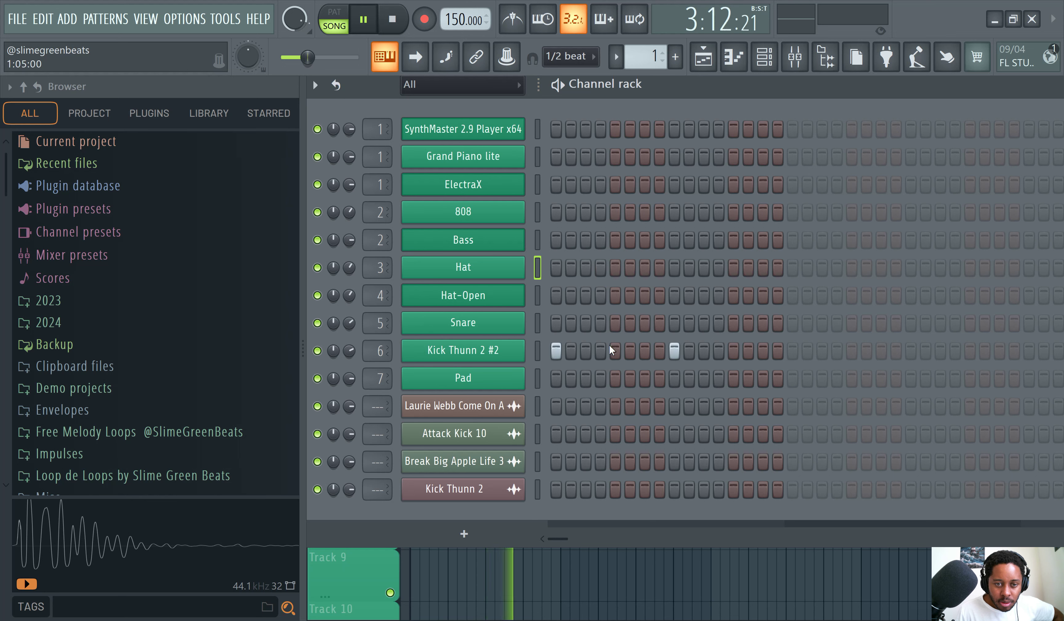
click(615, 350)
click(675, 350)
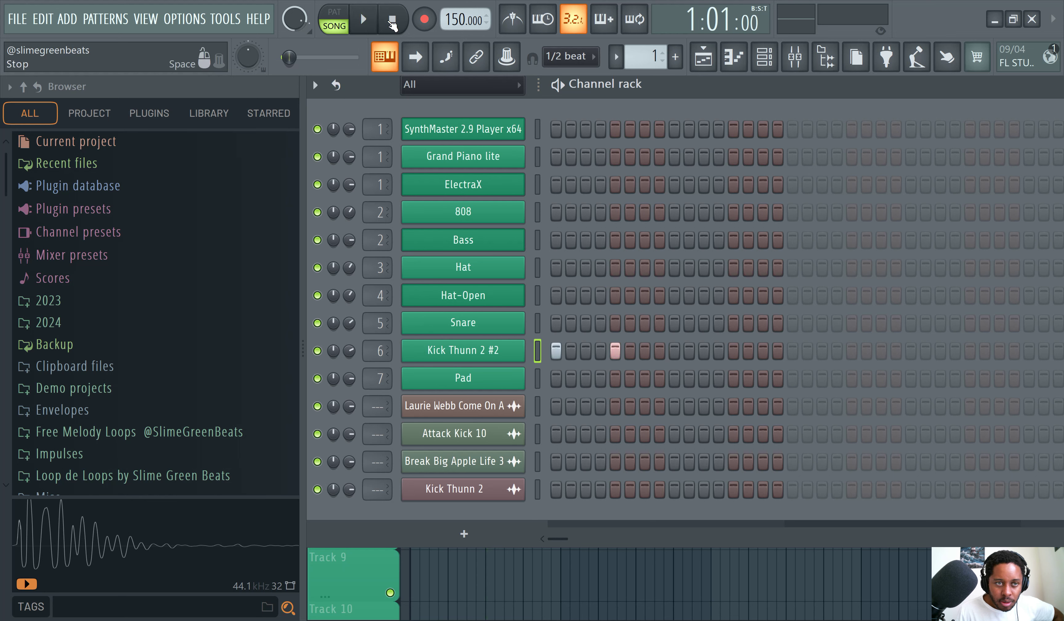
click(674, 324)
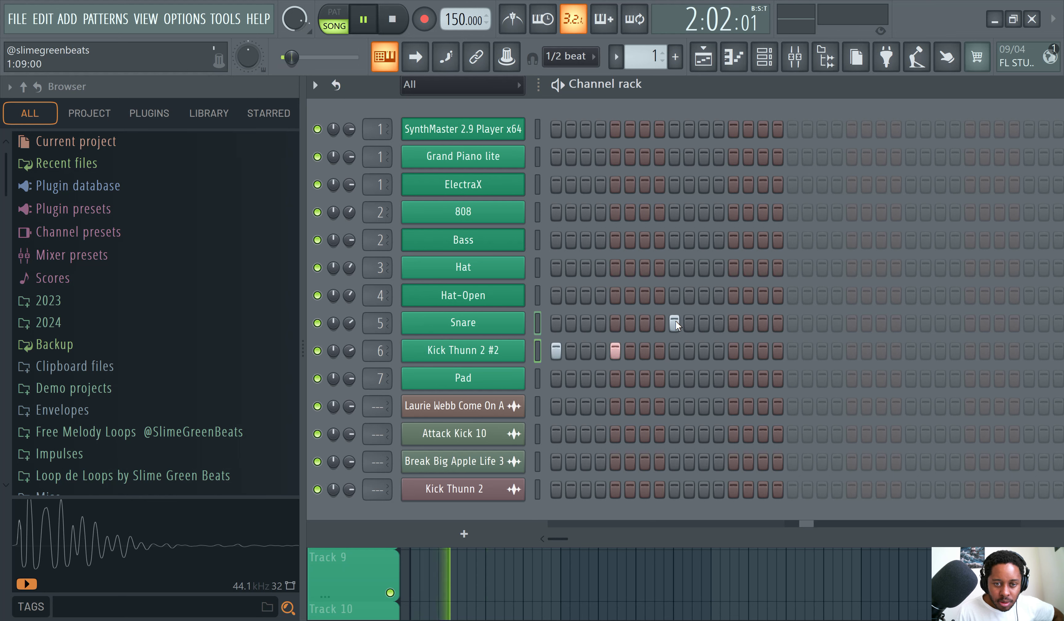
click(733, 324)
click(792, 295)
click(852, 324)
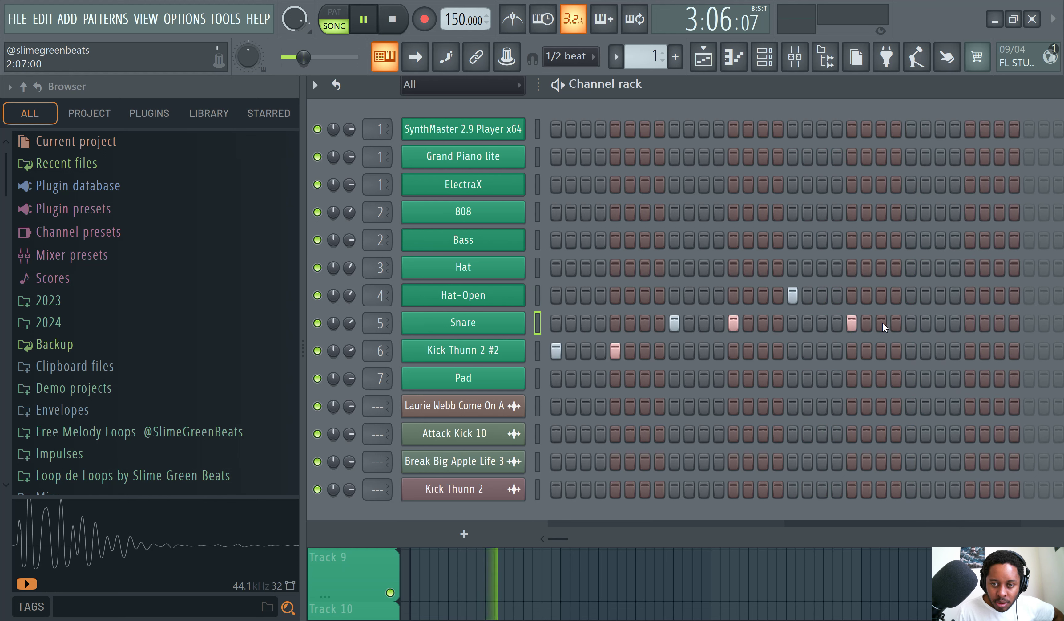
click(911, 323)
click(970, 323)
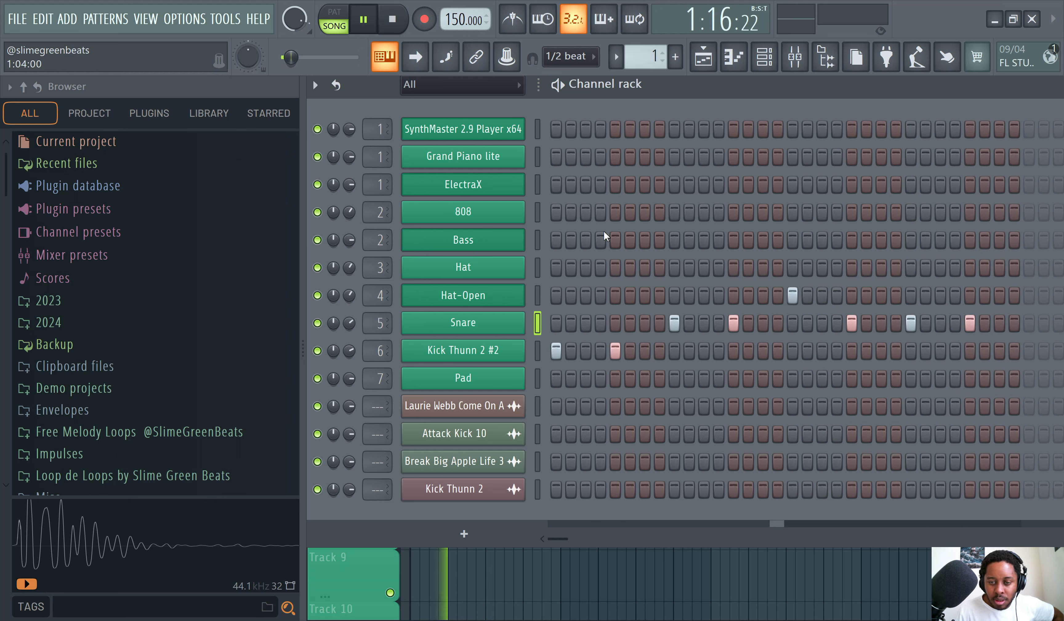
Rework the pattern to closed hats on steps 9, 13, 25, 29, a snare on 17, and an open hat on 21.
right_click(674, 318)
click(676, 295)
right_click(733, 323)
click(733, 295)
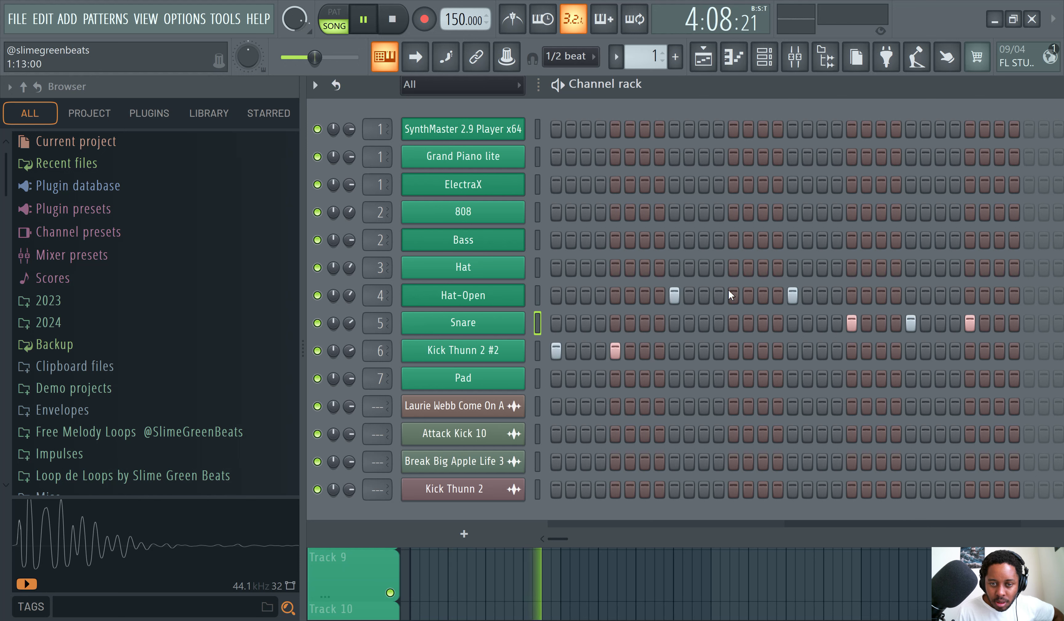
right_click(792, 295)
click(792, 267)
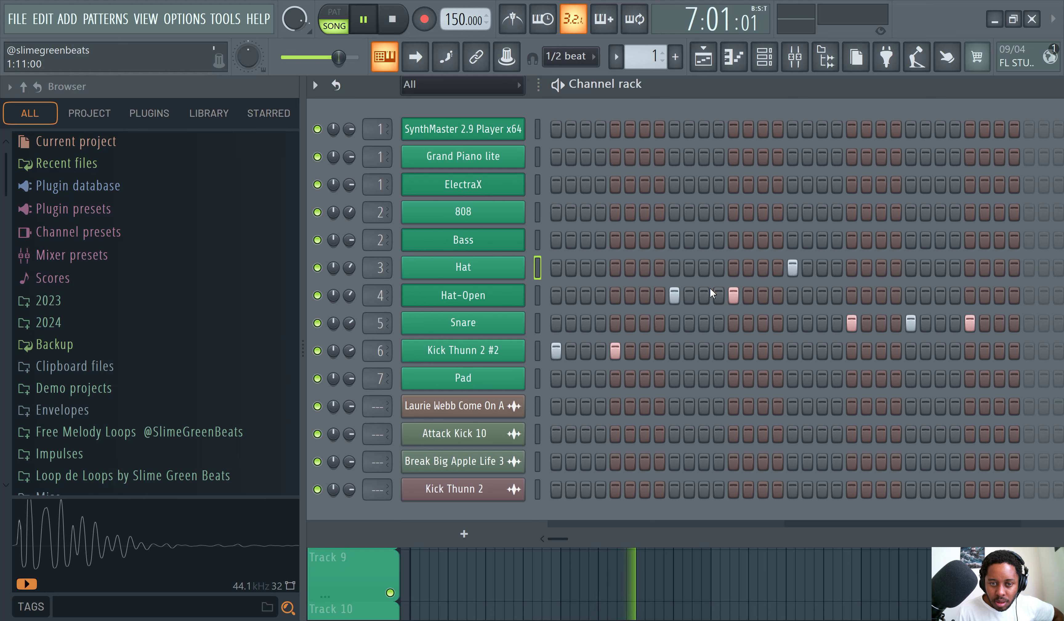
right_click(674, 295)
click(674, 267)
right_click(733, 295)
click(734, 267)
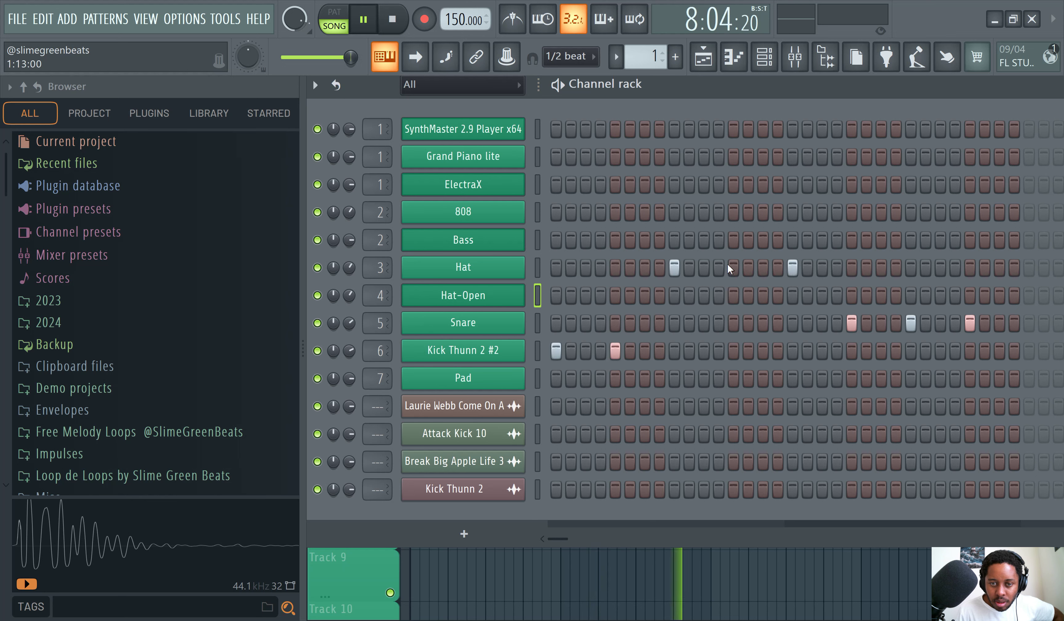
right_click(792, 267)
click(793, 323)
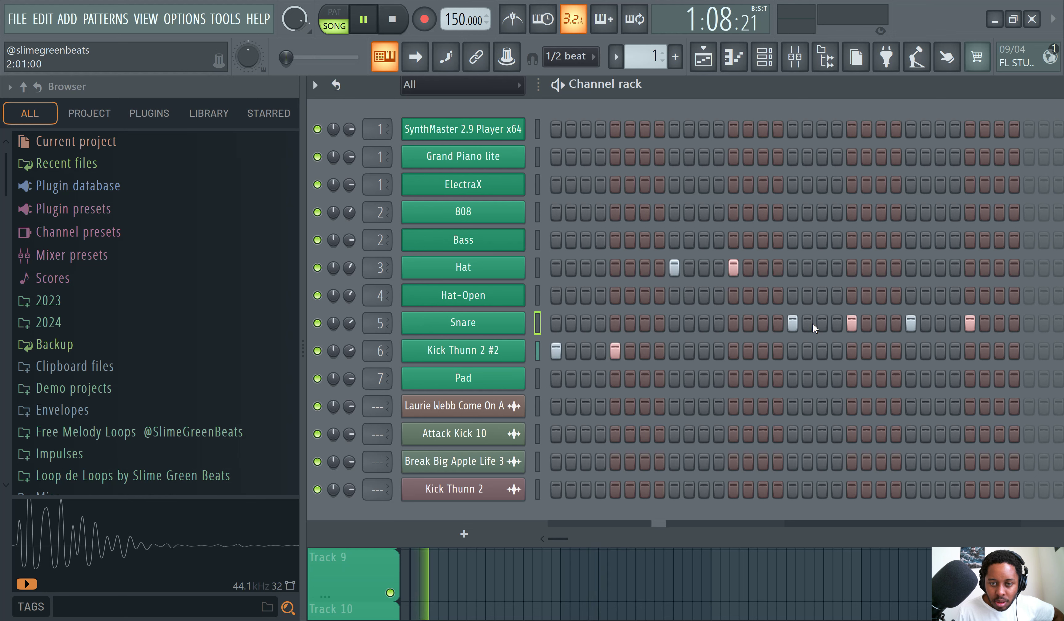
right_click(851, 323)
click(851, 267)
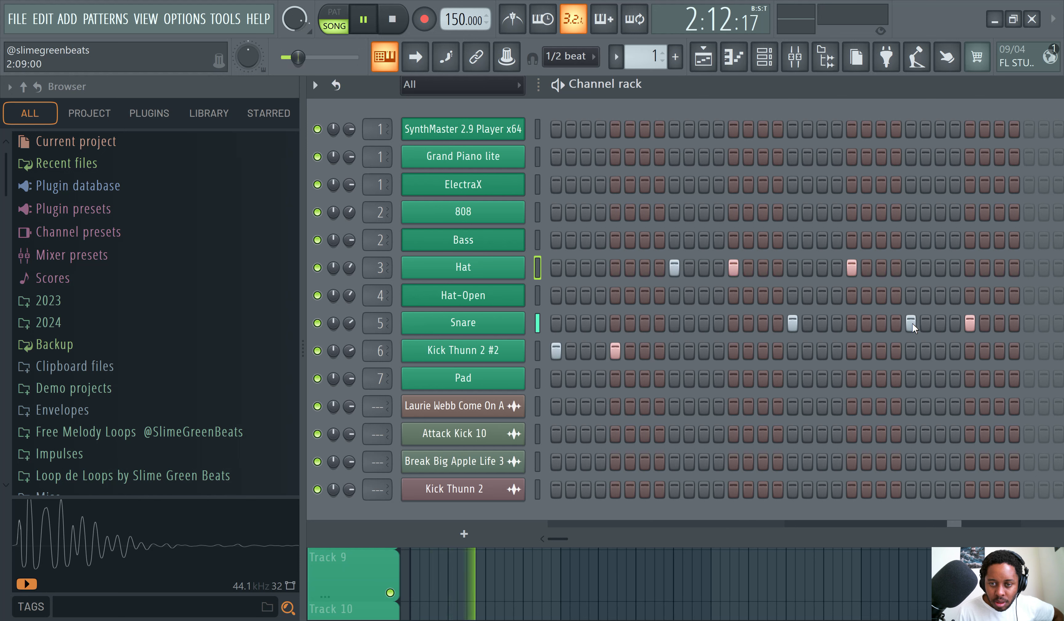
right_click(911, 322)
right_click(851, 269)
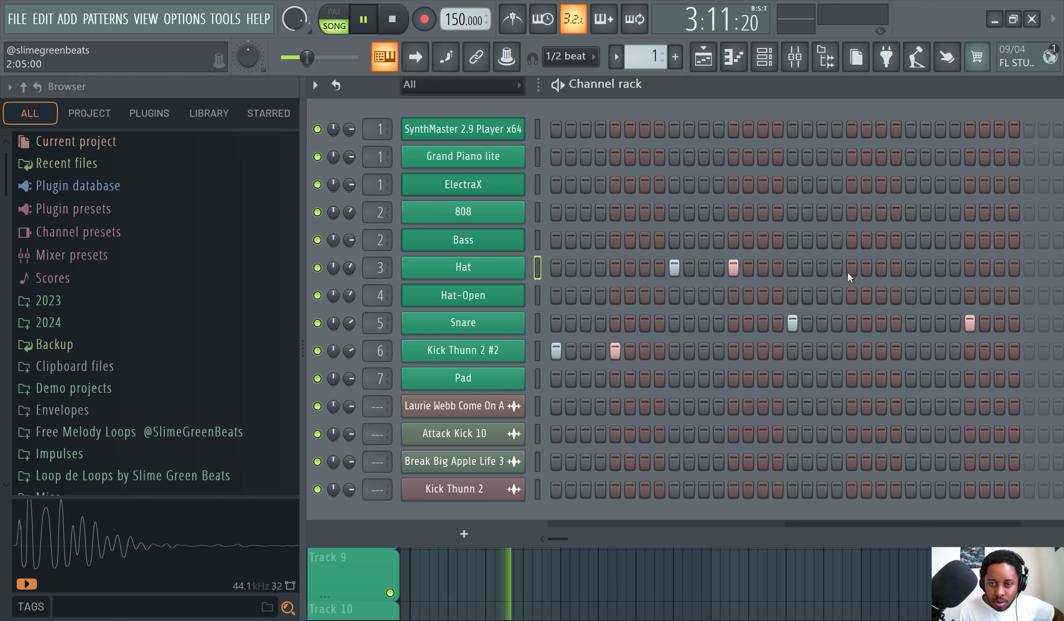
click(852, 295)
click(910, 267)
right_click(970, 323)
click(970, 267)
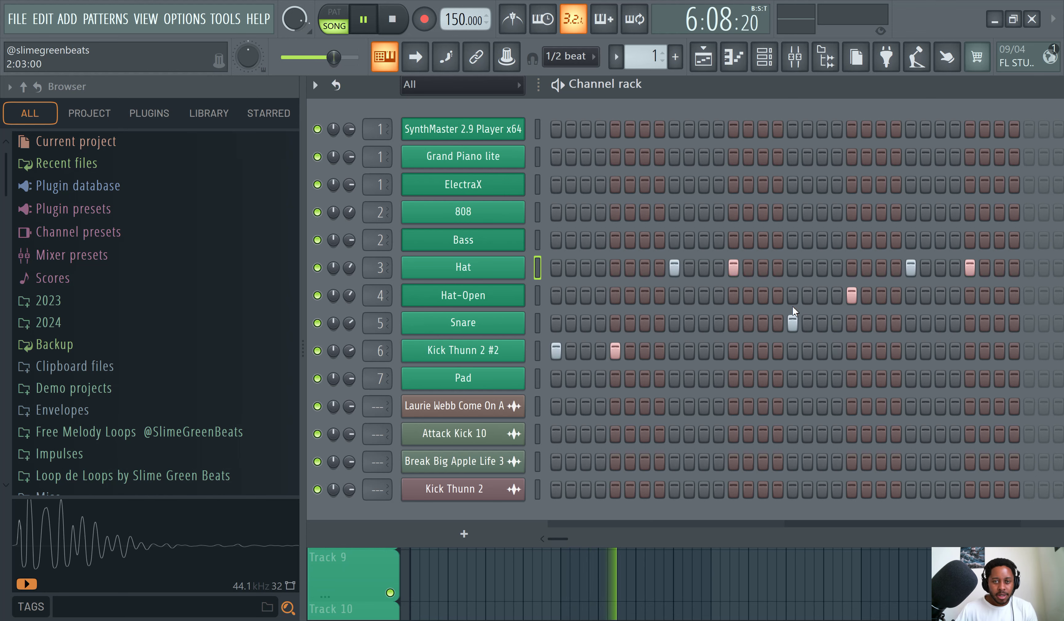
click(392, 19)
Trim the Pattern 1 clip on Track 1 to end at bar 3 and play the loop.
click(710, 62)
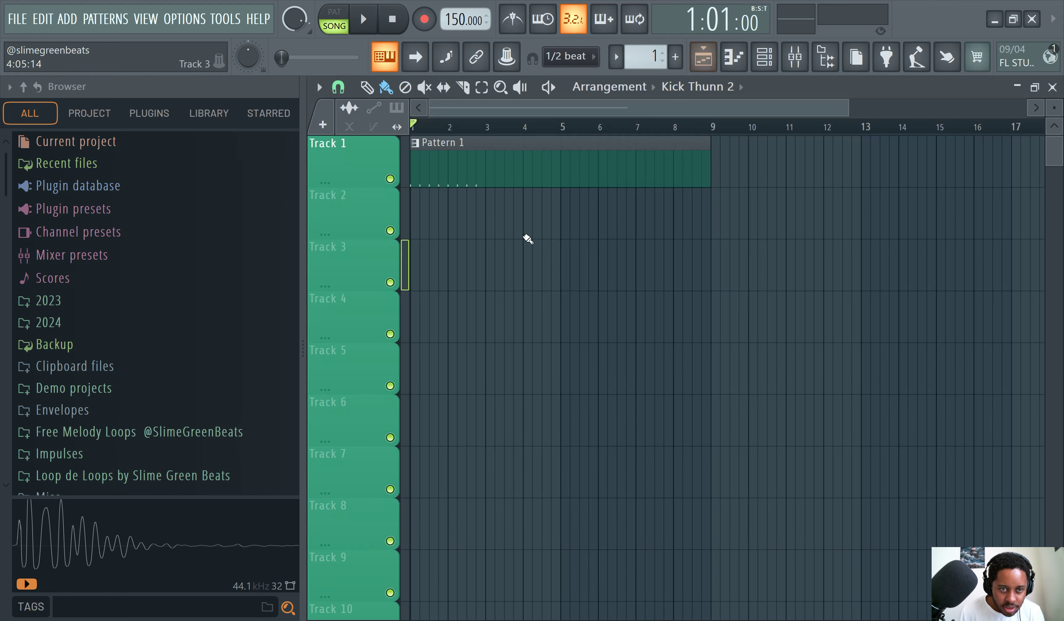
drag(712, 160, 561, 161)
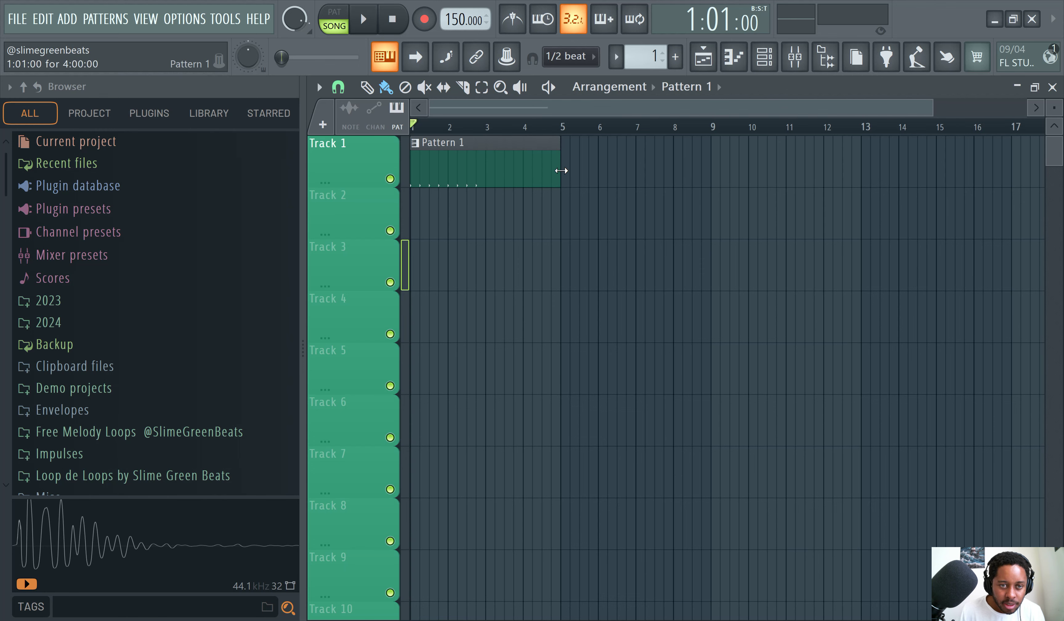
drag(561, 170, 486, 168)
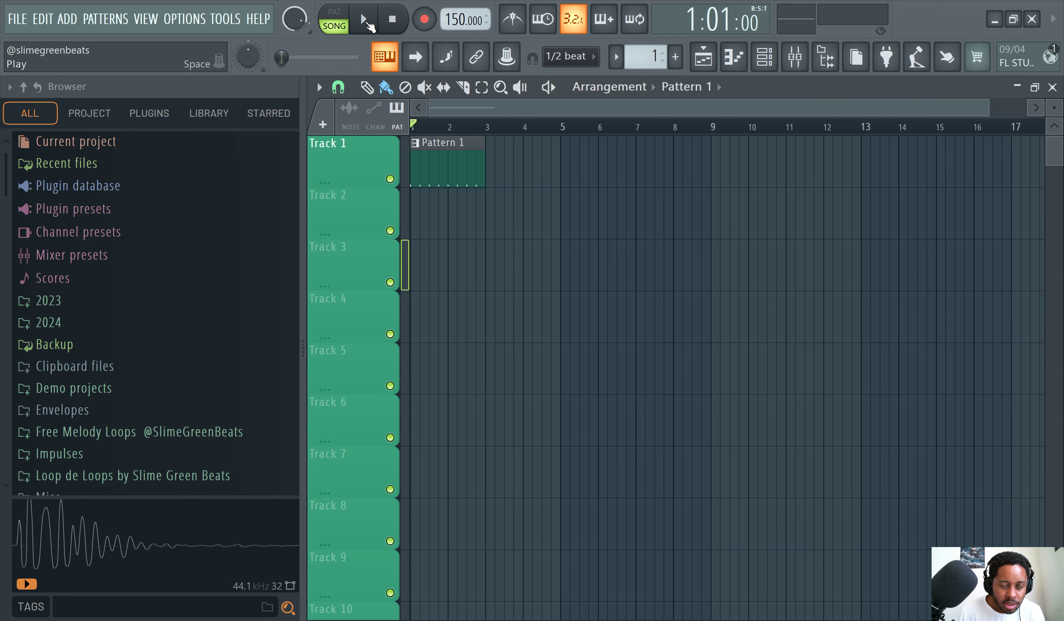
click(364, 19)
click(764, 56)
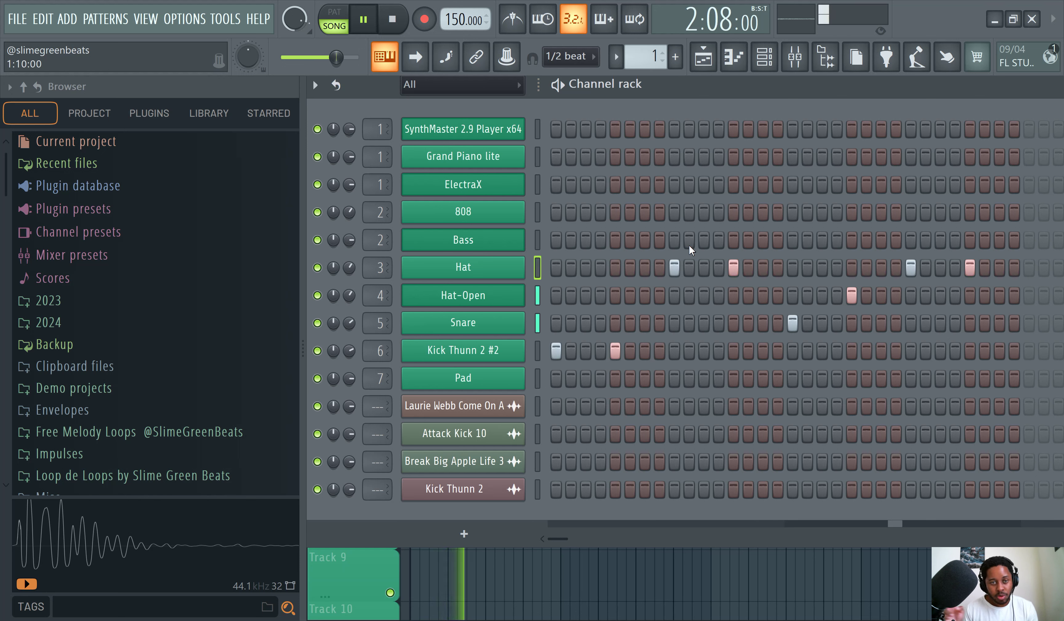
Record a melody on the ElectraX channel with a count-in.
click(404, 18)
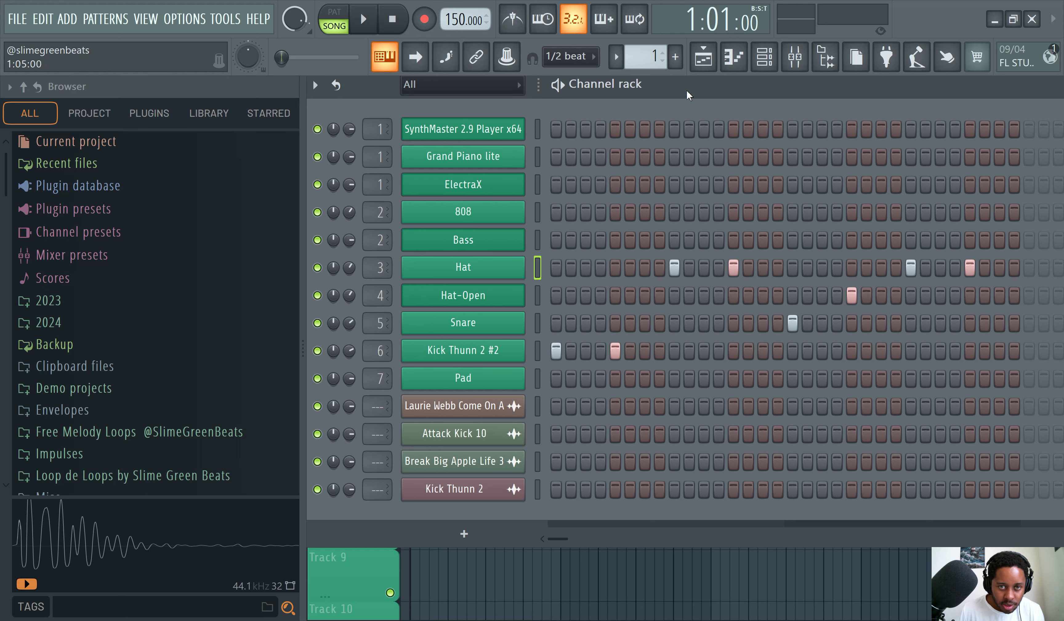
scroll(652, 56, up, 1)
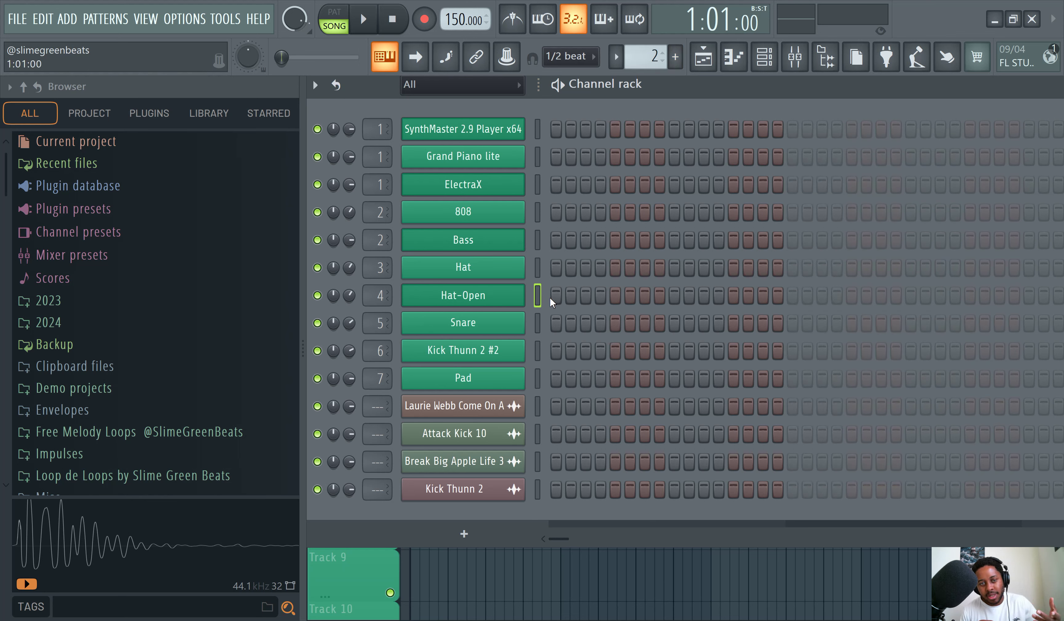
click(537, 184)
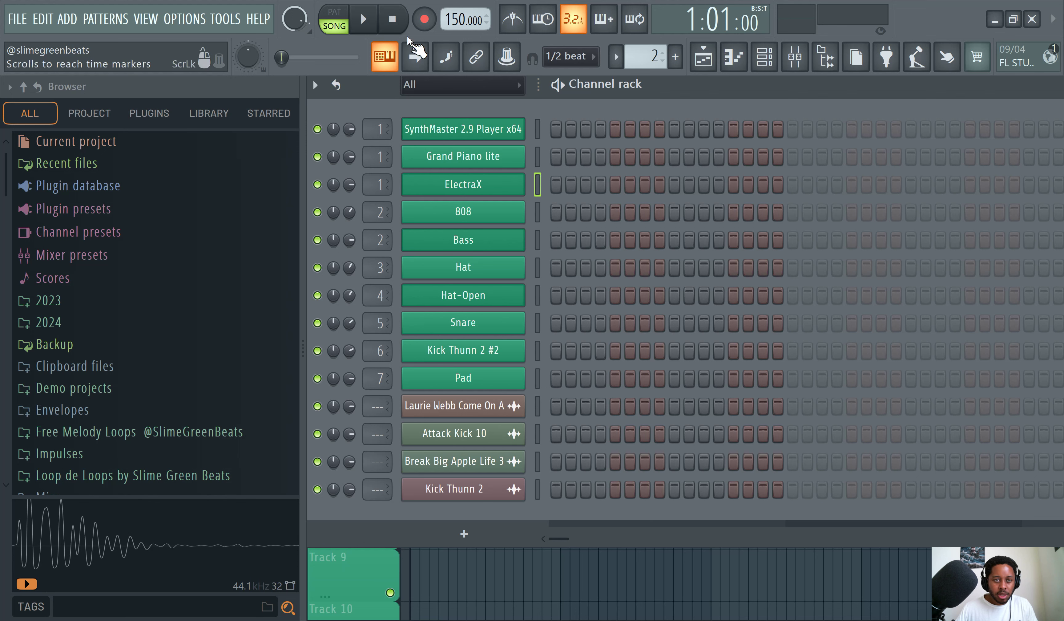
click(425, 18)
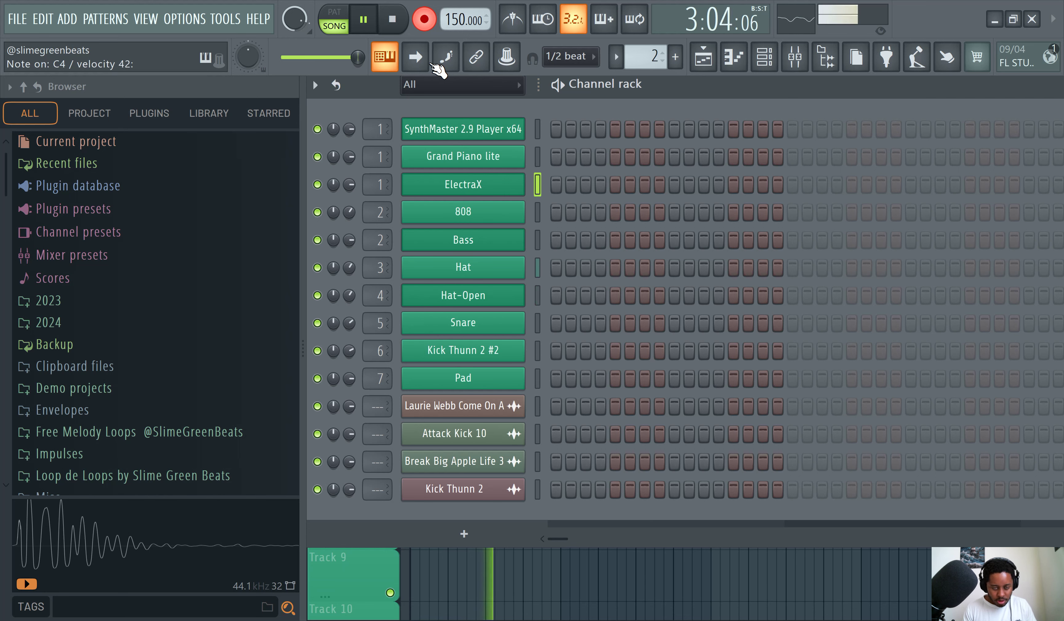
click(392, 19)
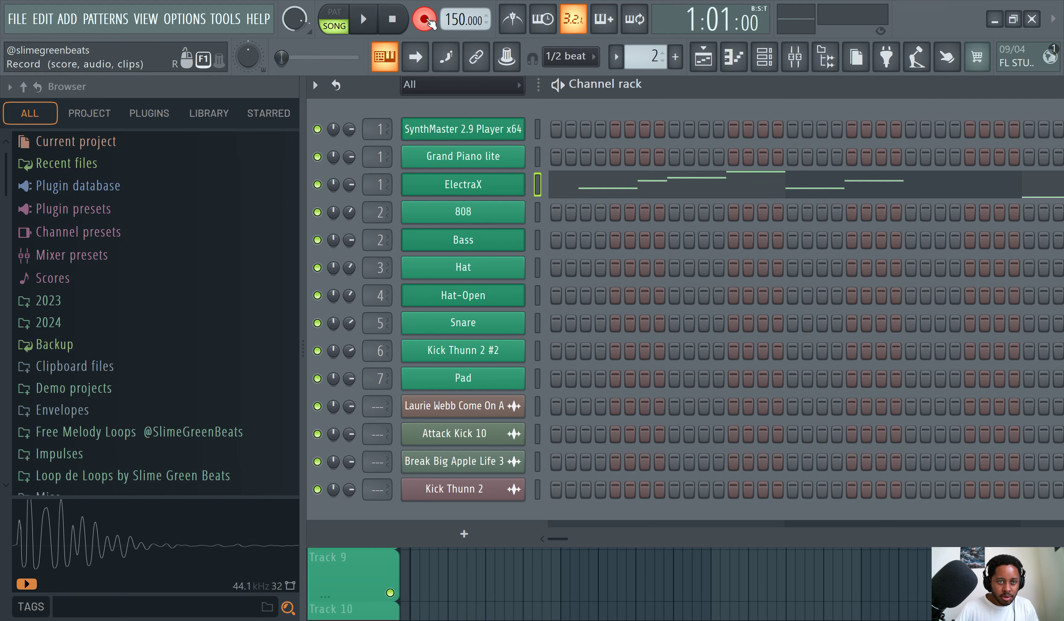
Open the ElectraX notes in the piano roll and delete them all.
click(571, 190)
key(ctrl+a)
key(Delete)
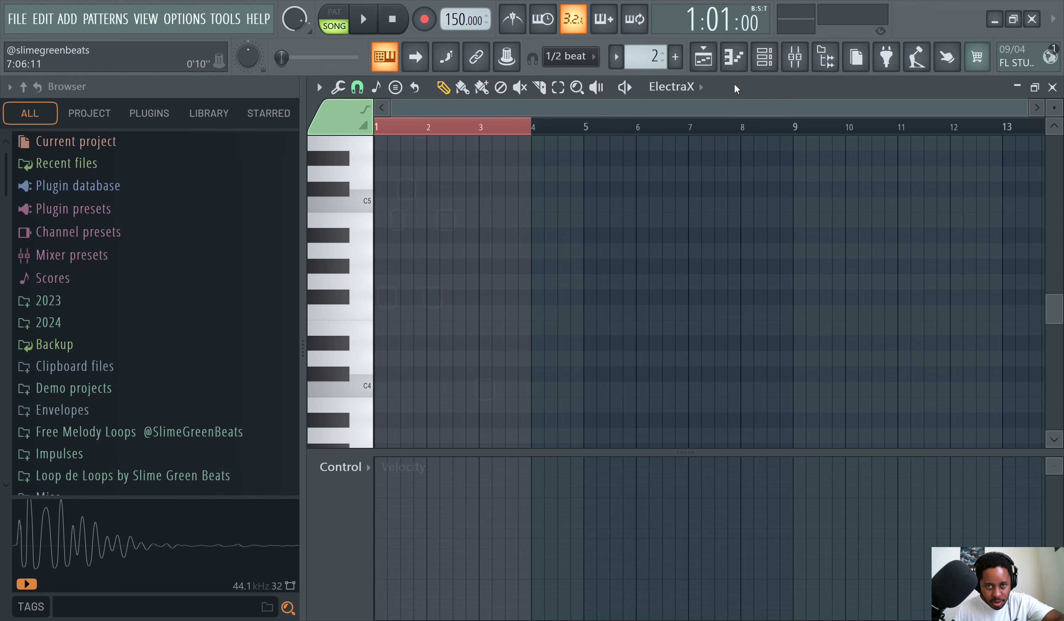
Paint Pattern 1 clips at bars 3, 5 and 7 on Track 1.
click(704, 56)
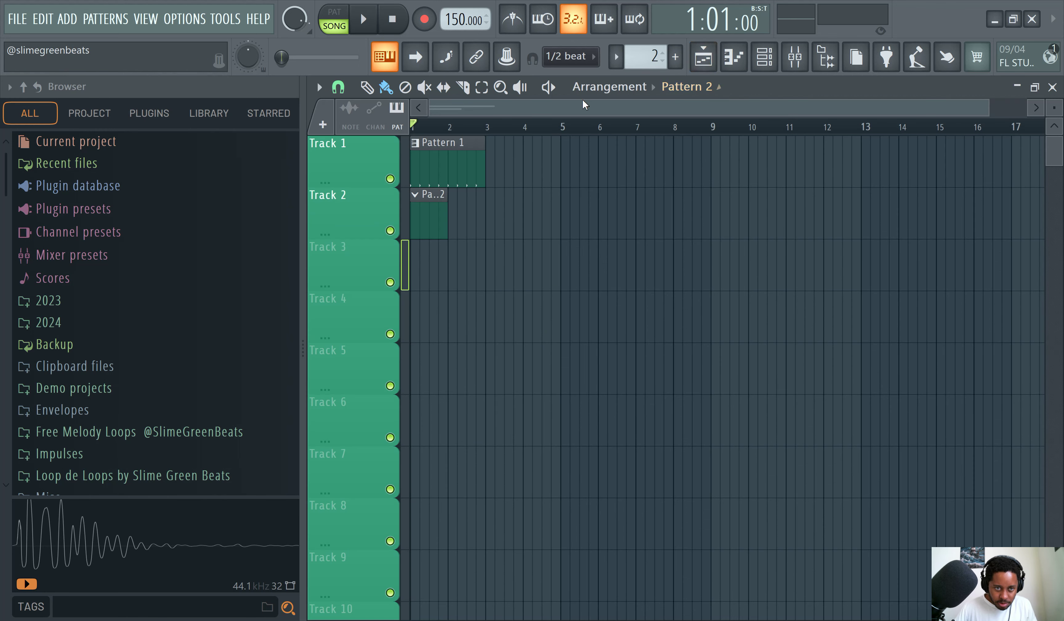
drag(981, 115, 640, 108)
click(550, 162)
click(617, 167)
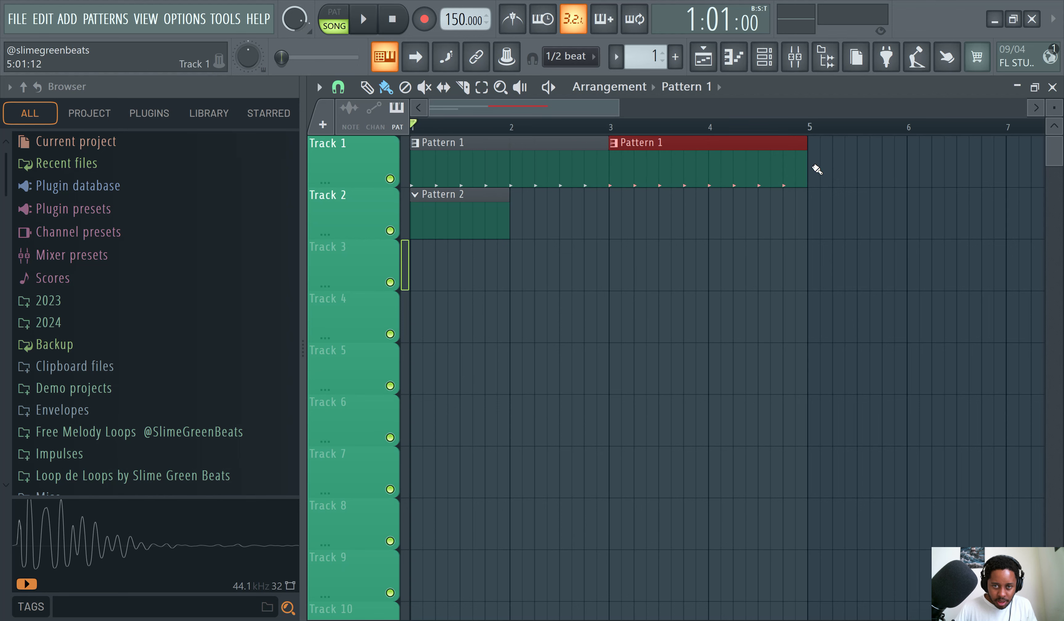
click(812, 167)
click(1011, 168)
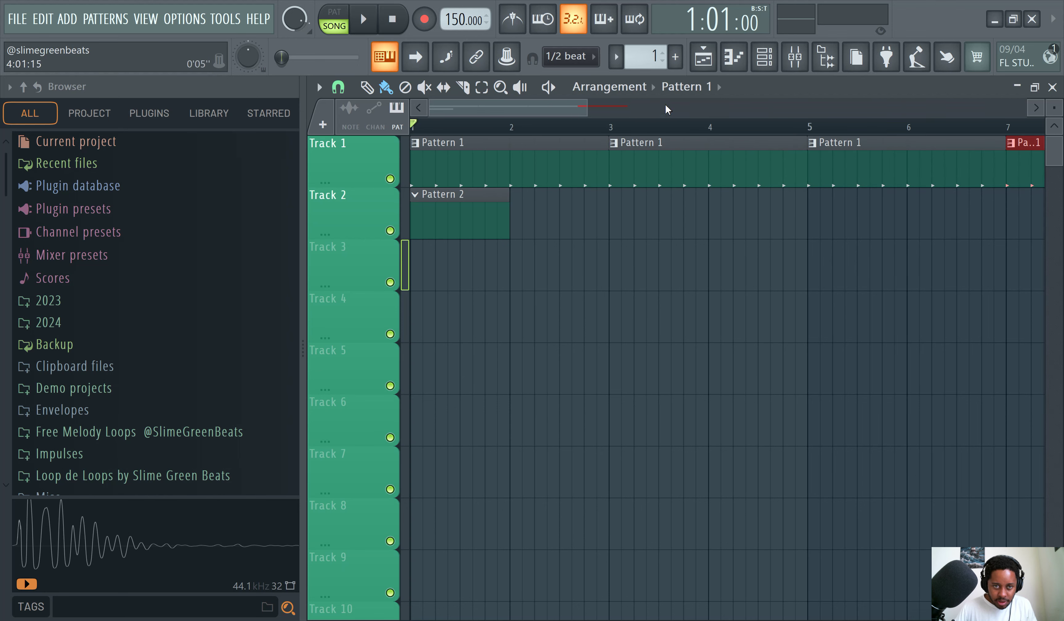
Stretch the Pattern 2 clip on Track 2 so it ends at bar 5.
scroll(665, 107, down, 2)
scroll(830, 138, down, 3)
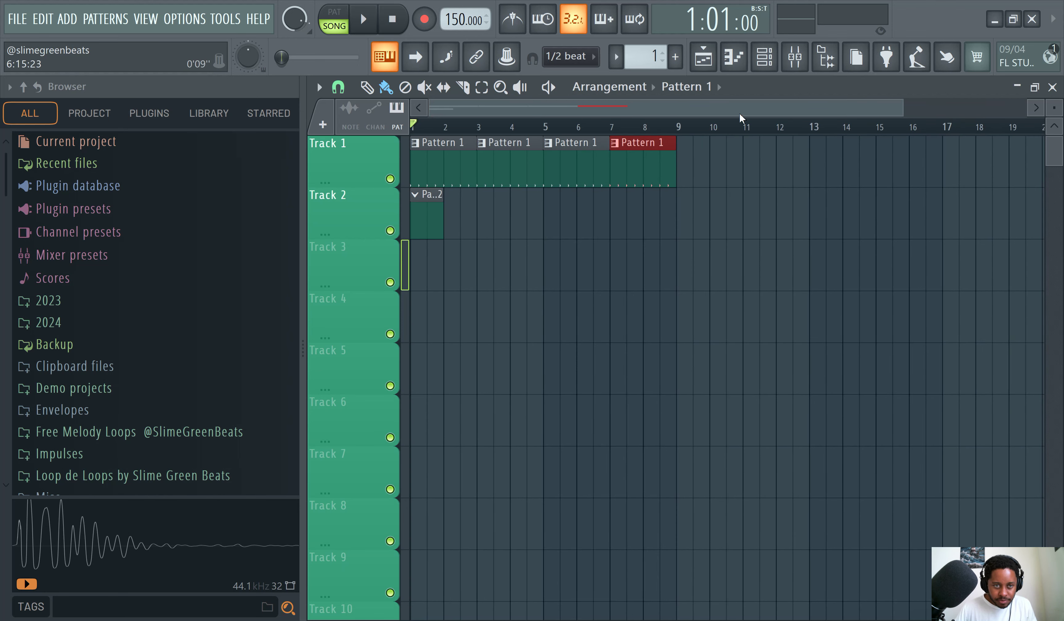
click(824, 64)
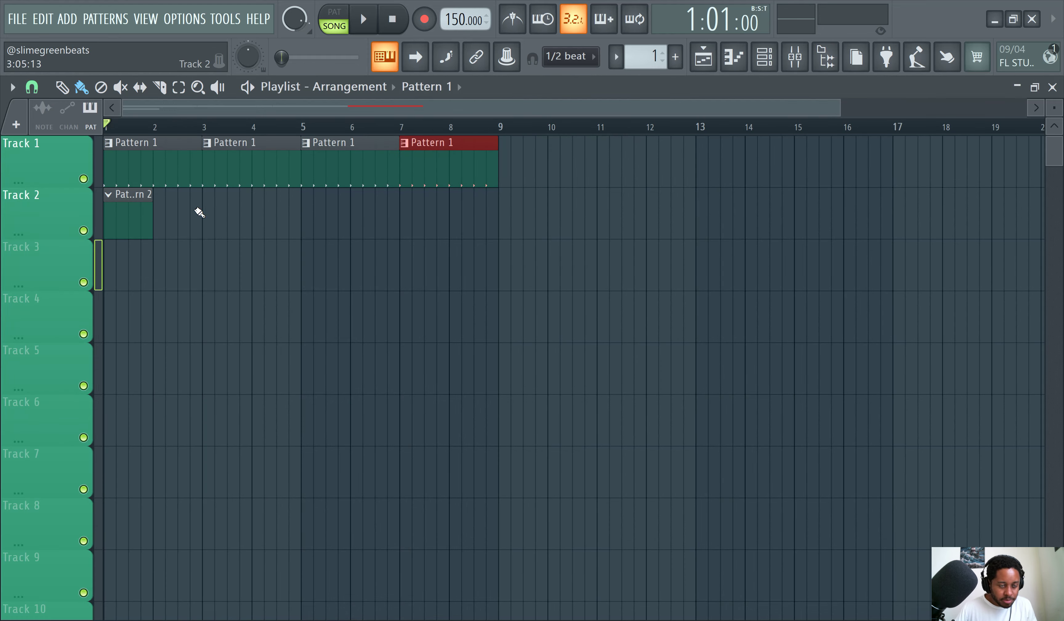
drag(152, 220, 301, 220)
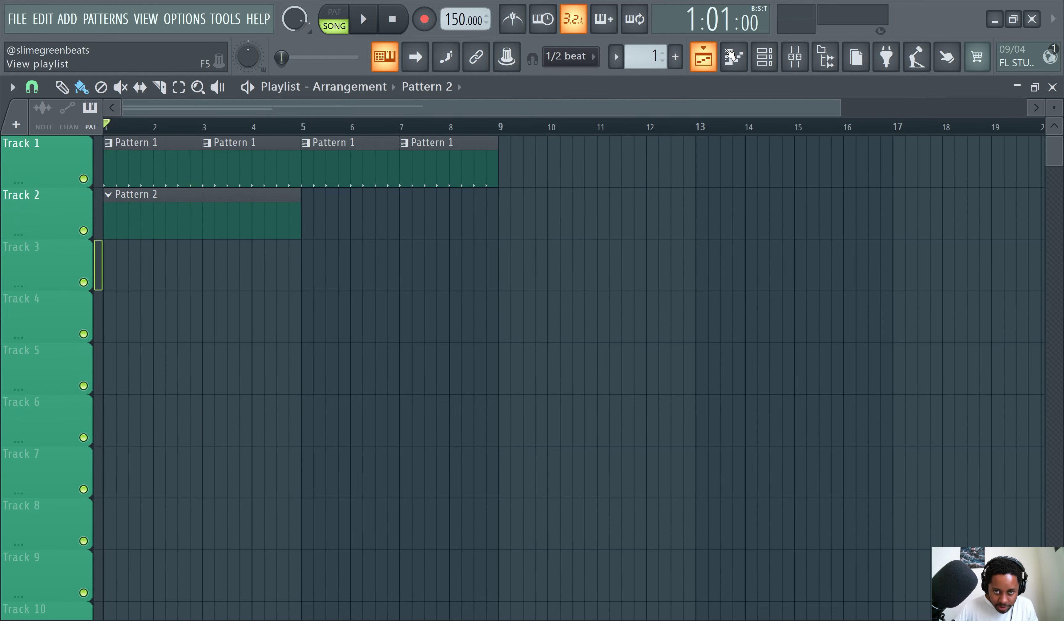
click(763, 60)
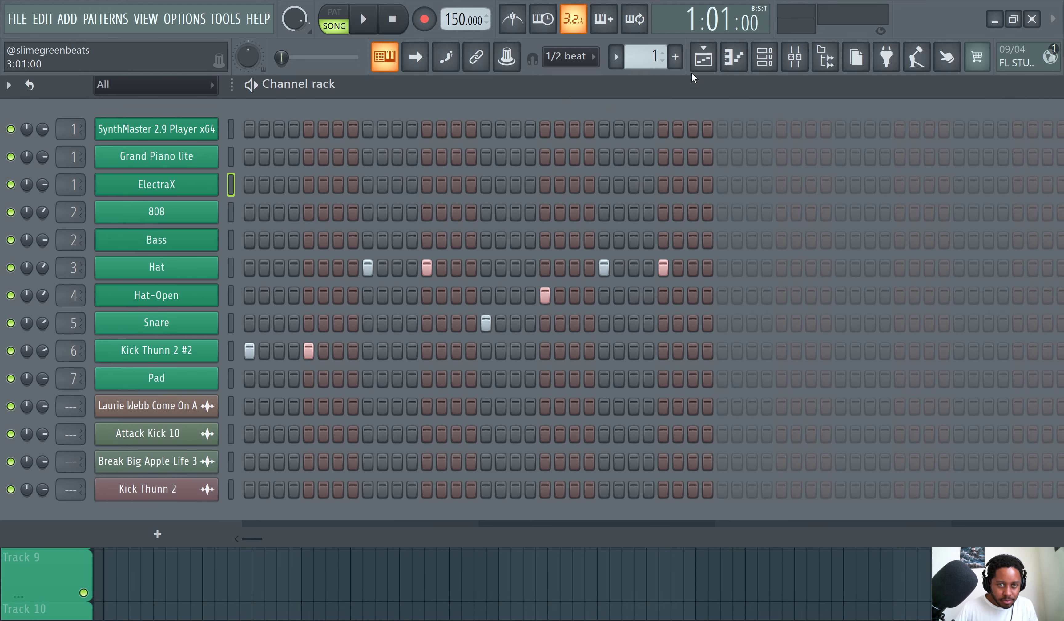
scroll(651, 56, up, 1)
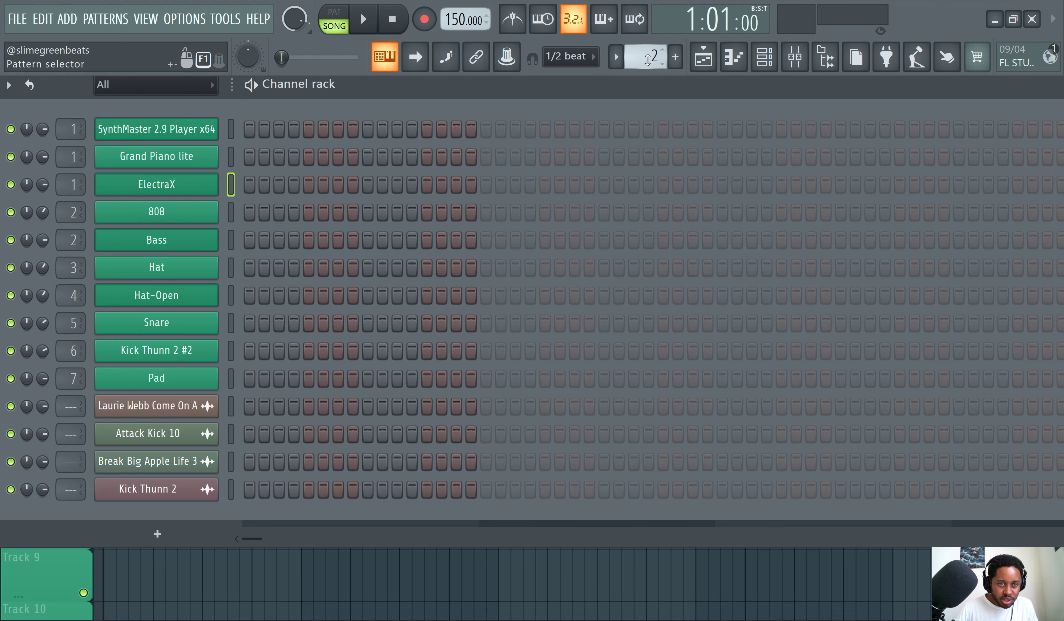
scroll(651, 56, down, 1)
scroll(651, 57, up, 1)
click(704, 56)
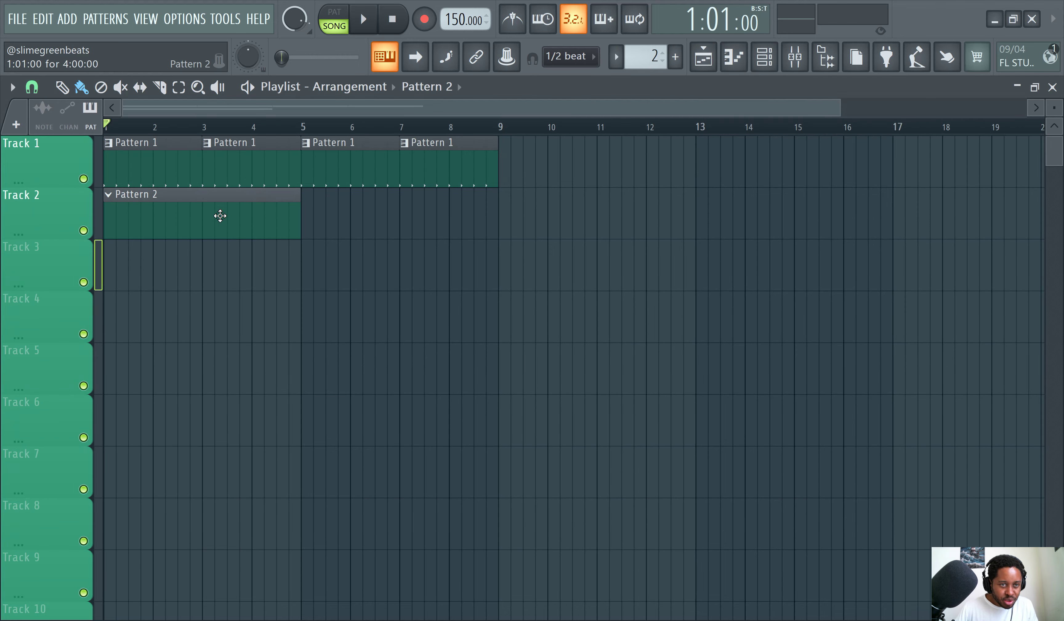
Open ElectraX's preset browser and audition STOP CRYING AM, EARF IN HEAVEN, GOD'S PLAN AM and PHANTASY STAR.
click(765, 58)
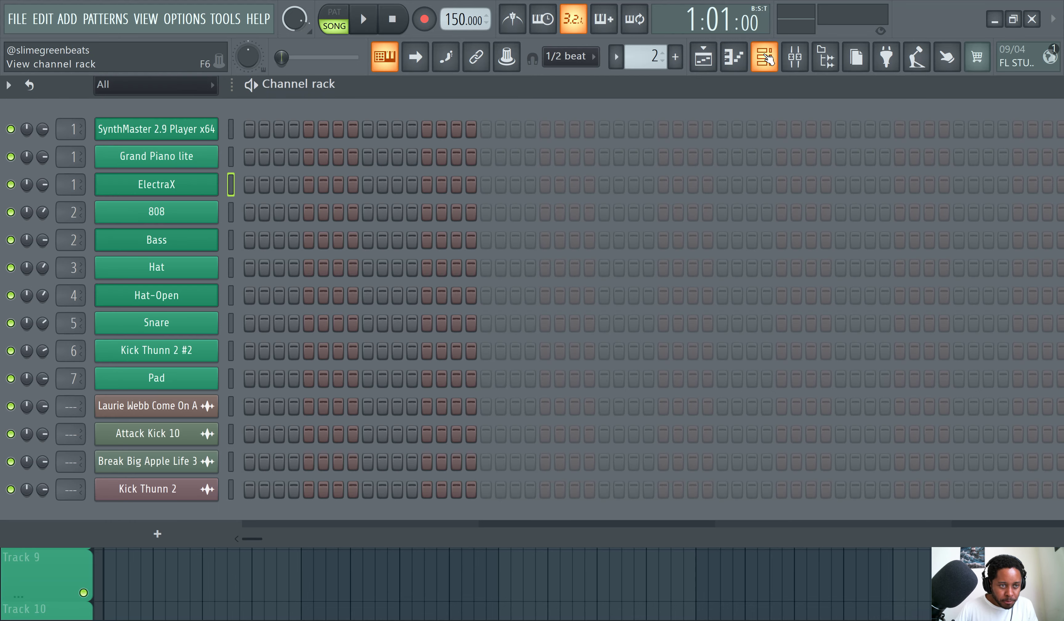
click(185, 183)
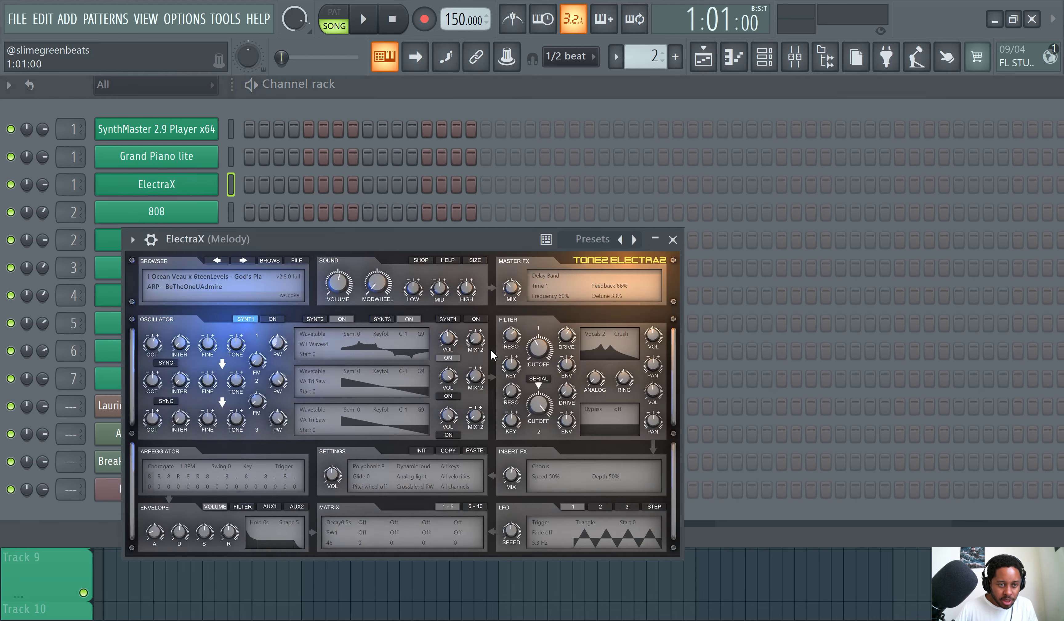
click(272, 260)
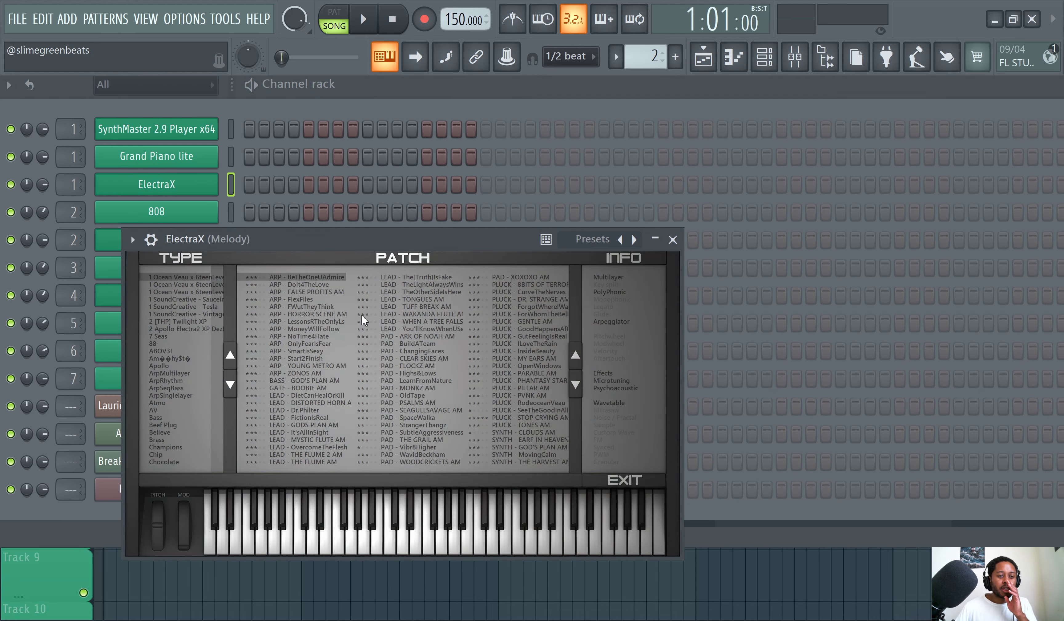
click(528, 397)
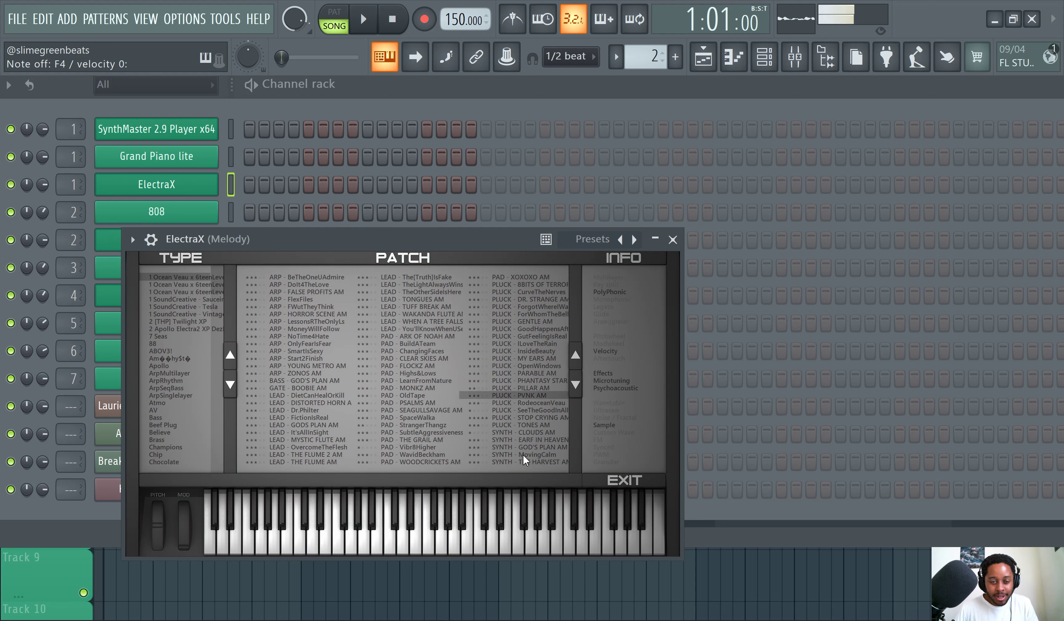
click(516, 418)
click(538, 440)
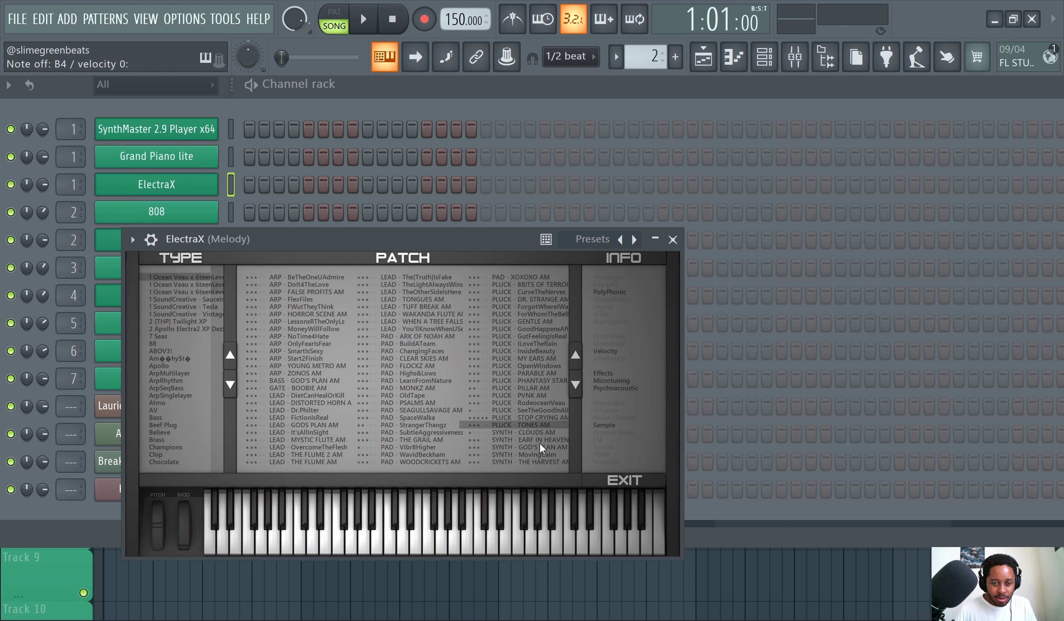
click(540, 449)
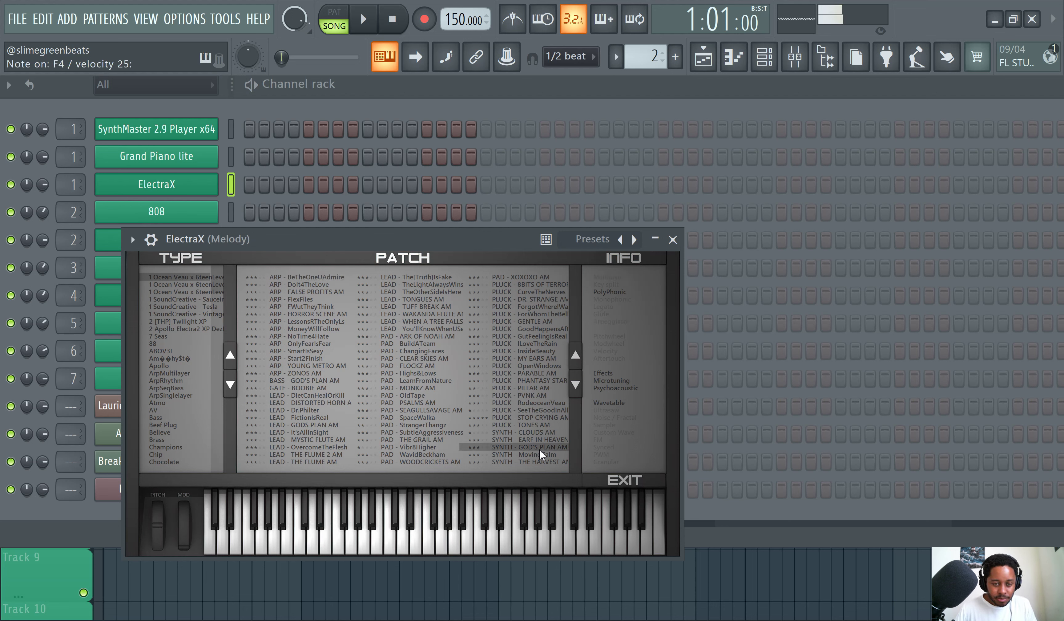
click(524, 378)
Compare MY EARS AM, InsideBeauty and ILoveTheRain, settle on ILoveTheRain, and arm recording.
click(537, 358)
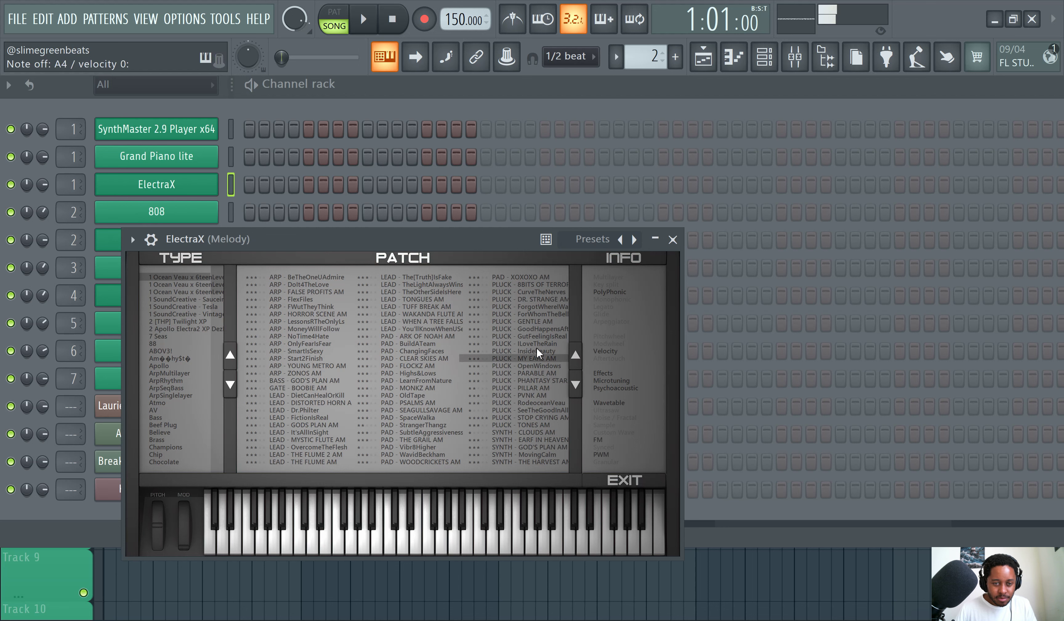
click(537, 348)
click(536, 343)
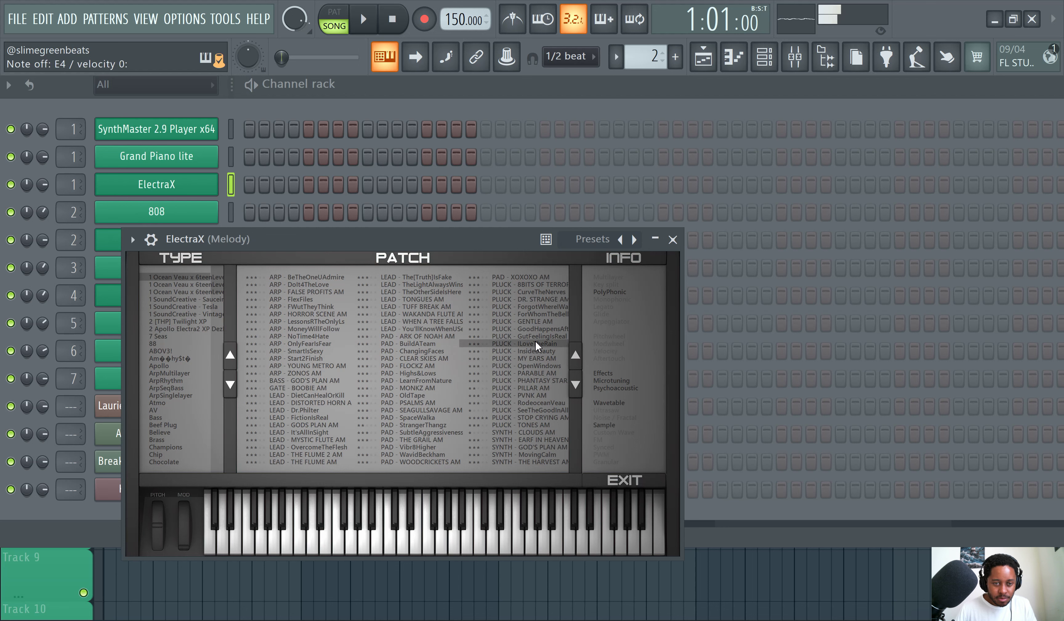
click(524, 417)
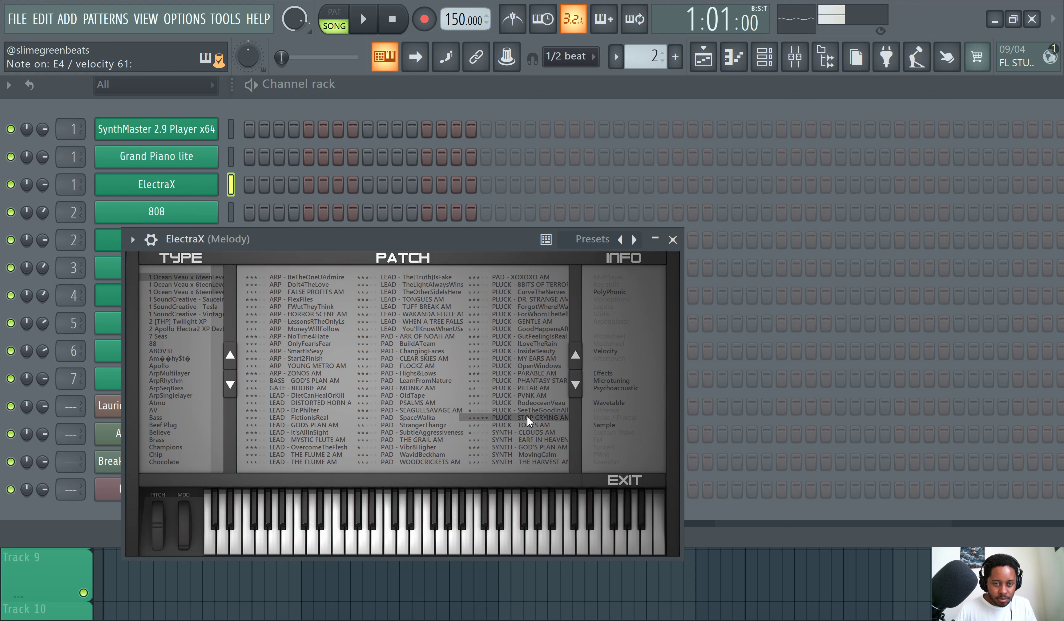
click(526, 343)
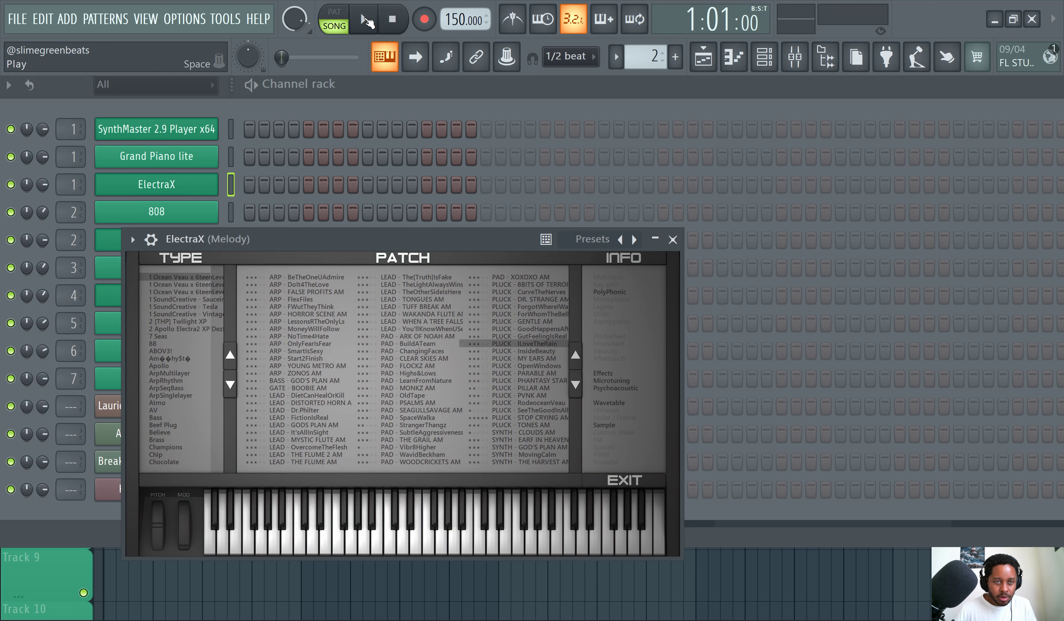
click(419, 21)
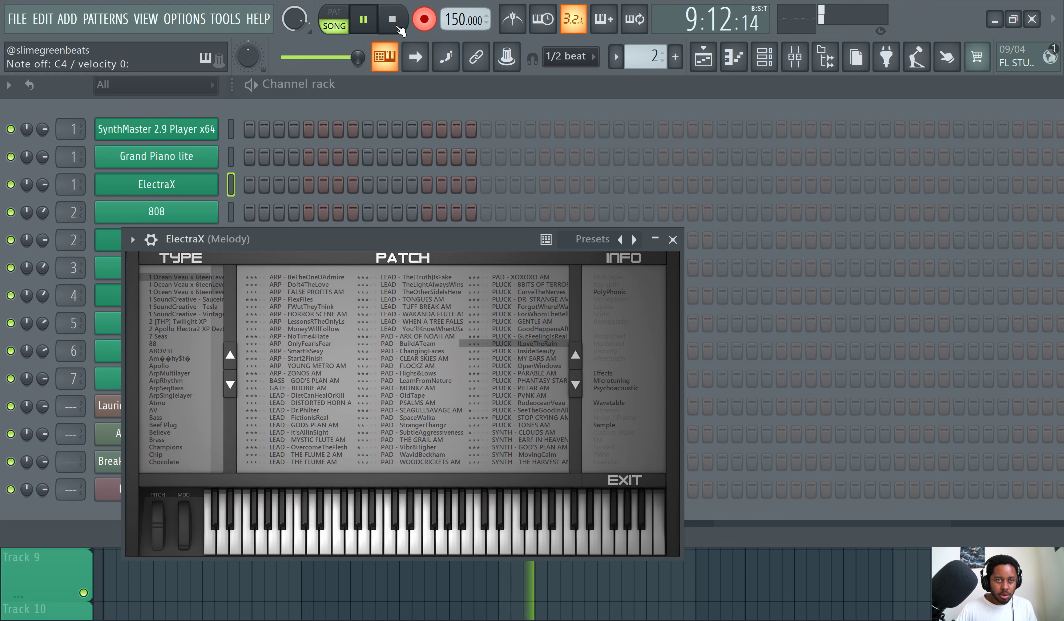
Stop recording and replace the Pattern 2 clip on Track 2 with a Pattern 3 clip.
click(398, 25)
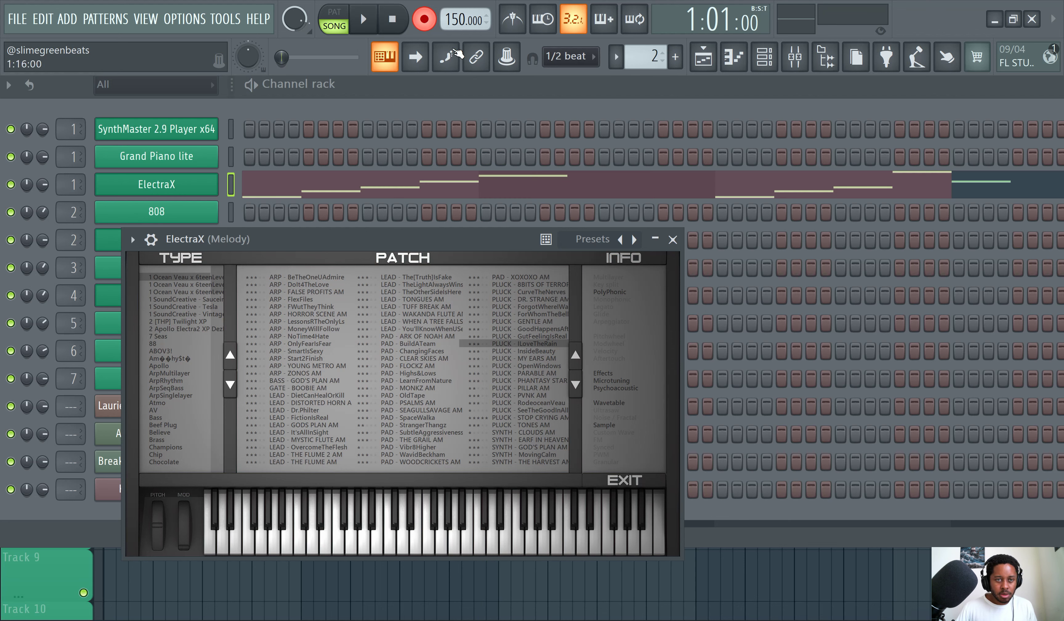
scroll(633, 57, up, 1)
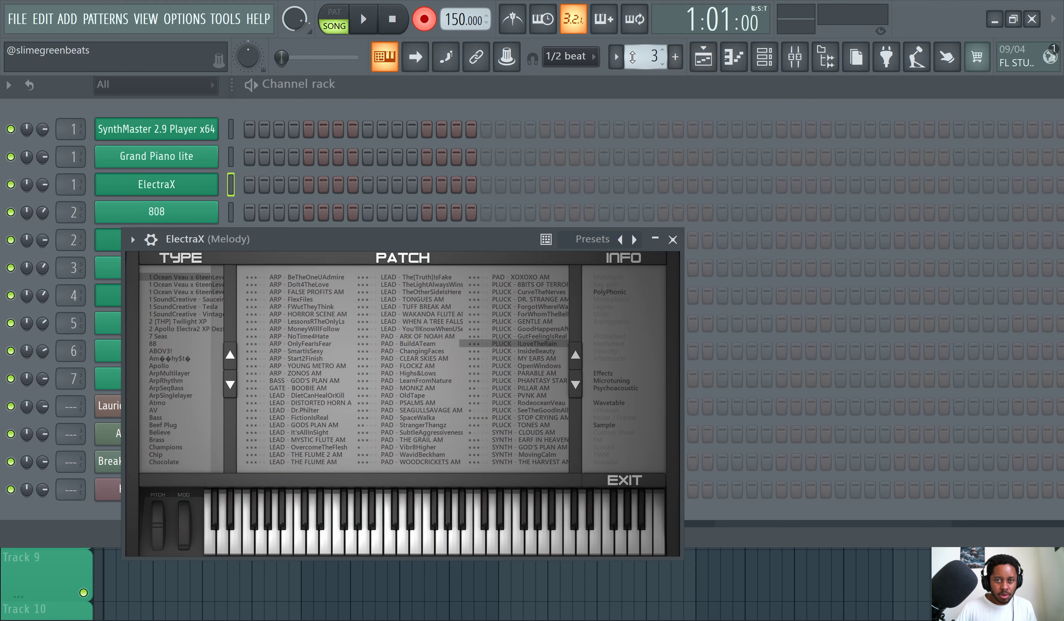
click(703, 56)
right_click(290, 216)
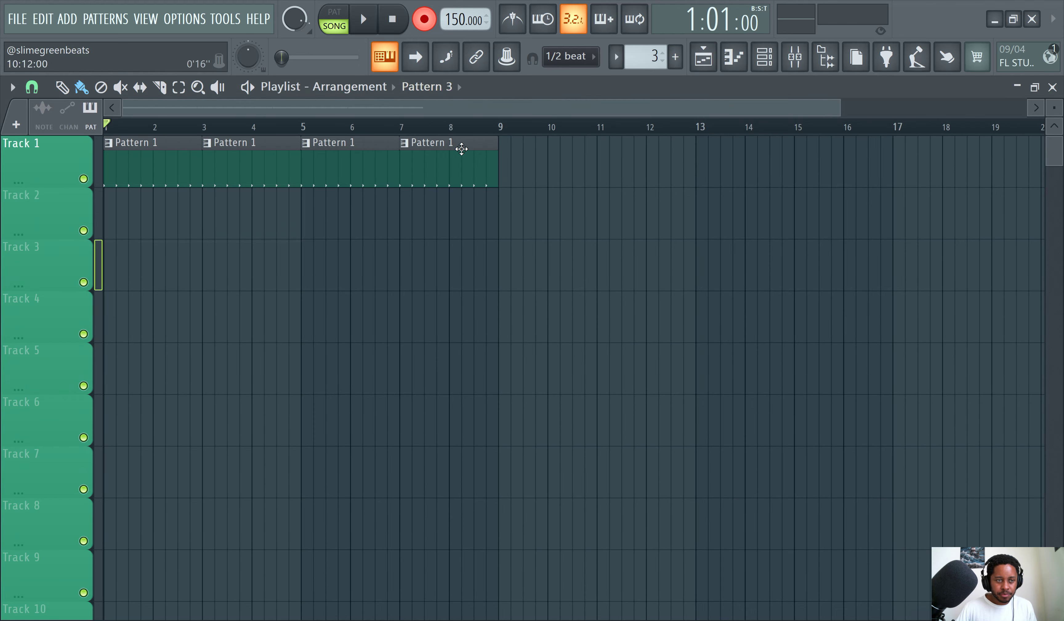
click(202, 223)
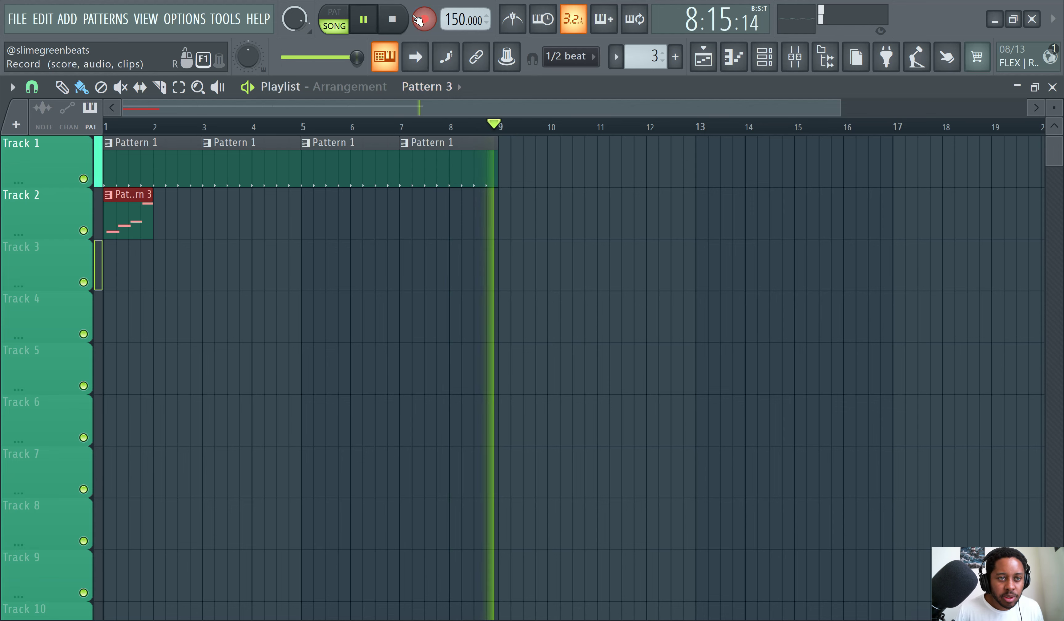
Play back the recorded Pattern 3 melody from the start, then mute Track 2.
click(397, 17)
click(379, 22)
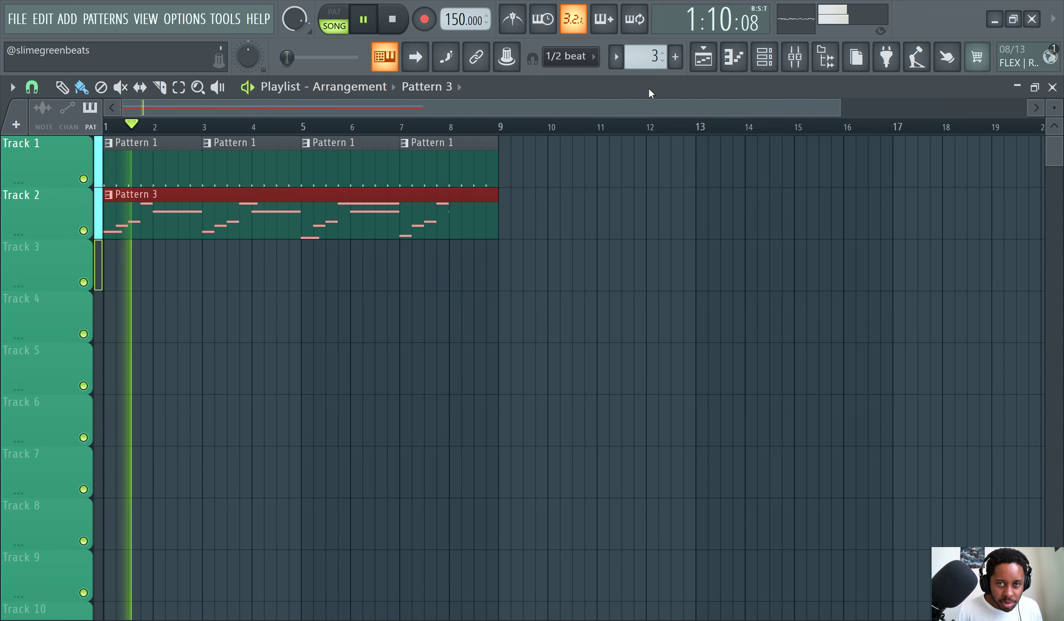
click(764, 56)
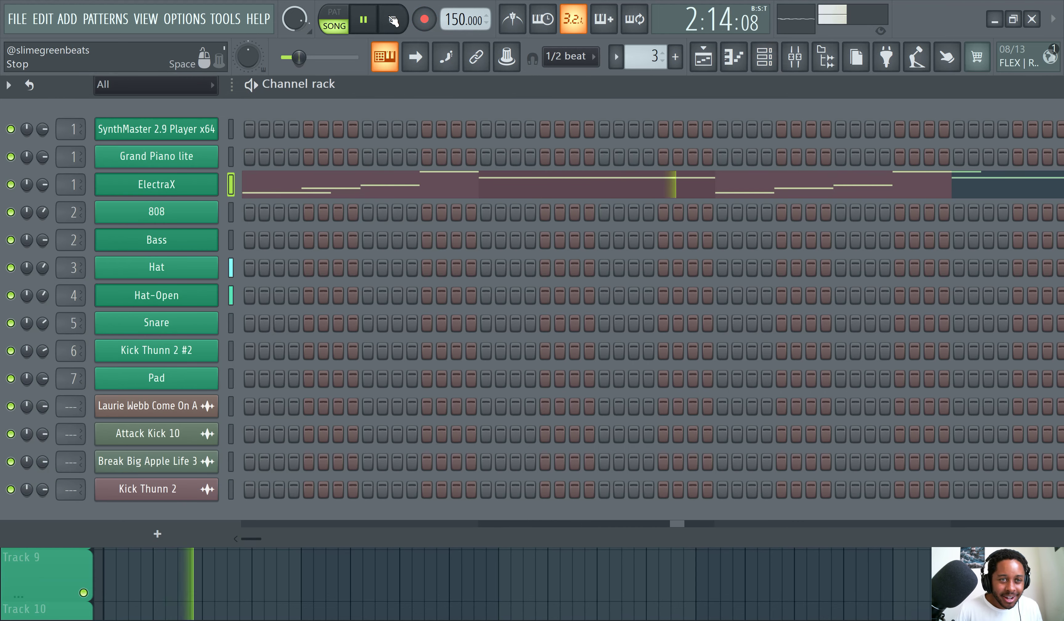
click(392, 19)
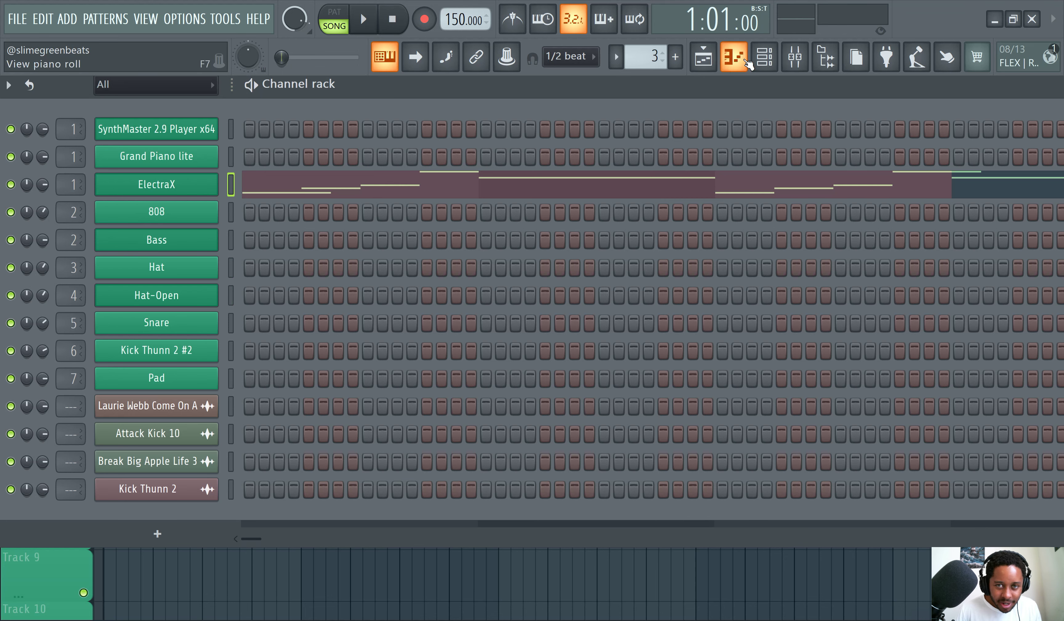
click(734, 60)
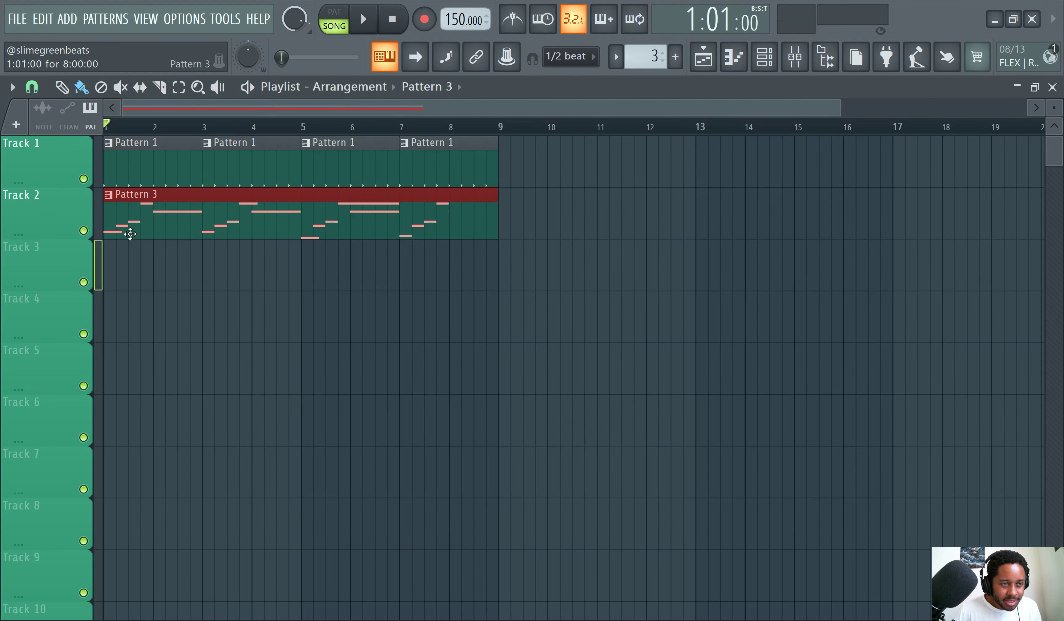
click(84, 231)
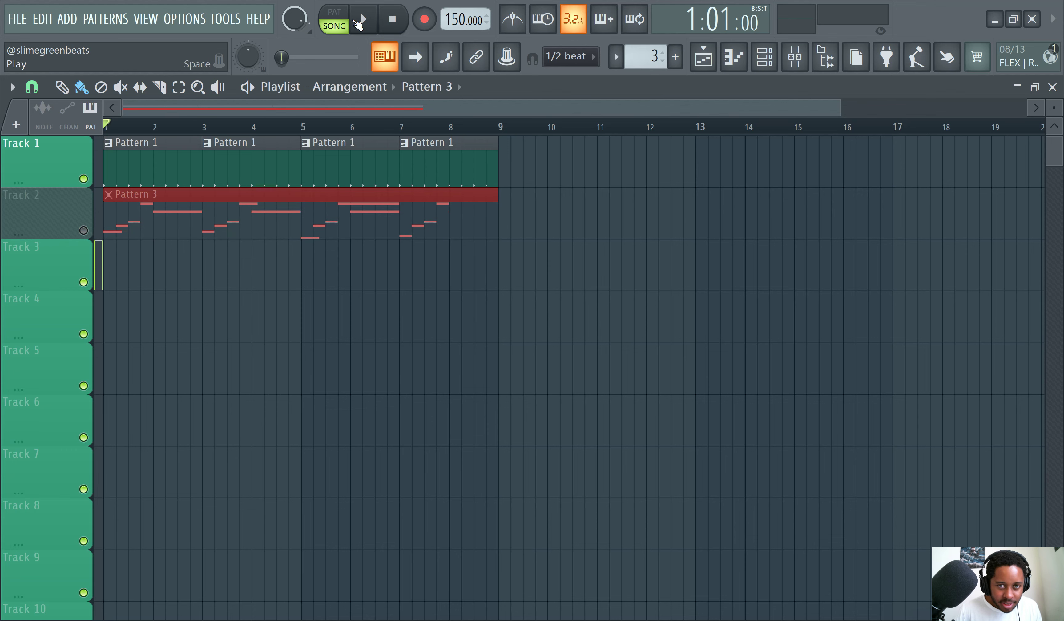
Play the song briefly, then stop playback and return to the playlist.
click(359, 21)
click(764, 56)
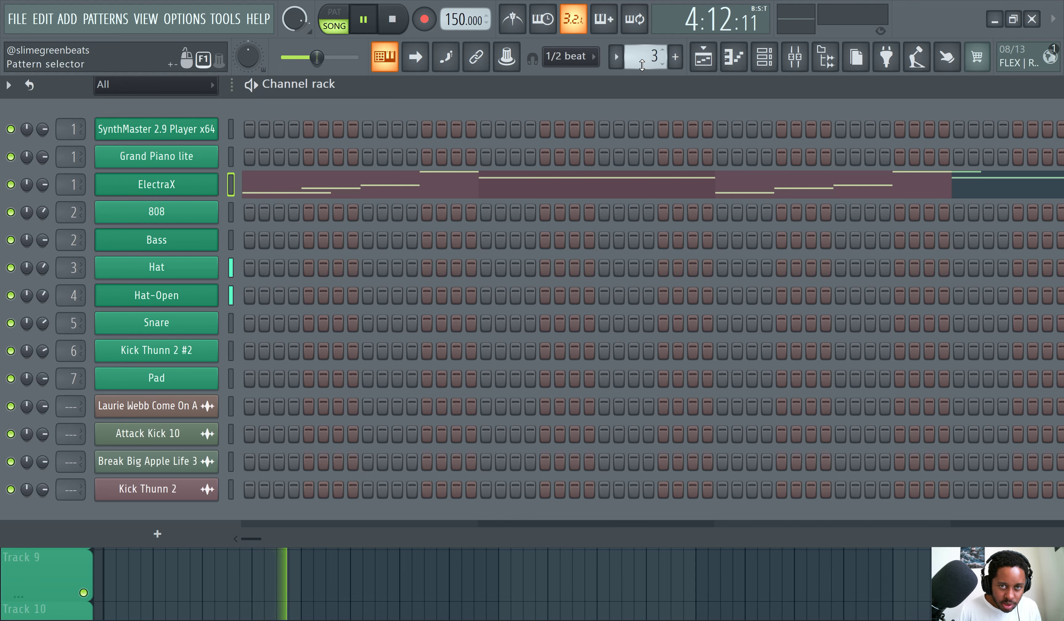
scroll(642, 64, up, 1)
key(space)
click(704, 57)
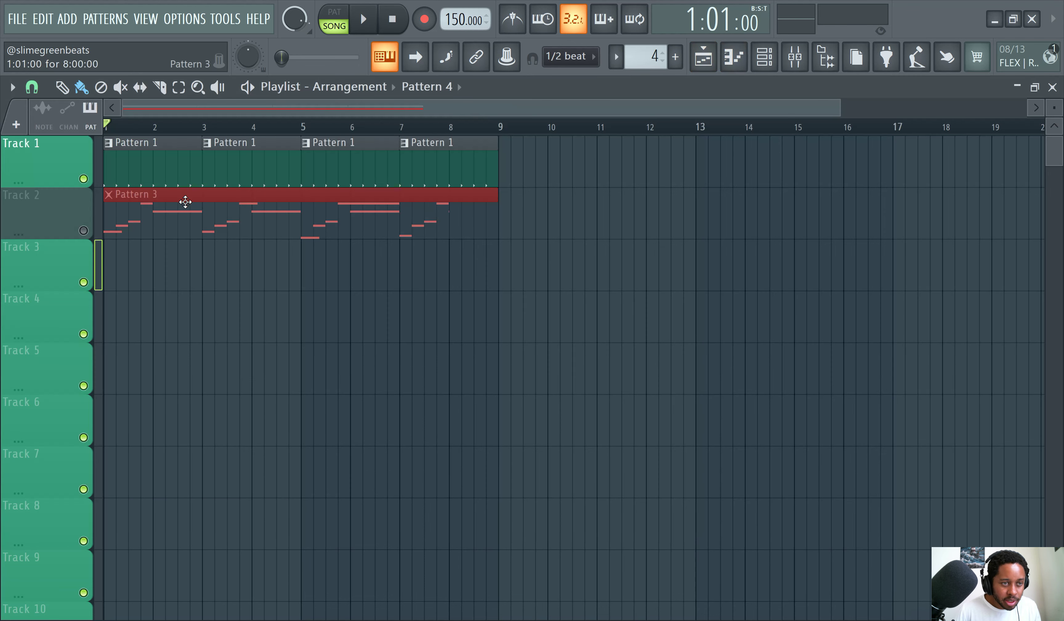
Delete the four Pattern 1 clips on Track 1 and the Pattern 3 clip on Track 2.
right_click(185, 169)
right_click(252, 168)
right_click(332, 170)
right_click(448, 168)
right_click(335, 195)
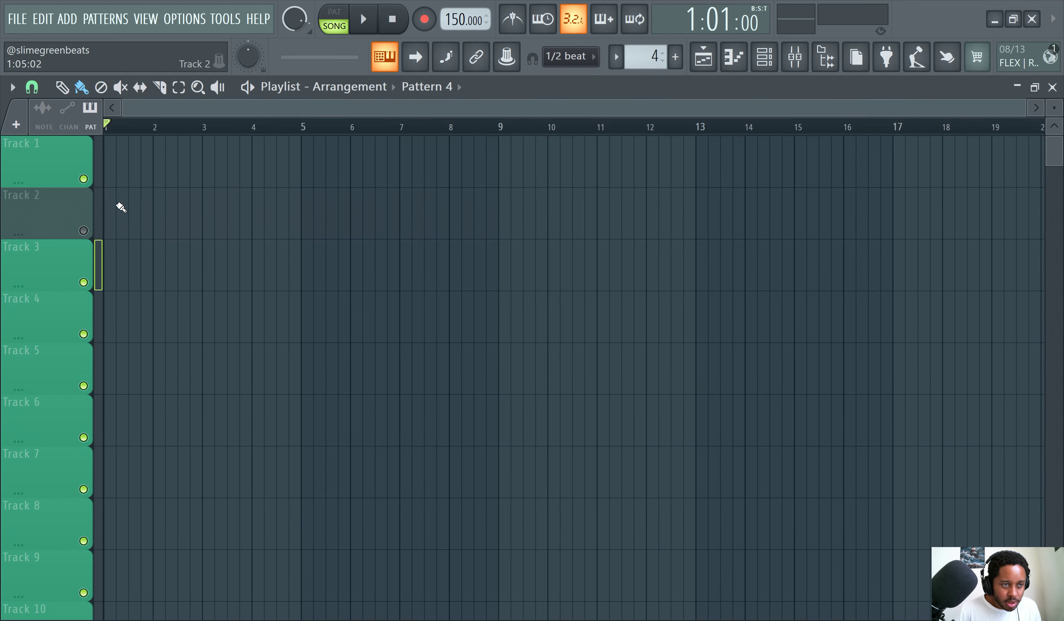
Unmute Track 2, place a Pattern 4 clip at bar 1, and select the Snare channel.
click(83, 230)
click(137, 199)
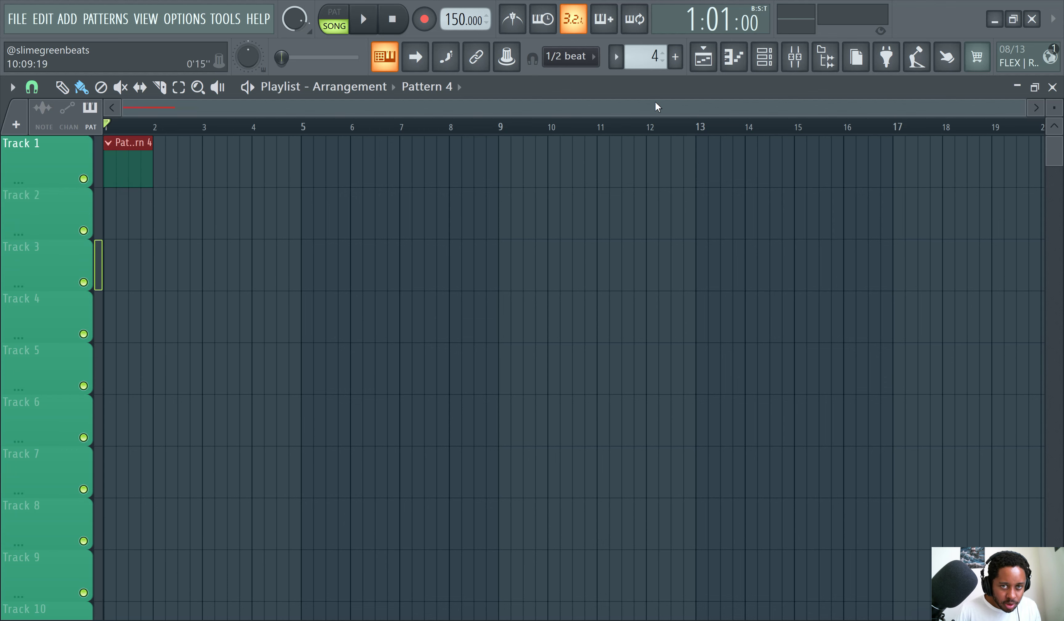
click(764, 56)
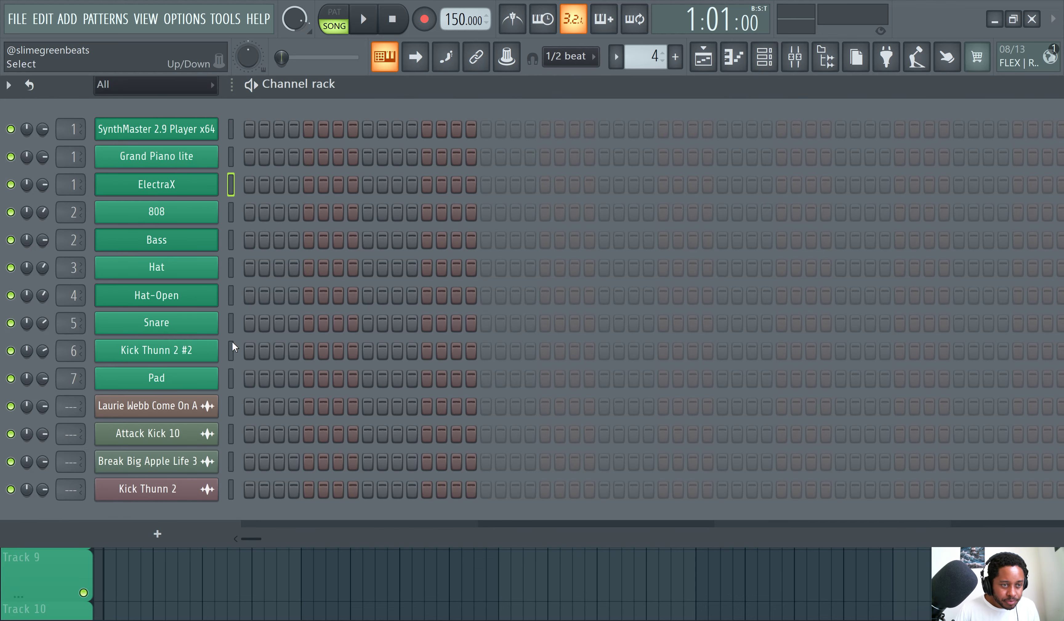
click(231, 323)
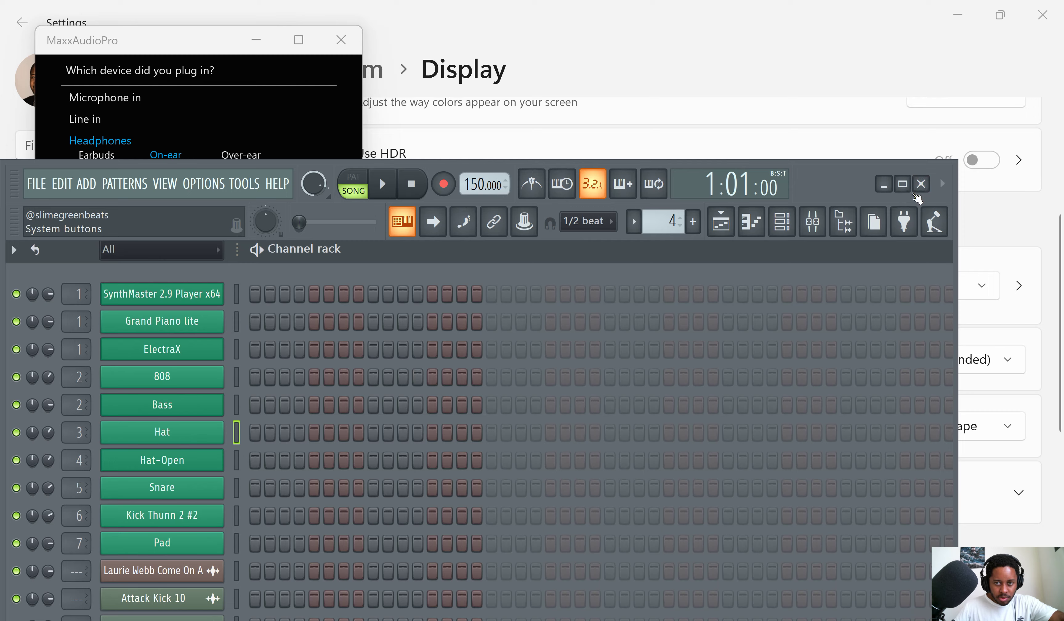
click(903, 185)
Save the project as 'save' and move Hat-Open above the Hat channel.
key(ctrl+shift+s)
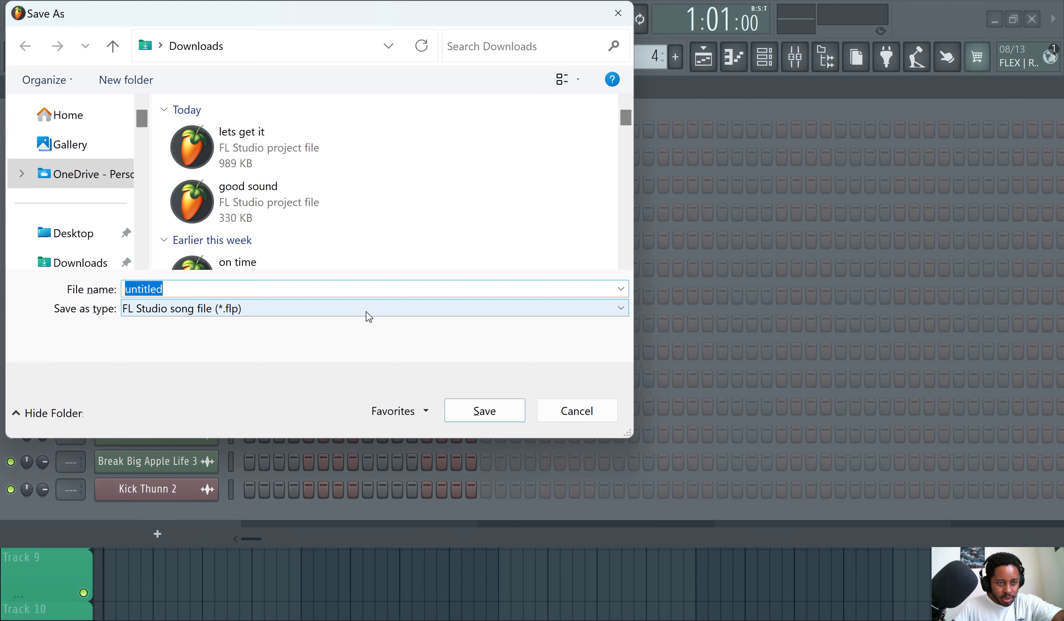
text(save)
key(Return)
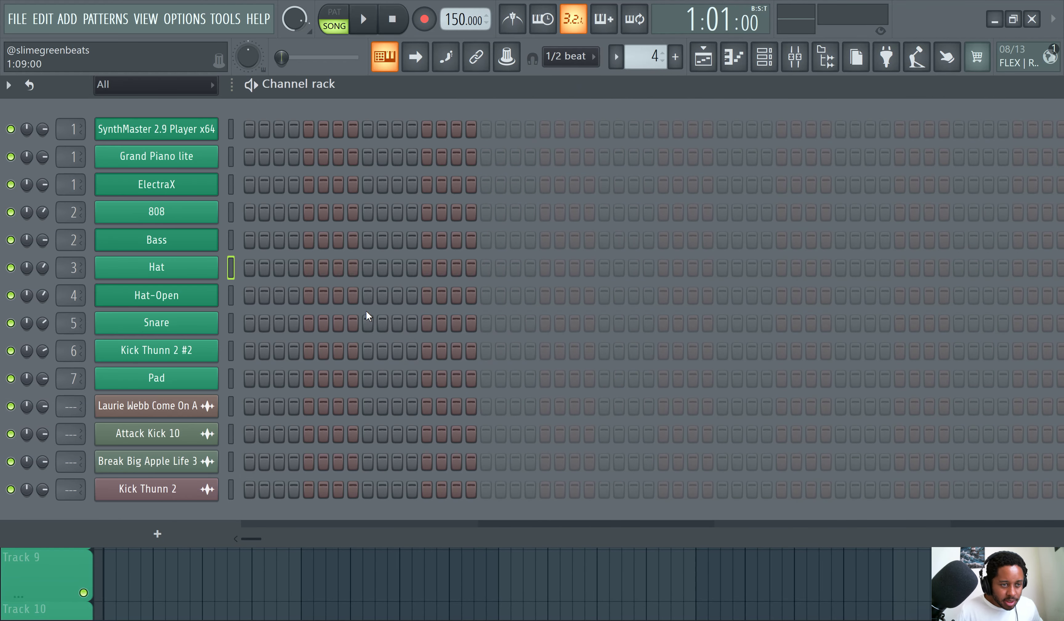
key(alt+Down)
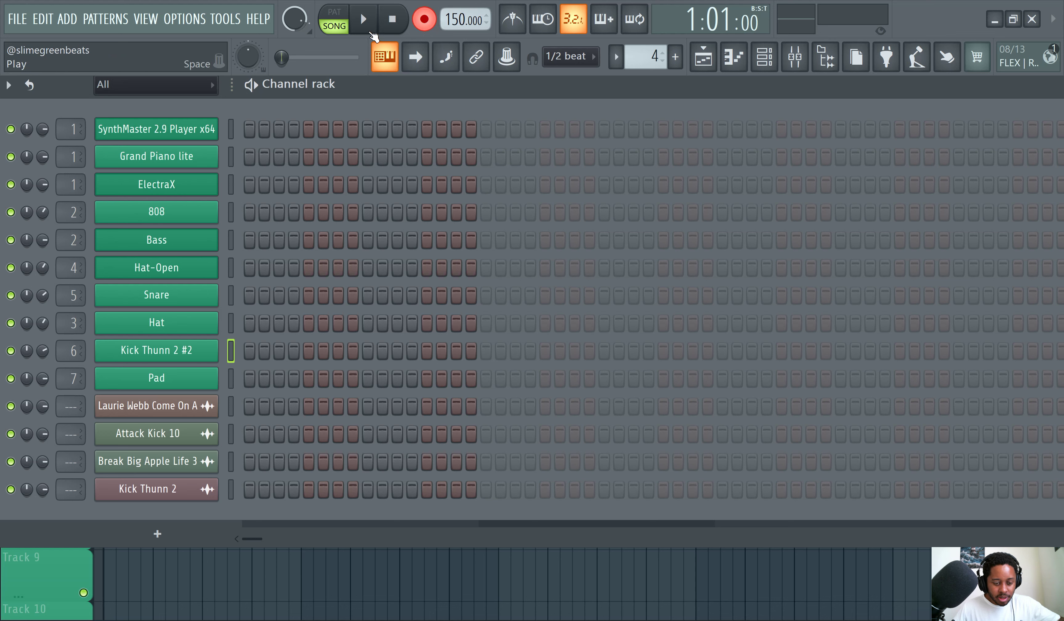
Record Snare, Hat and Kick Thunn 2 #2 parts live into Pattern 4 after a count-in, then stop.
click(370, 32)
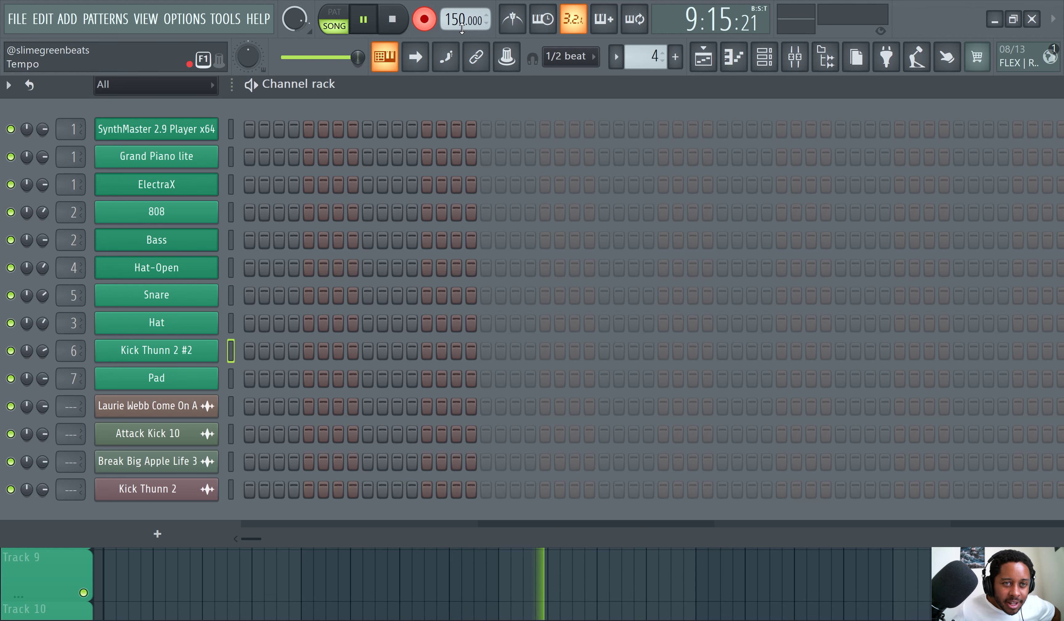
click(704, 58)
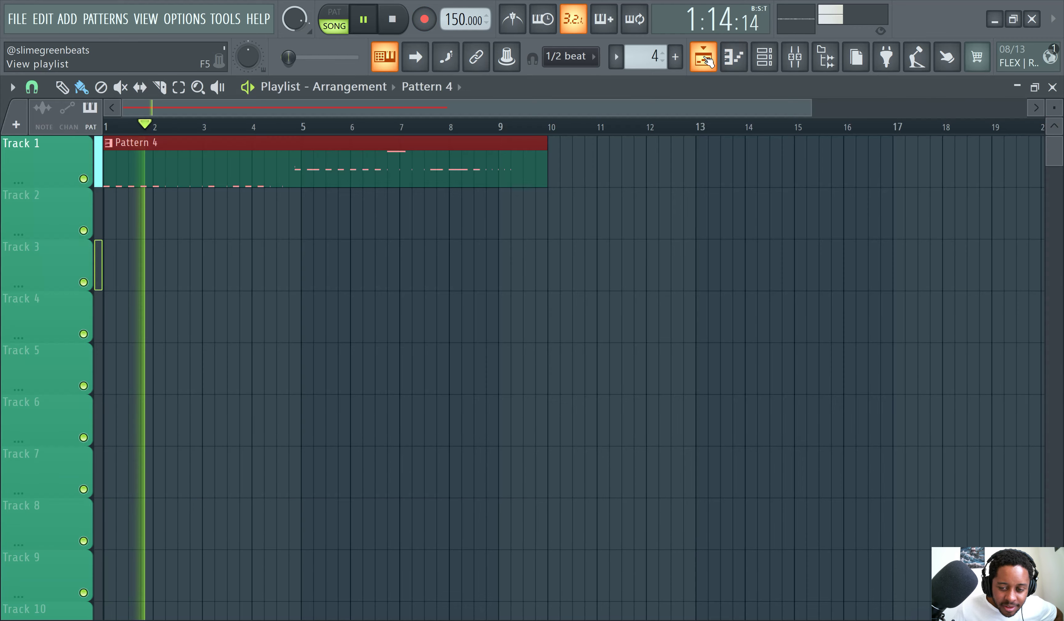
click(764, 56)
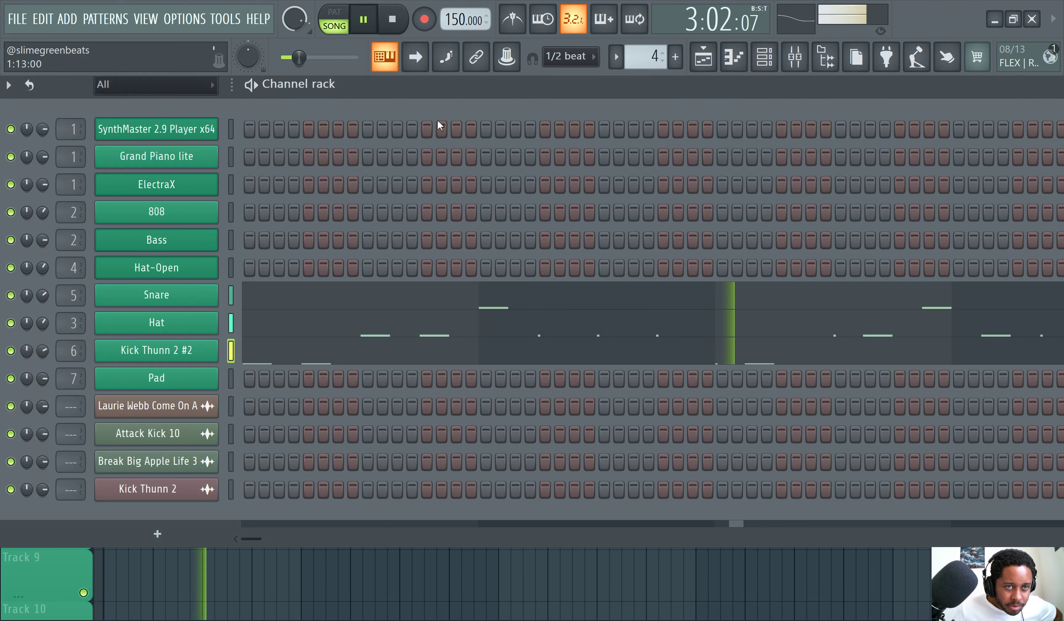
key(space)
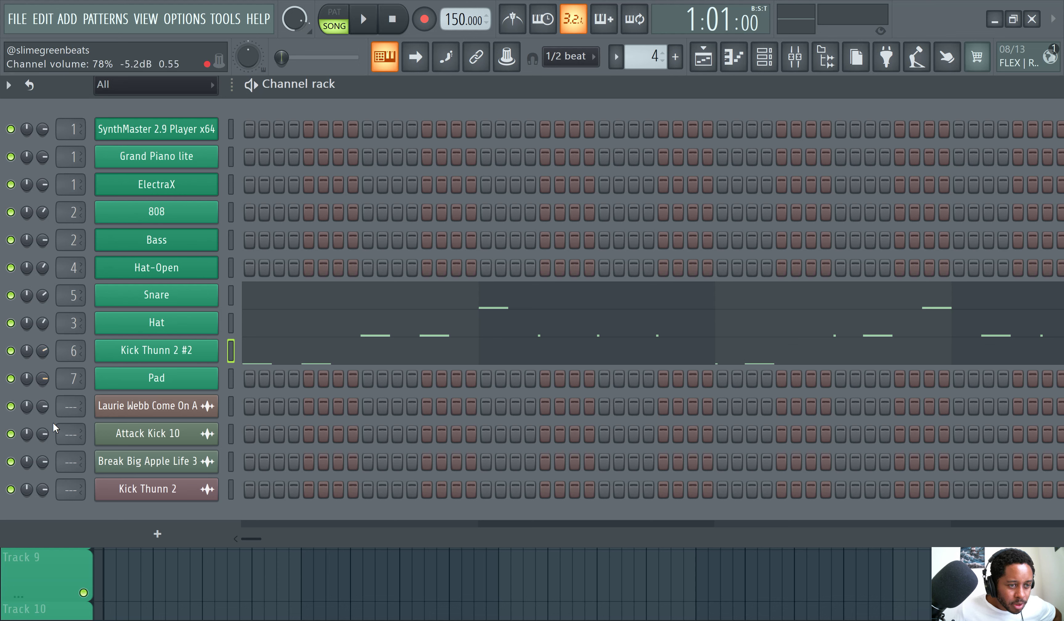
Raise Snare's volume, pan Hat left and lower it, then nudge Snare's pan right.
key(space)
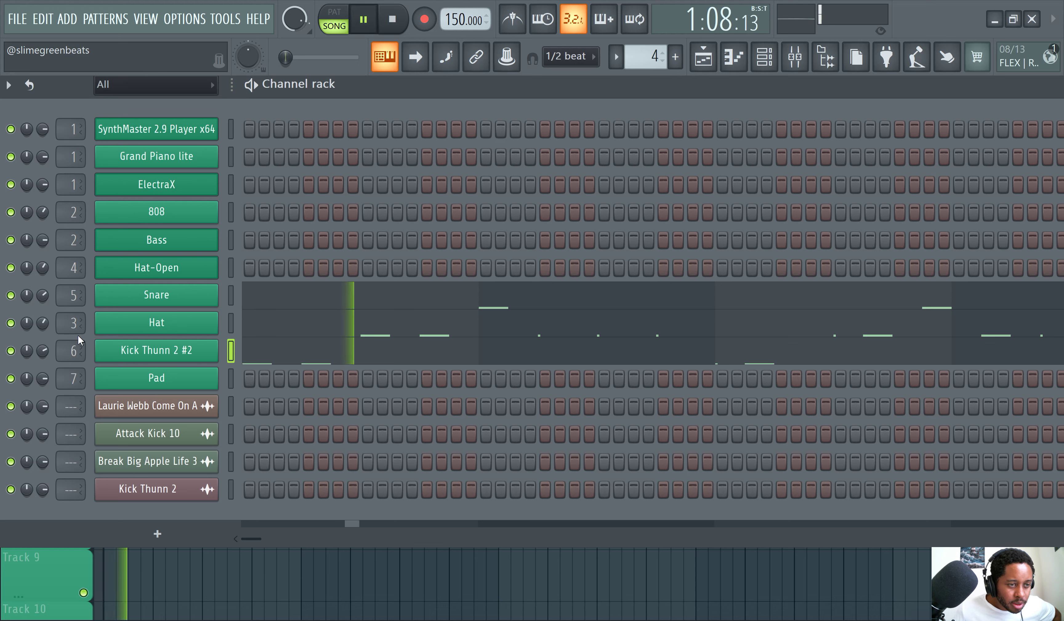
drag(42, 295, 43, 324)
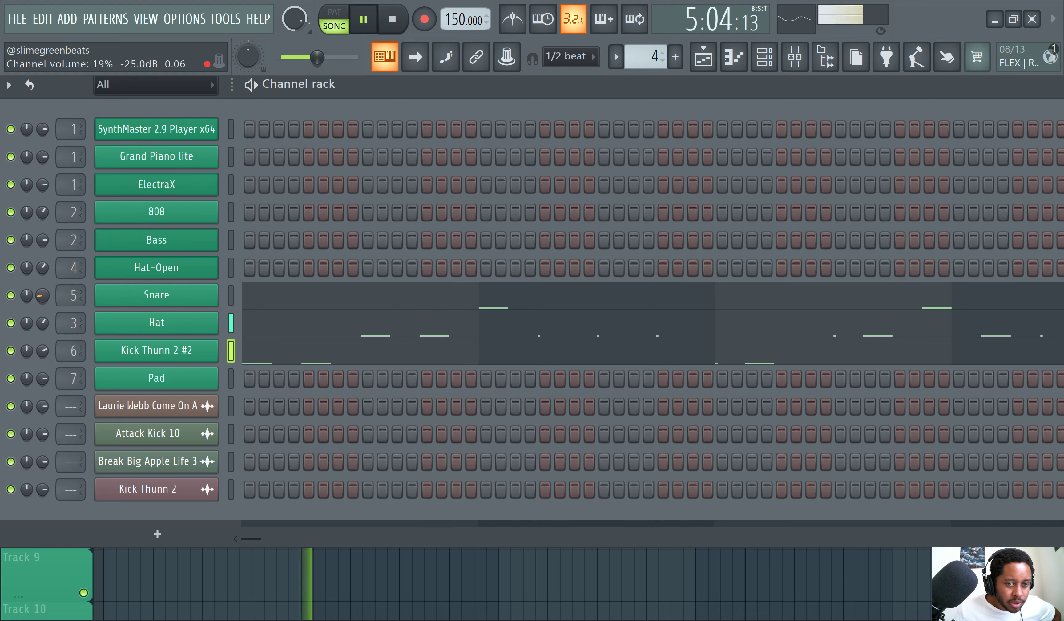
click(369, 20)
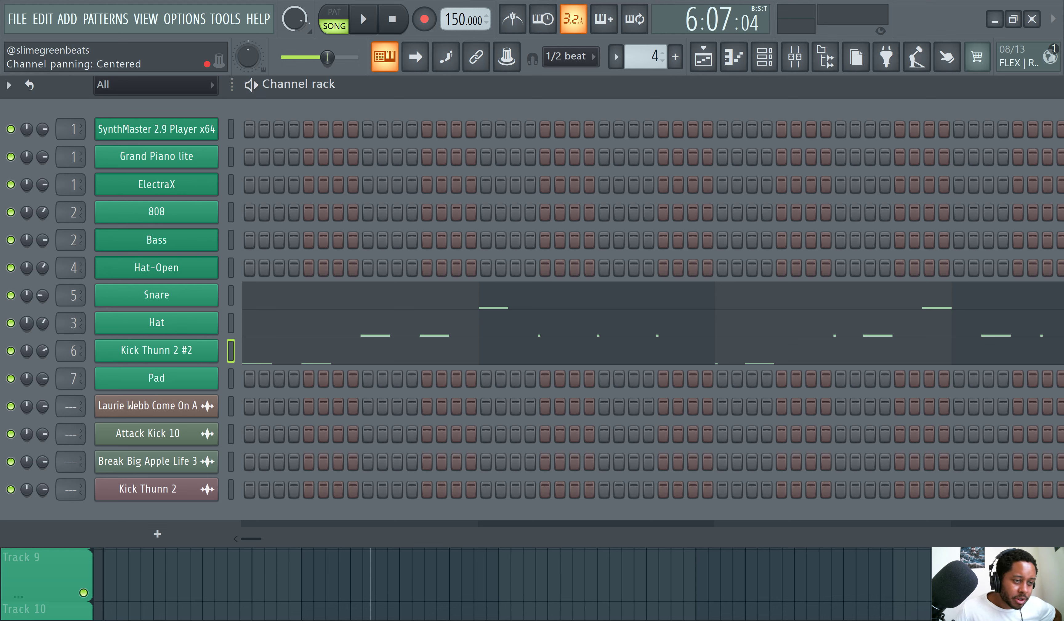
drag(27, 323, 27, 339)
key(space)
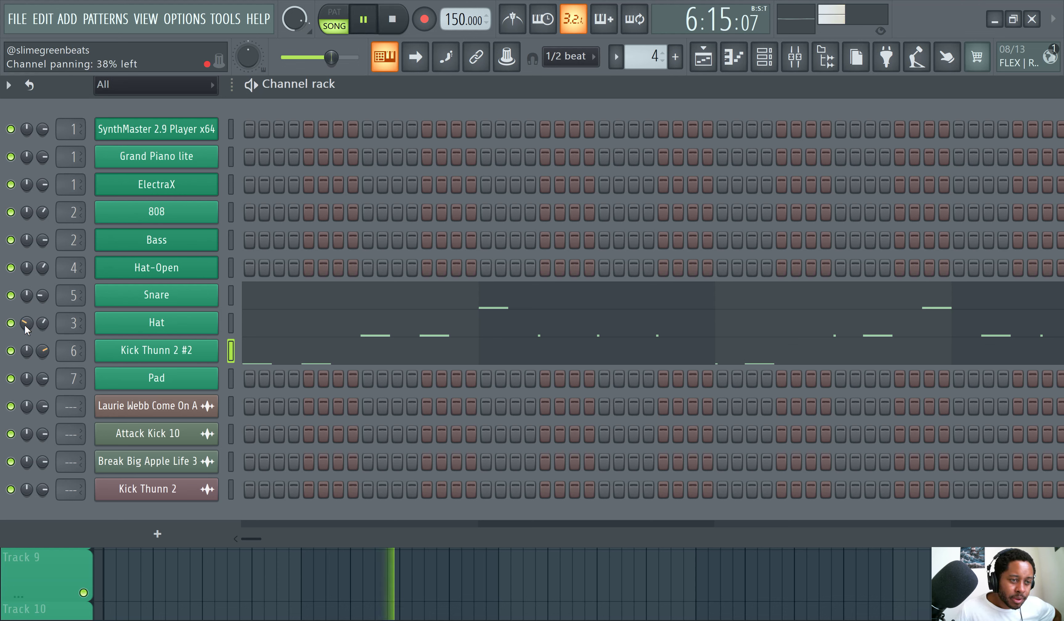
drag(25, 328, 42, 337)
mouse_move(42, 295)
mouse_down()
mouse_move(43, 303)
mouse_move(27, 289)
mouse_move(42, 299)
mouse_up()
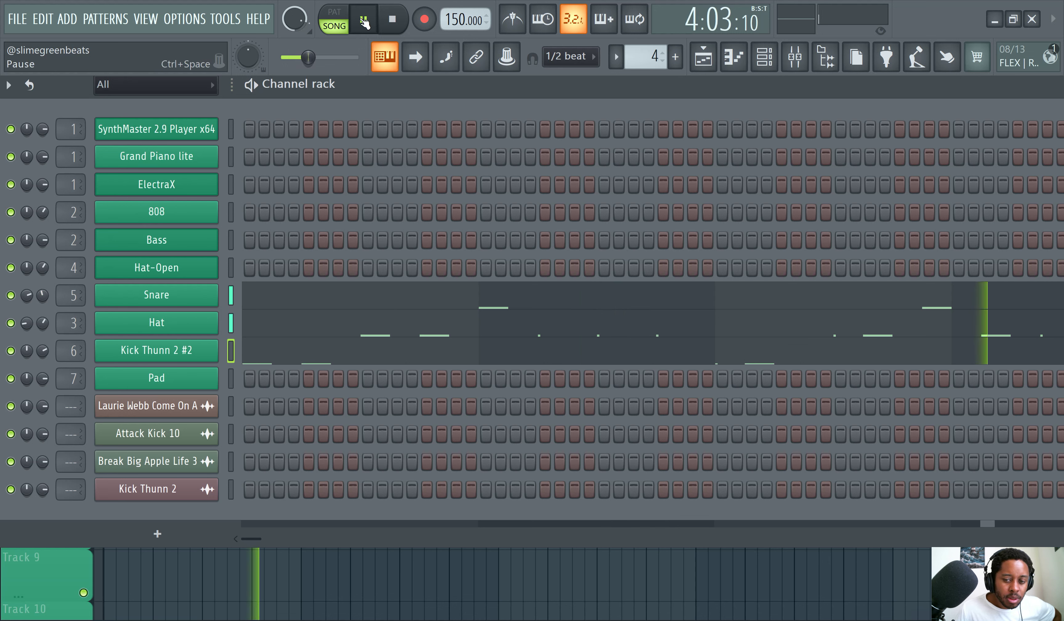
click(364, 20)
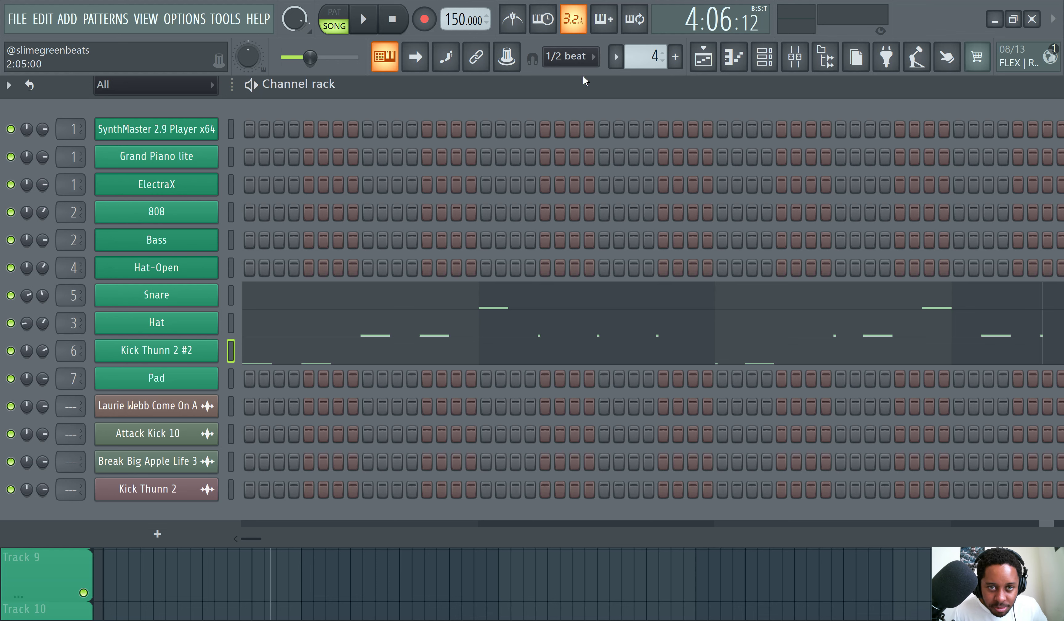
Create an empty Pattern 5, then show the playlist and a narrowed browser panel.
click(676, 56)
click(696, 78)
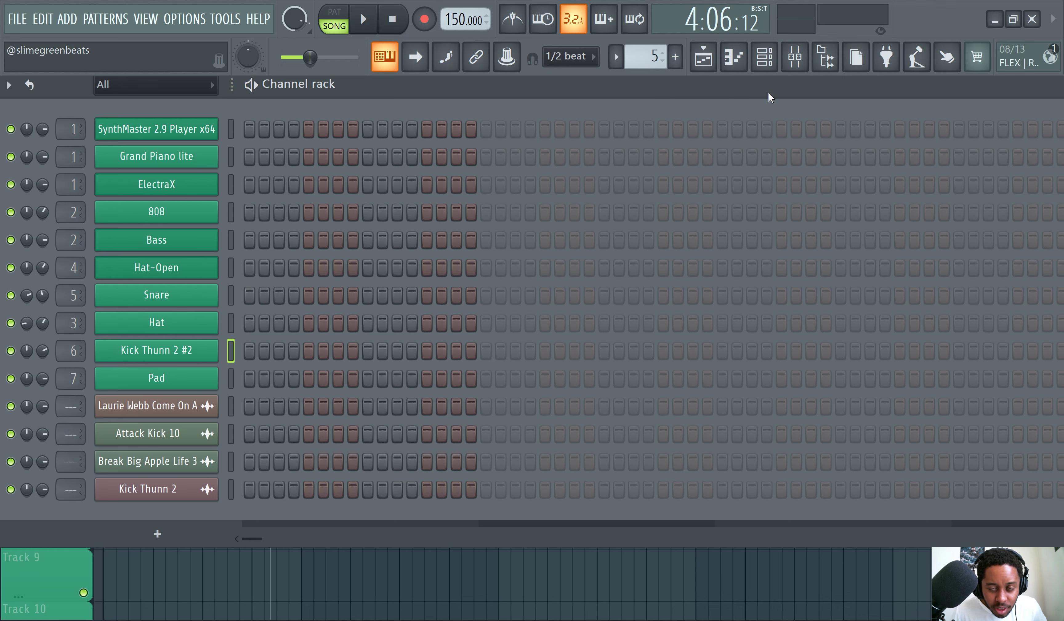
click(766, 64)
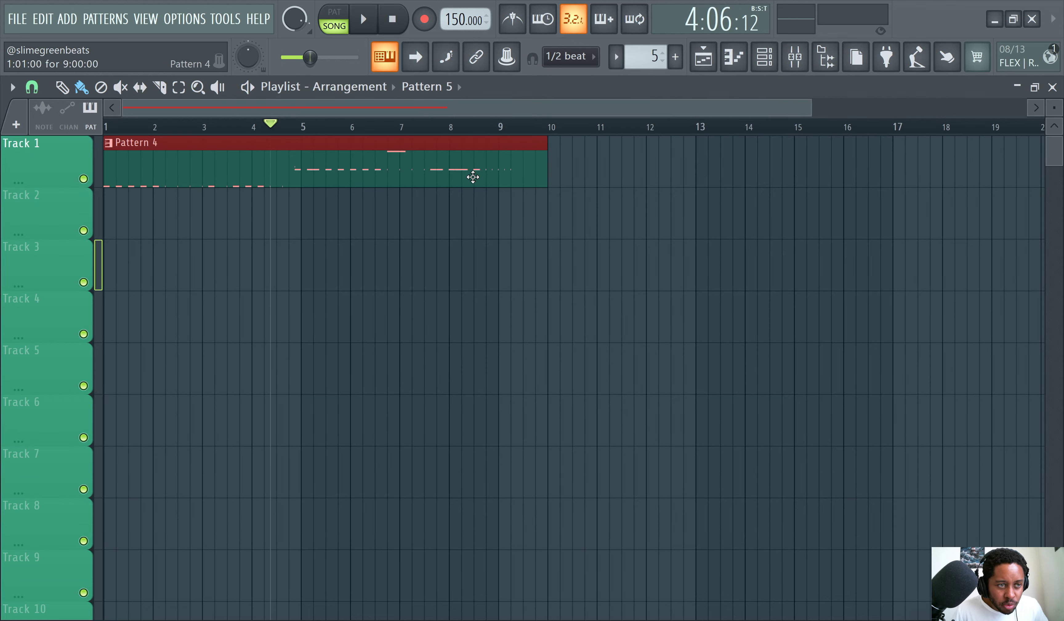
click(825, 56)
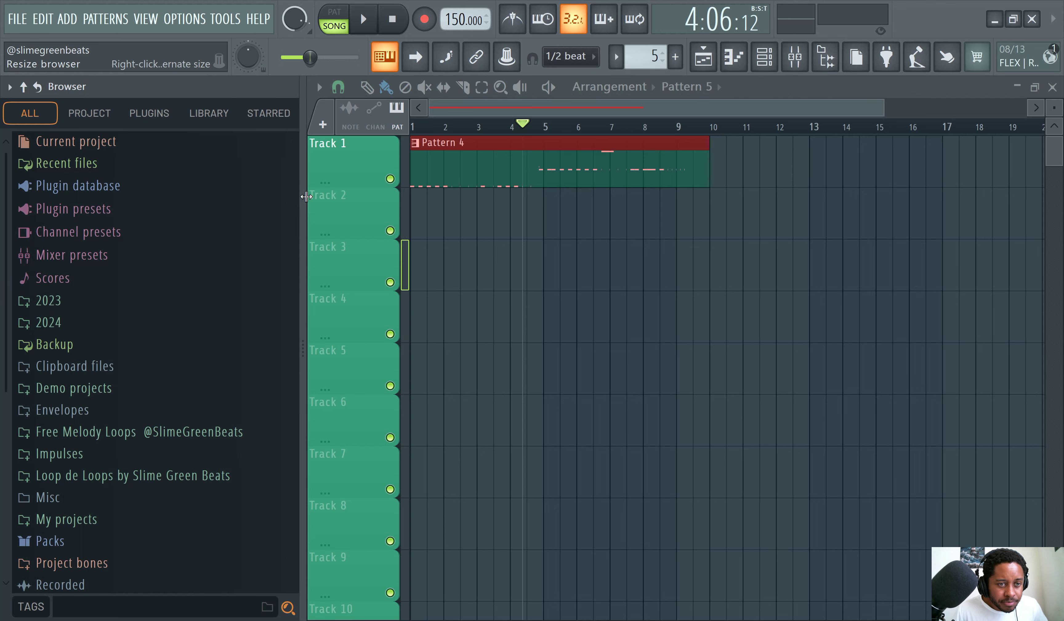
drag(301, 200, 188, 204)
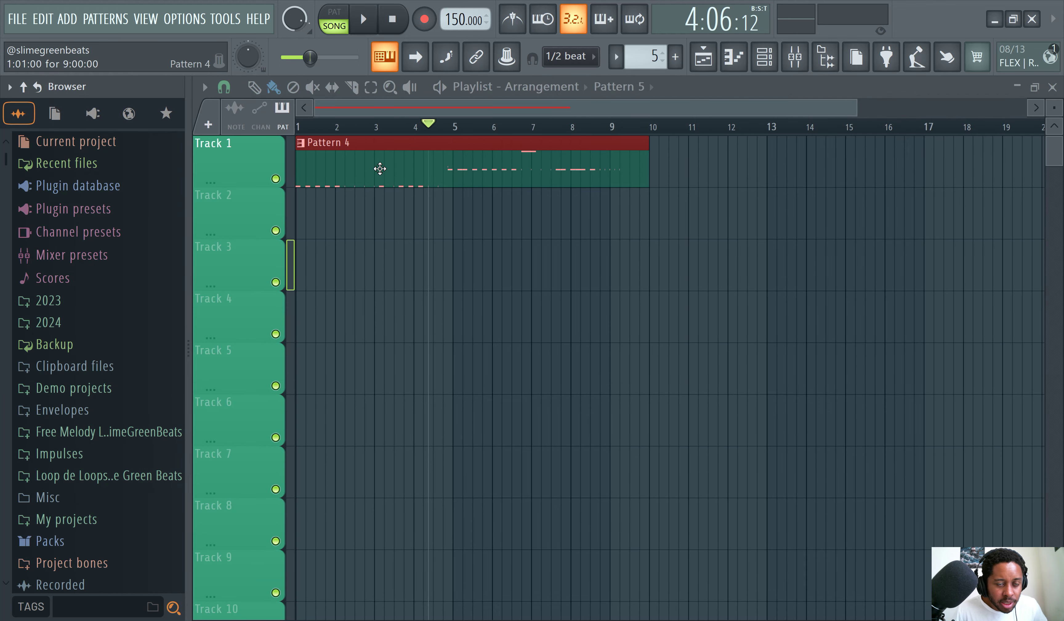
Paint Pattern 4 at bar 10 on Track 1 and place Pattern 3 at bar 1 on Track 3.
click(632, 156)
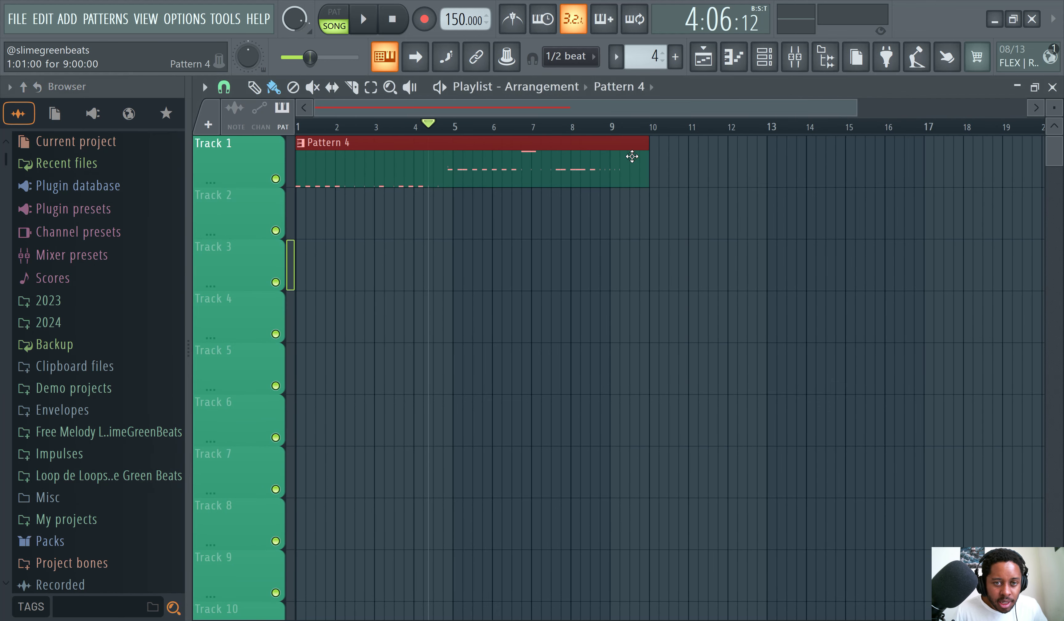
click(660, 164)
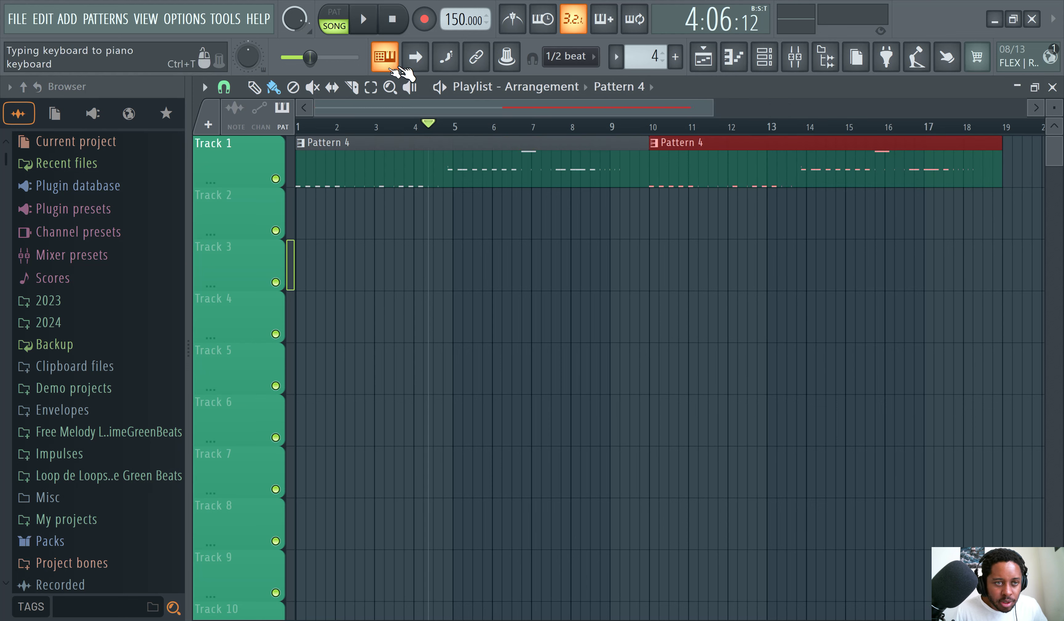
key(space)
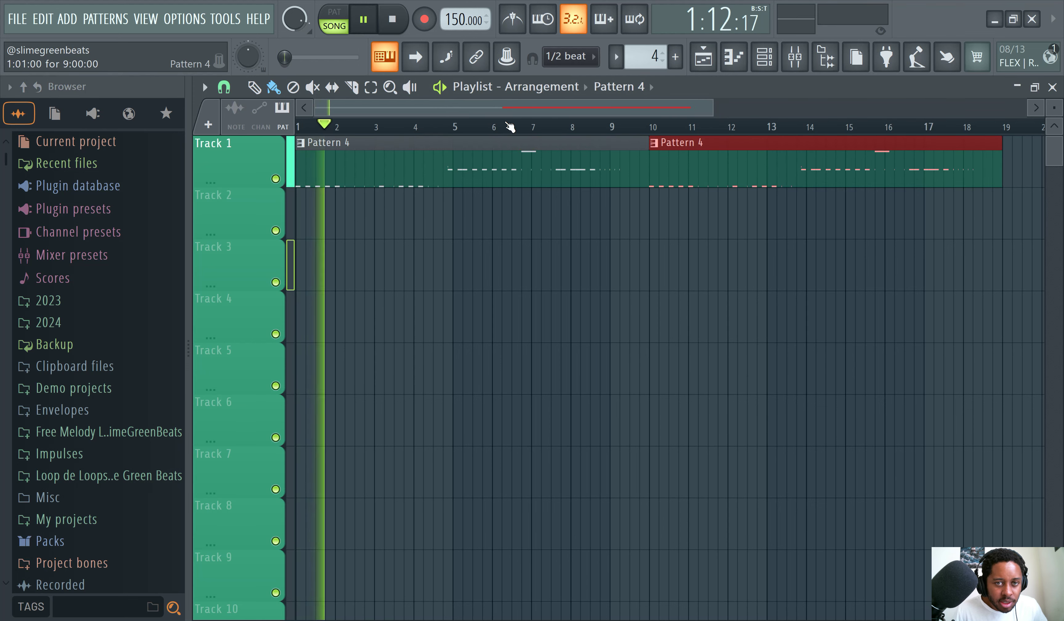
scroll(644, 55, down, 1)
drag(428, 260, 300, 263)
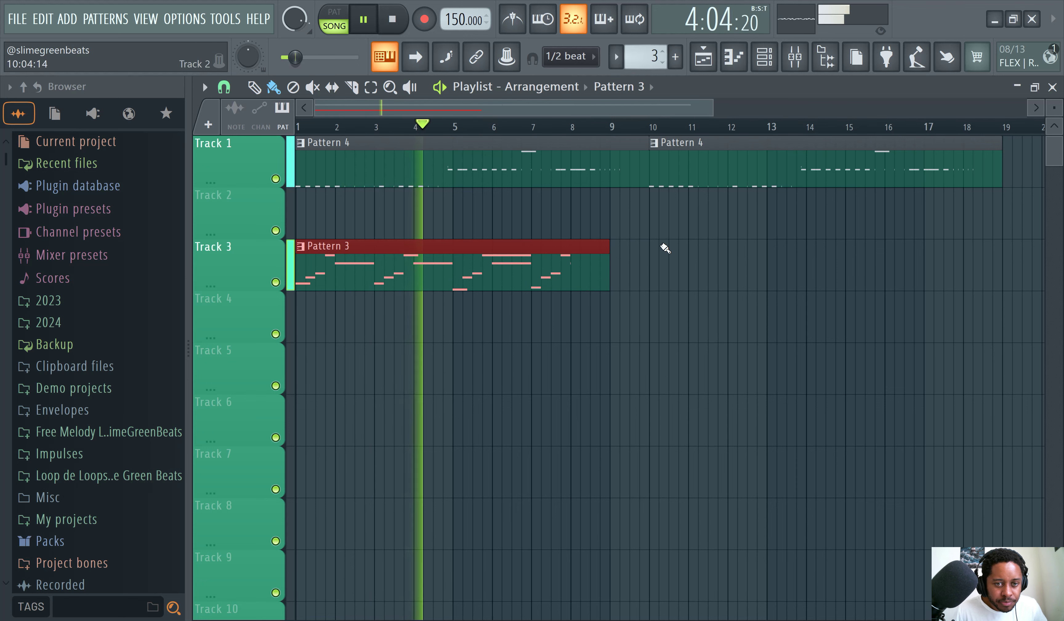
Duplicate the Pattern 3 clip with Ctrl+B and trim the copy to end near bar 13.
key(space)
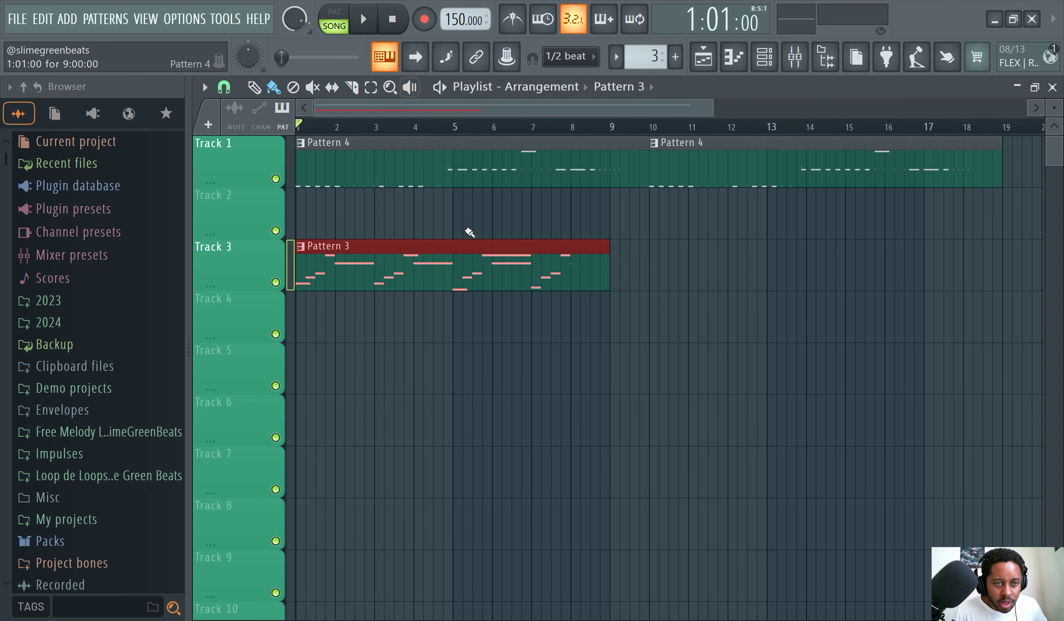
mouse_move(454, 269)
mouse_down()
mouse_move(569, 268)
mouse_move(454, 269)
mouse_up()
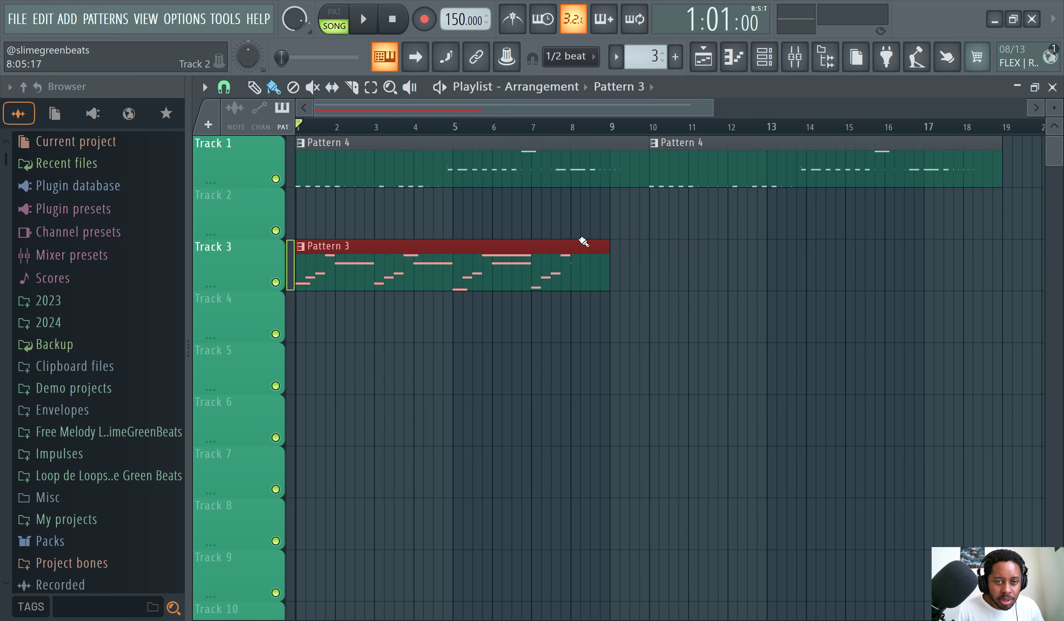
key(ctrl+b)
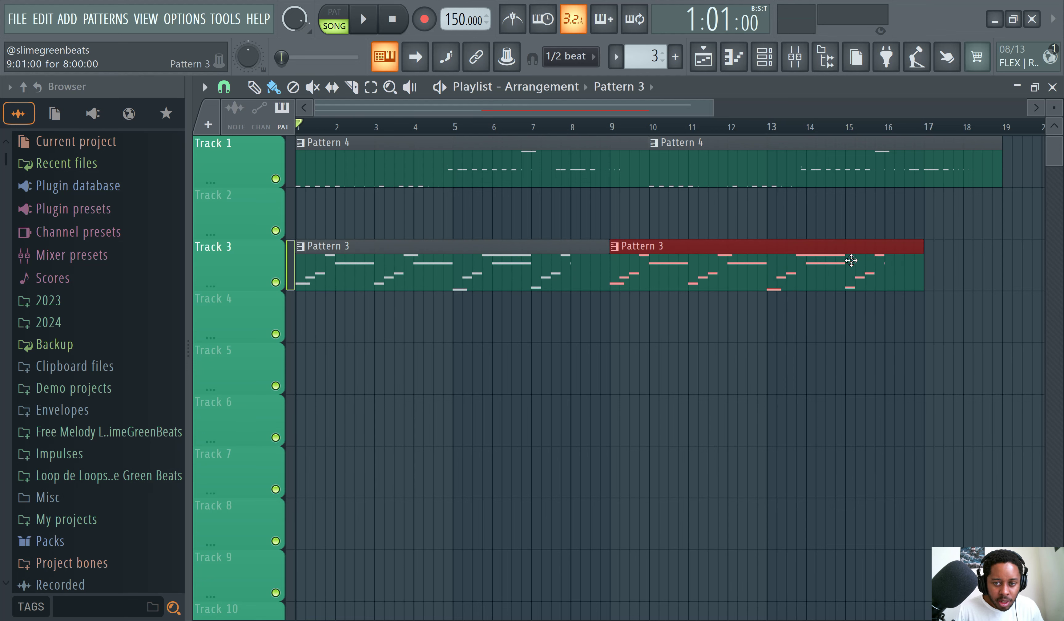
drag(918, 258, 777, 264)
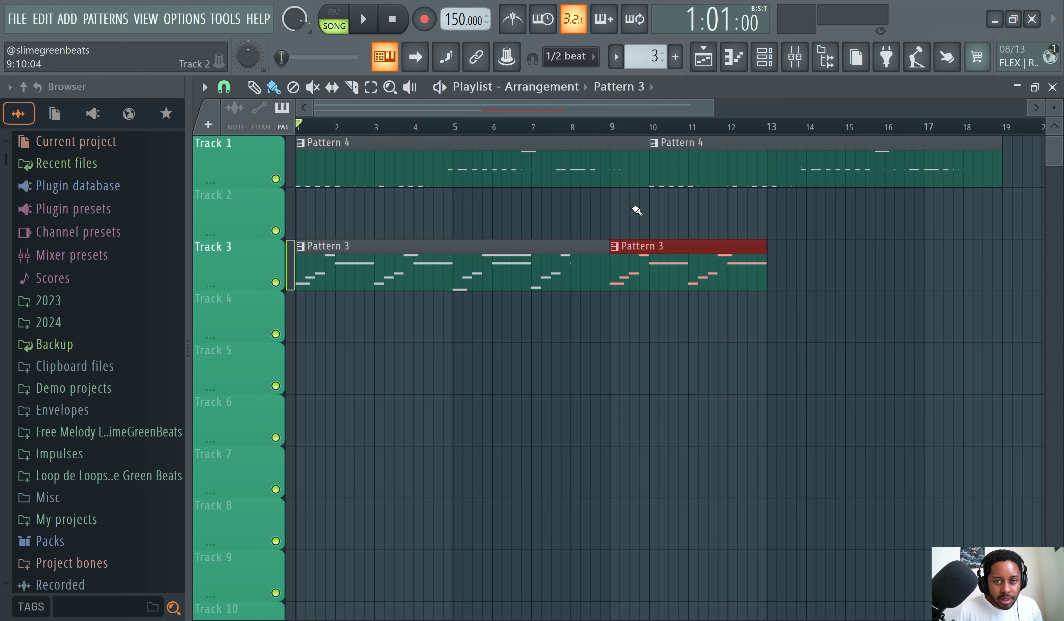
drag(711, 110, 914, 111)
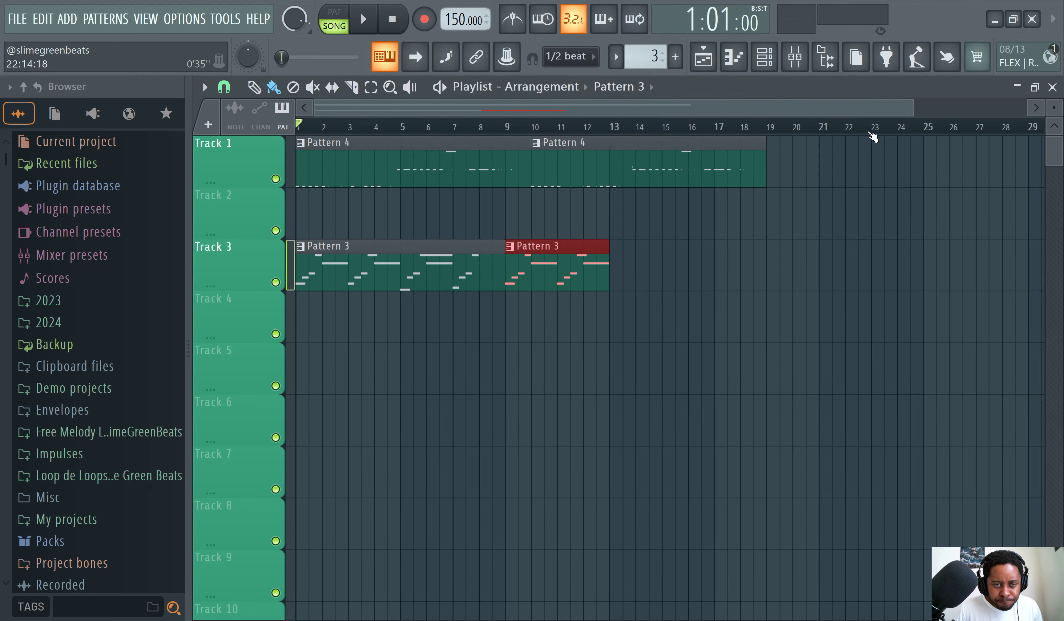
Open the ElectraX melody notes, bars 1–8, in the piano roll from the Channel rack.
double_click(596, 144)
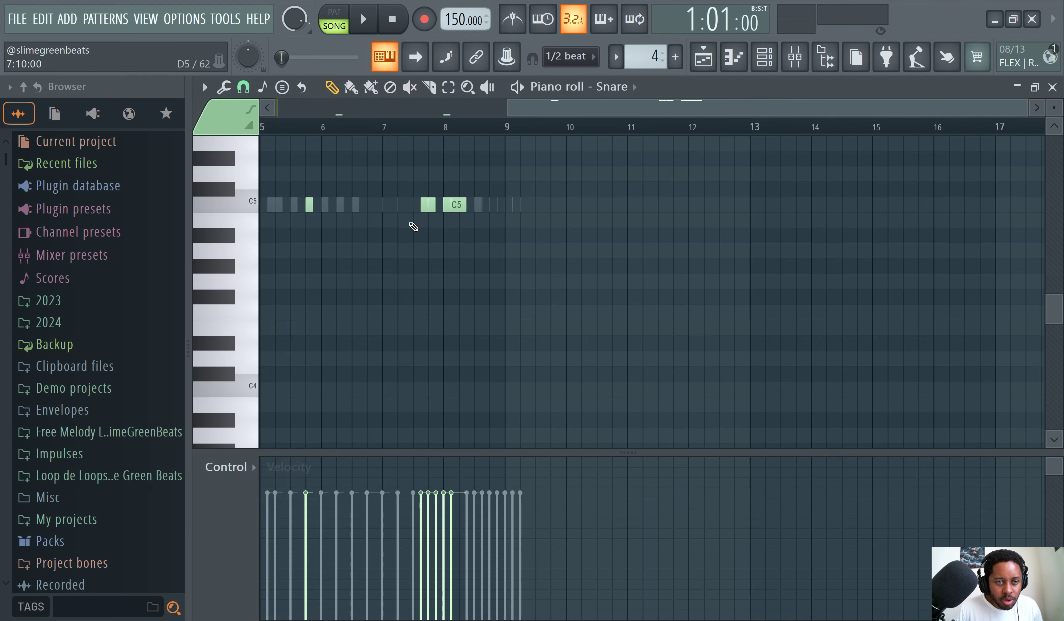
key(F5)
double_click(363, 252)
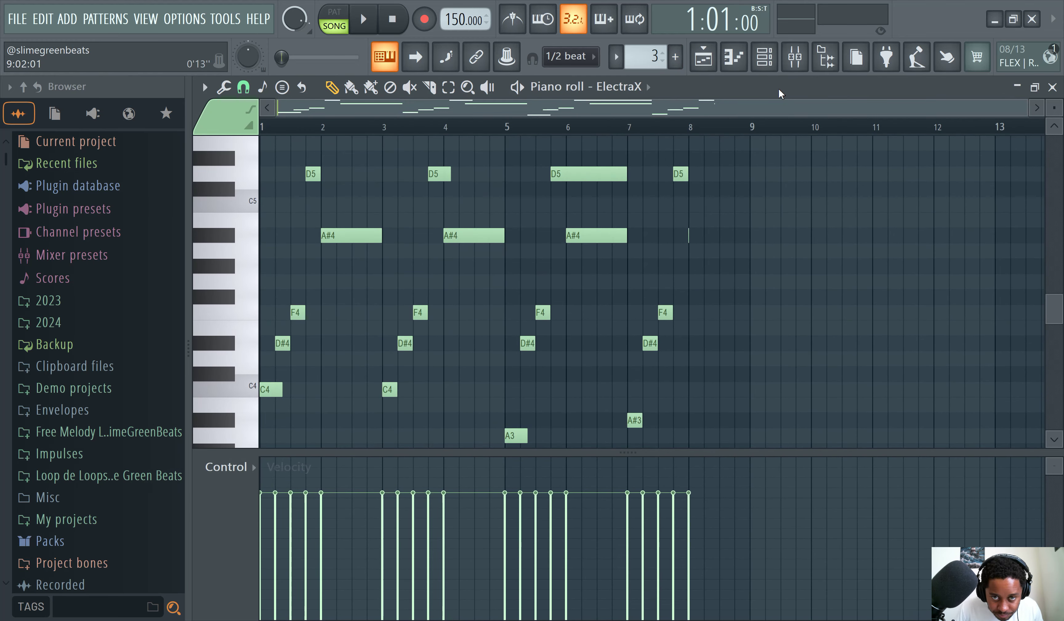
click(747, 68)
click(747, 69)
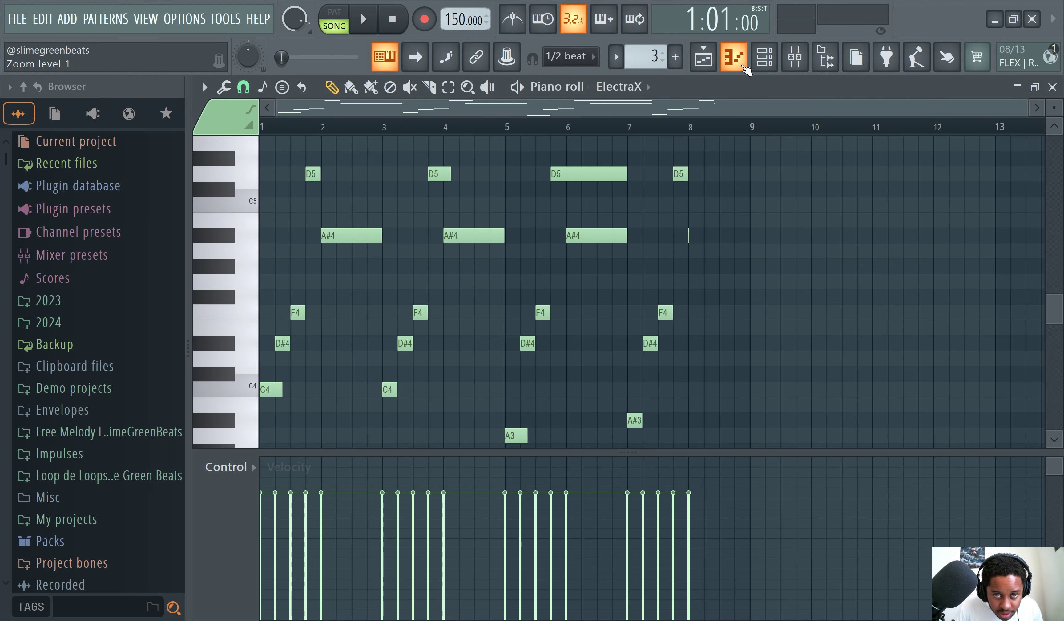
click(747, 69)
click(764, 57)
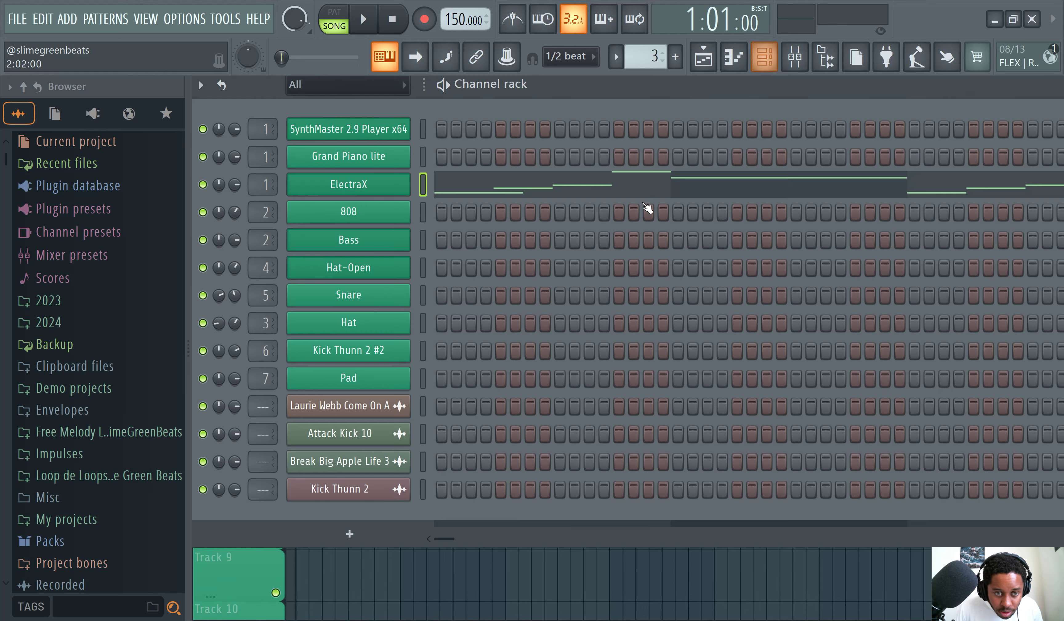
click(472, 192)
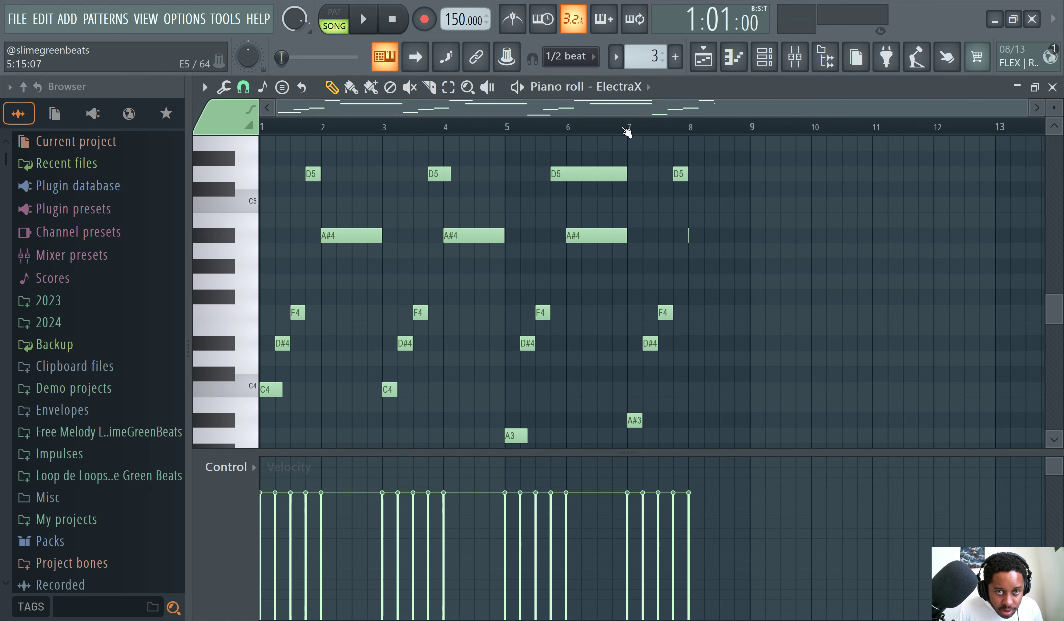
Play the melody and raise the bar-2 to bar-4 notes to D#5, E5 and C#5.
drag(1028, 107, 810, 126)
scroll(689, 214, down, 3)
scroll(457, 228, up, 3)
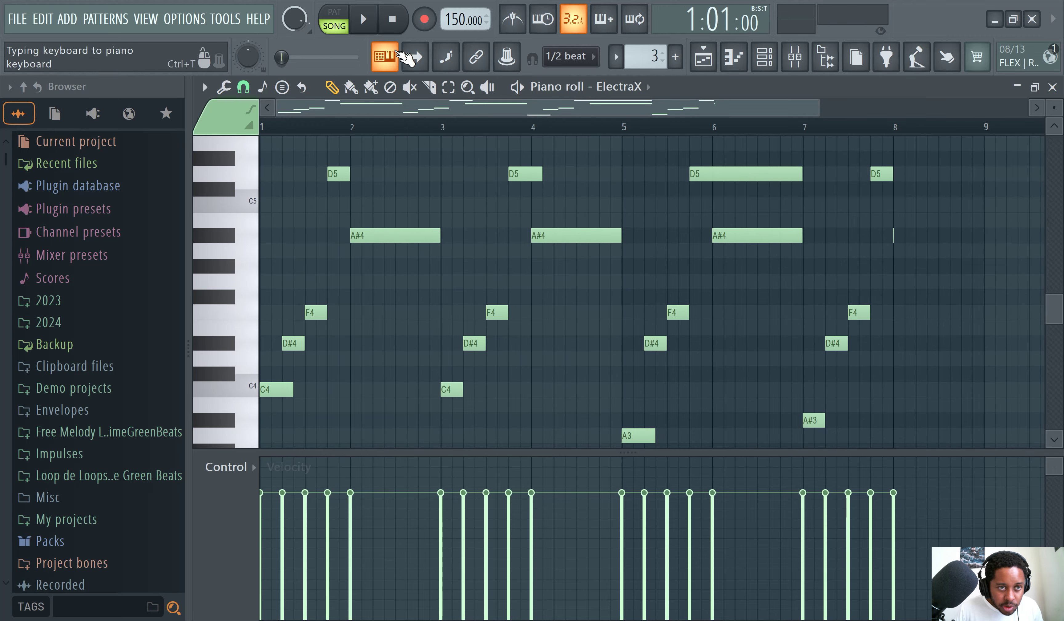
key(space)
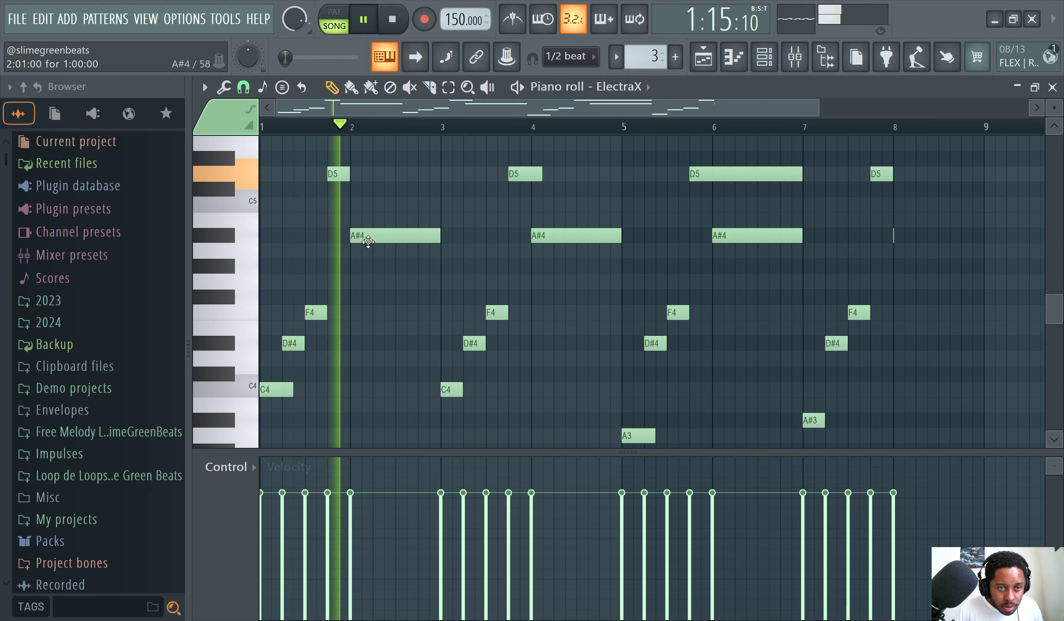
drag(368, 241, 372, 158)
drag(517, 173, 516, 143)
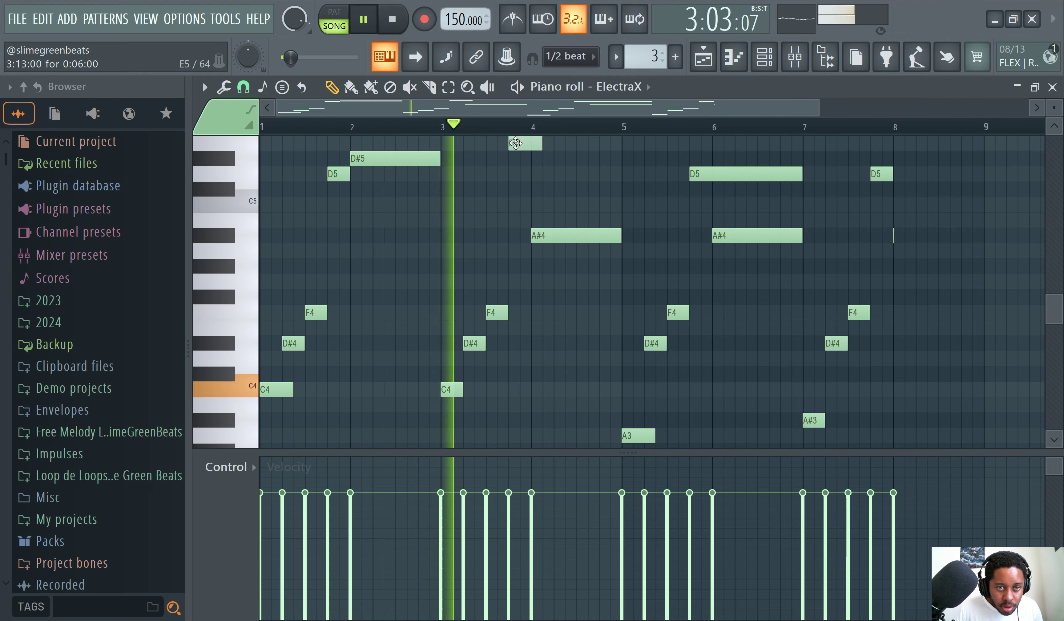
drag(570, 235, 573, 183)
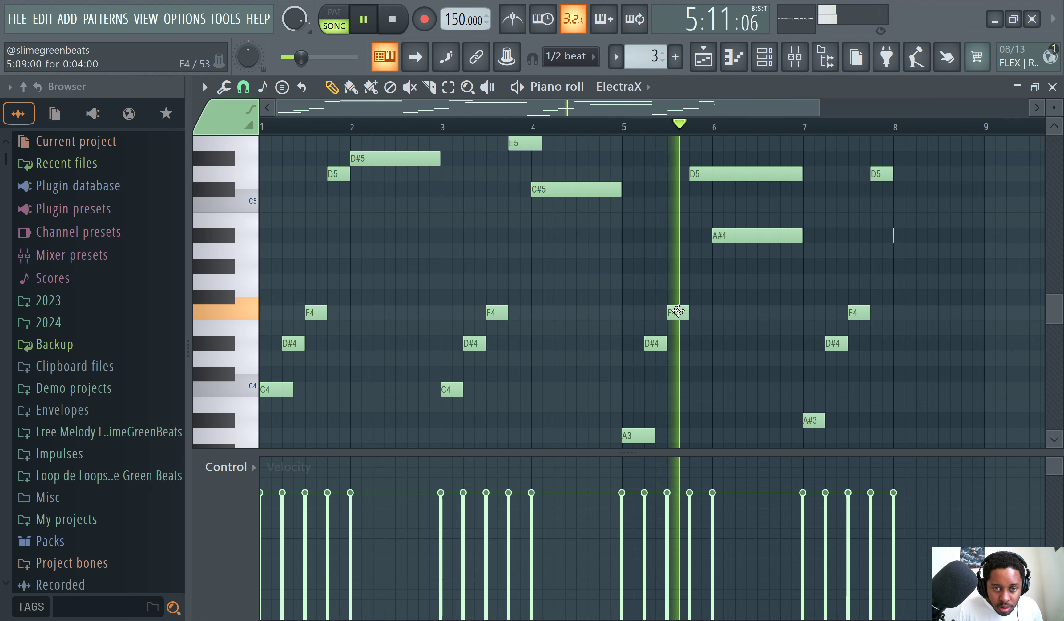
Lower the bar-5 note to C4 and bar-6 note to G4, and delete the tiny bar-8 note.
drag(678, 311, 678, 389)
drag(744, 252, 743, 299)
right_click(894, 235)
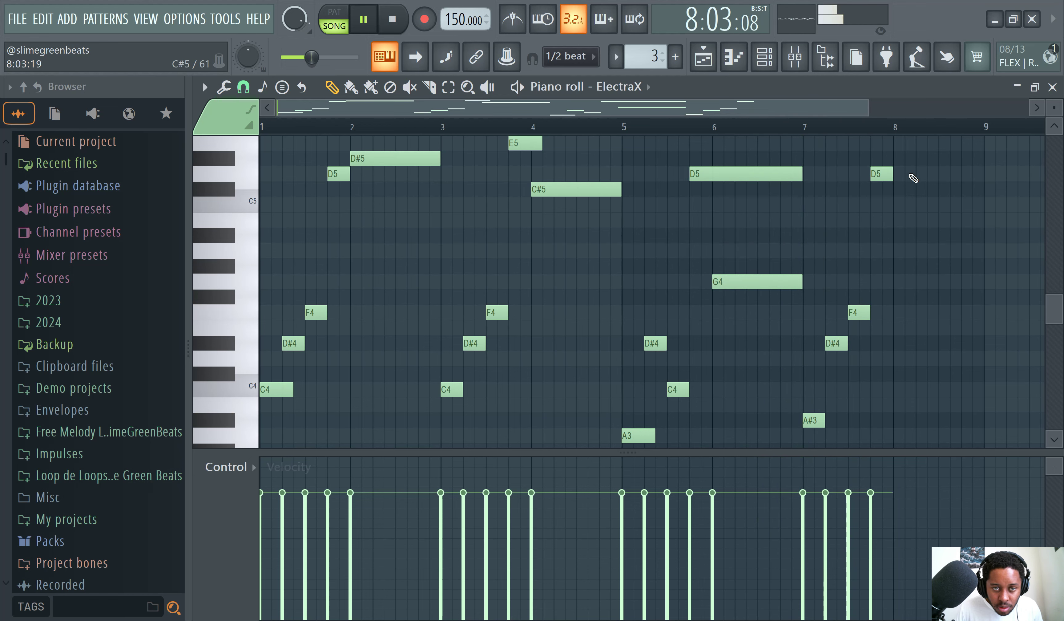
click(392, 22)
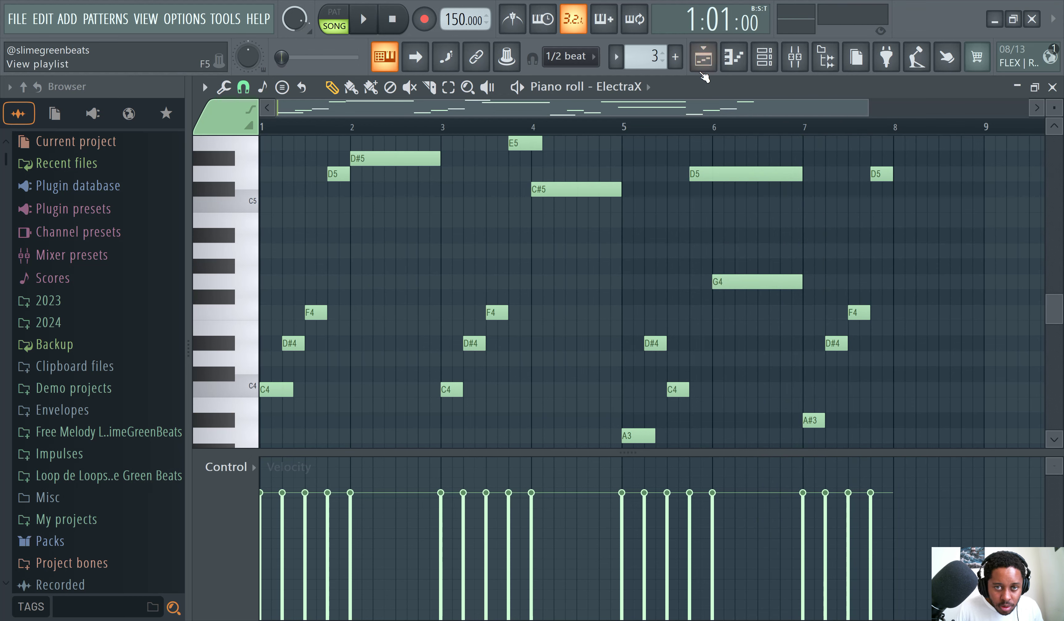
click(702, 71)
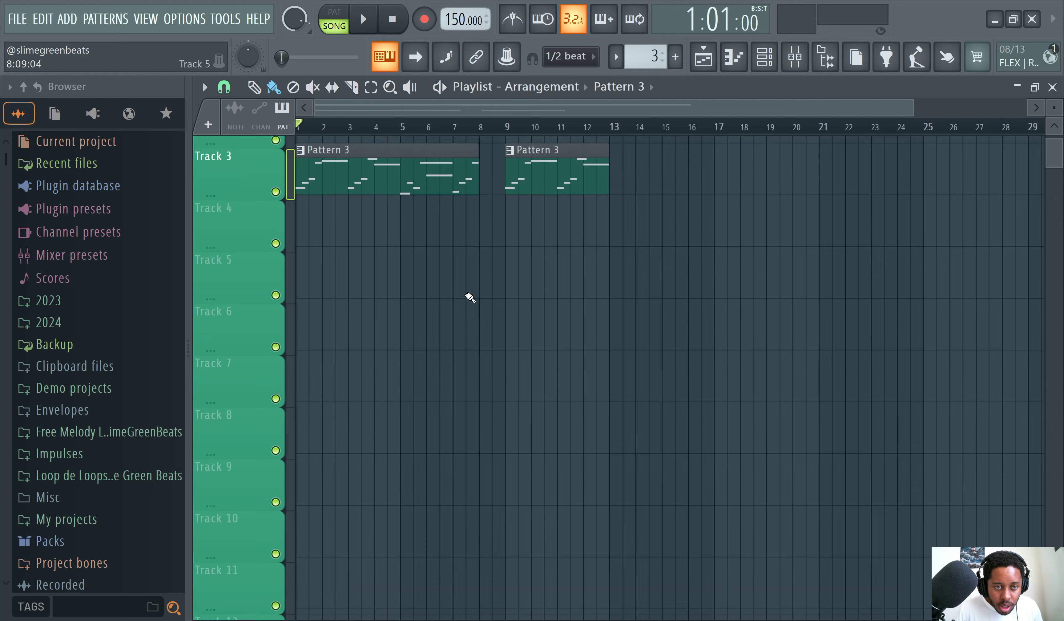
Ramp down the early ElectraX note velocities and soften two notes near bar 4, checking by playback.
double_click(440, 290)
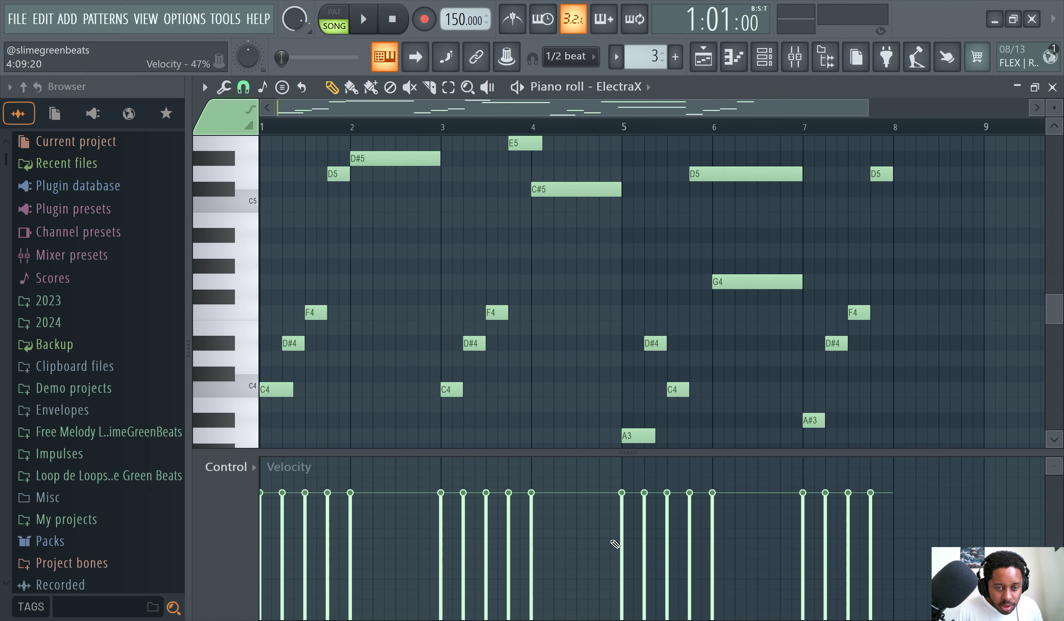
mouse_move(748, 538)
mouse_down()
mouse_move(307, 570)
mouse_move(280, 520)
mouse_up()
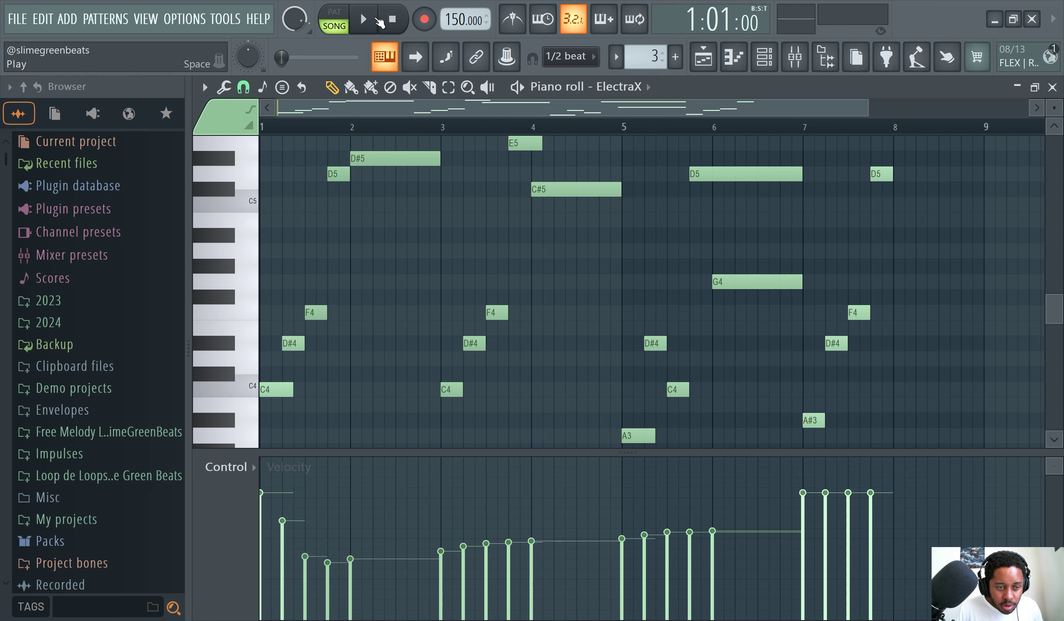
click(363, 19)
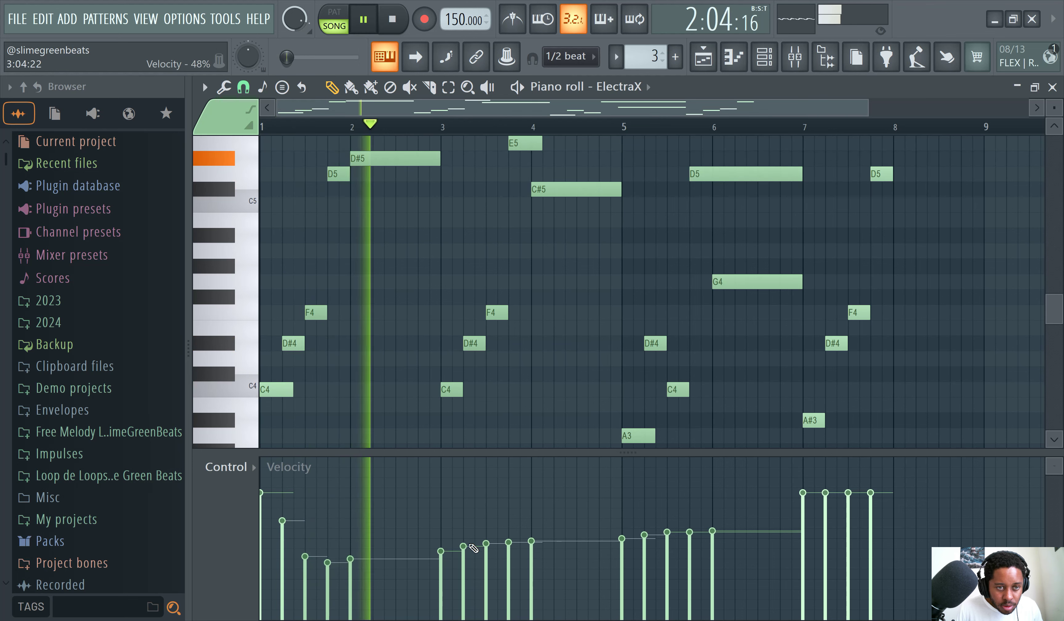
mouse_move(491, 565)
mouse_down()
mouse_move(510, 583)
mouse_move(509, 601)
mouse_up()
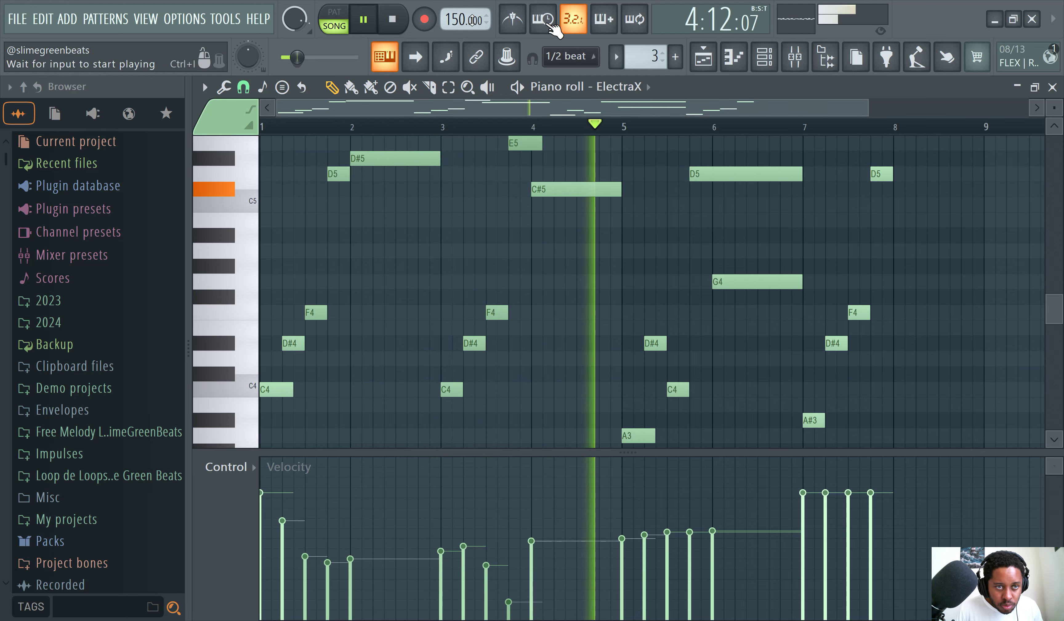
click(392, 19)
click(226, 466)
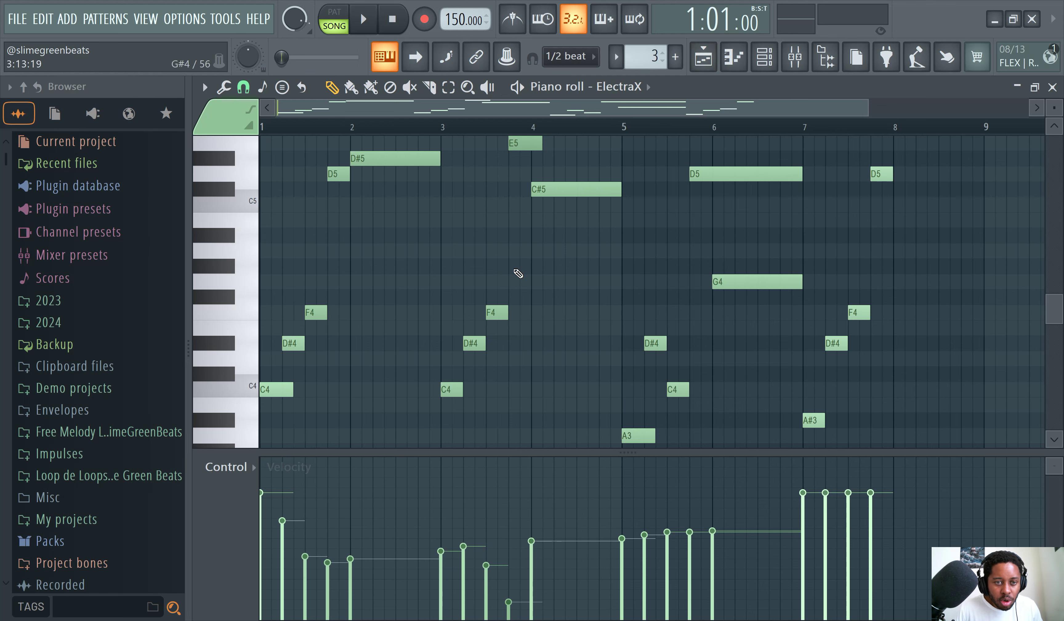
Add an A4 note at bar 3.25 ending near bar 4.6, and shorten the C#5 note.
scroll(531, 271, up, 1)
click(465, 298)
click(554, 298)
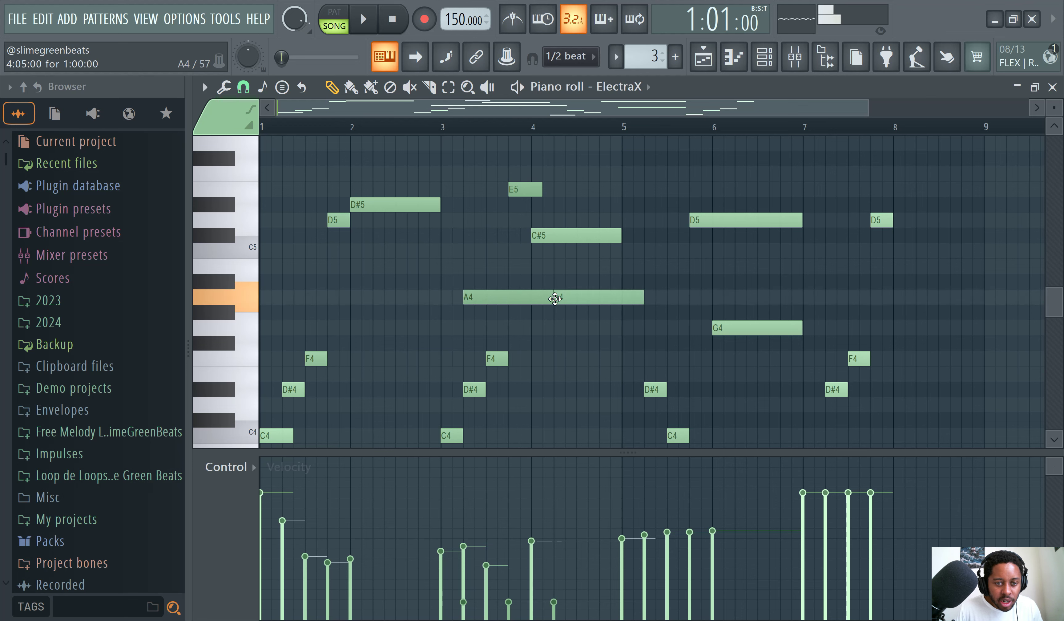
right_click(555, 299)
drag(554, 301, 584, 303)
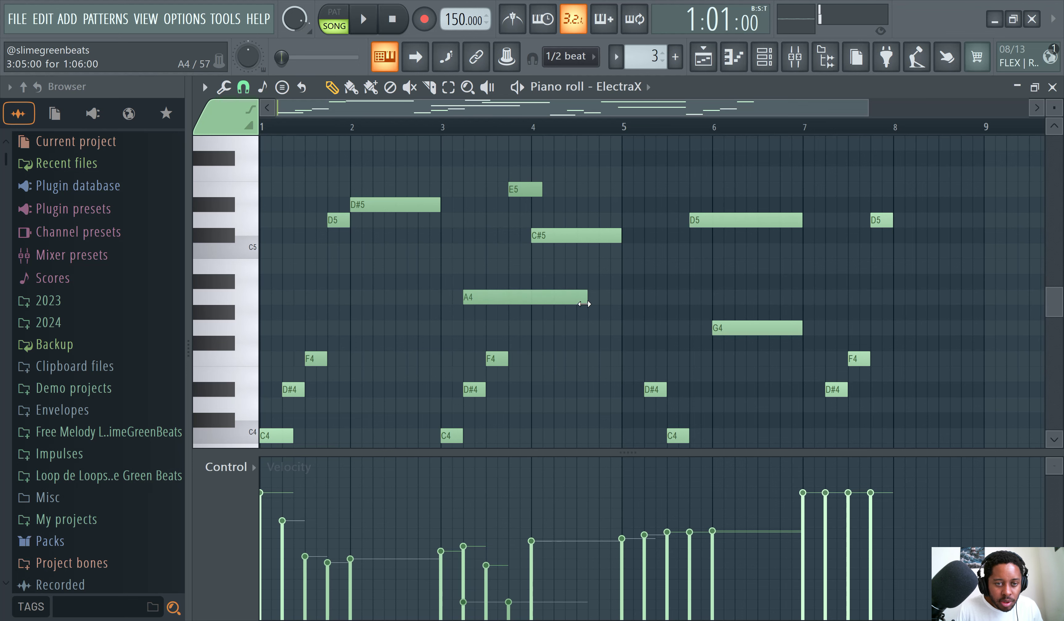
drag(621, 236, 593, 238)
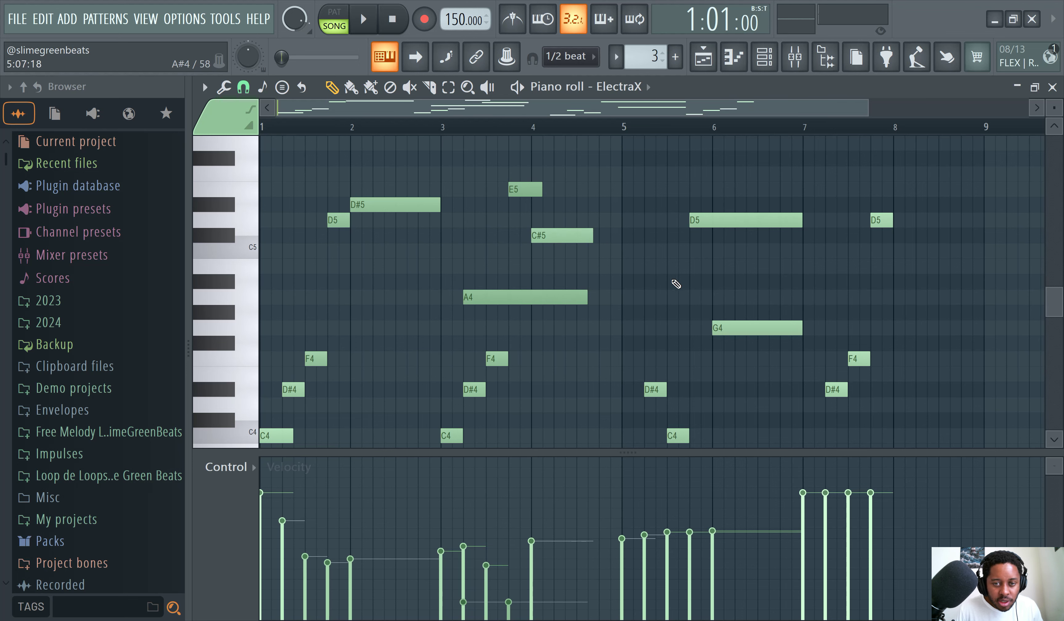
Raise the D#4 note near bar 5.25 to F#4 and lower the C#5 note to C5.
scroll(690, 285, up, 2)
scroll(707, 285, down, 8)
scroll(720, 294, up, 6)
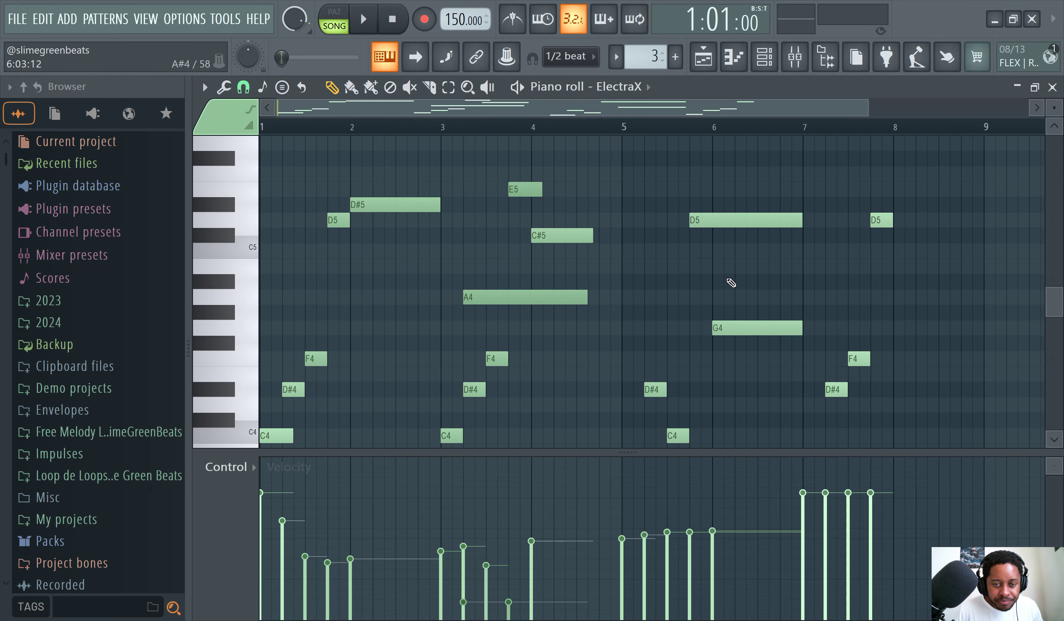
drag(659, 391, 656, 344)
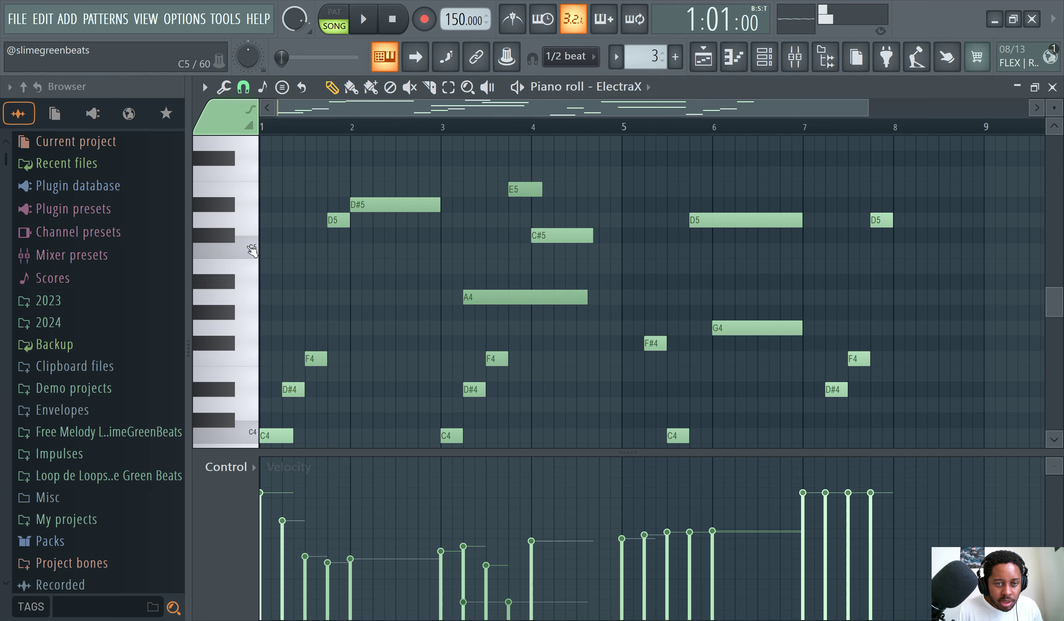
drag(546, 235, 549, 261)
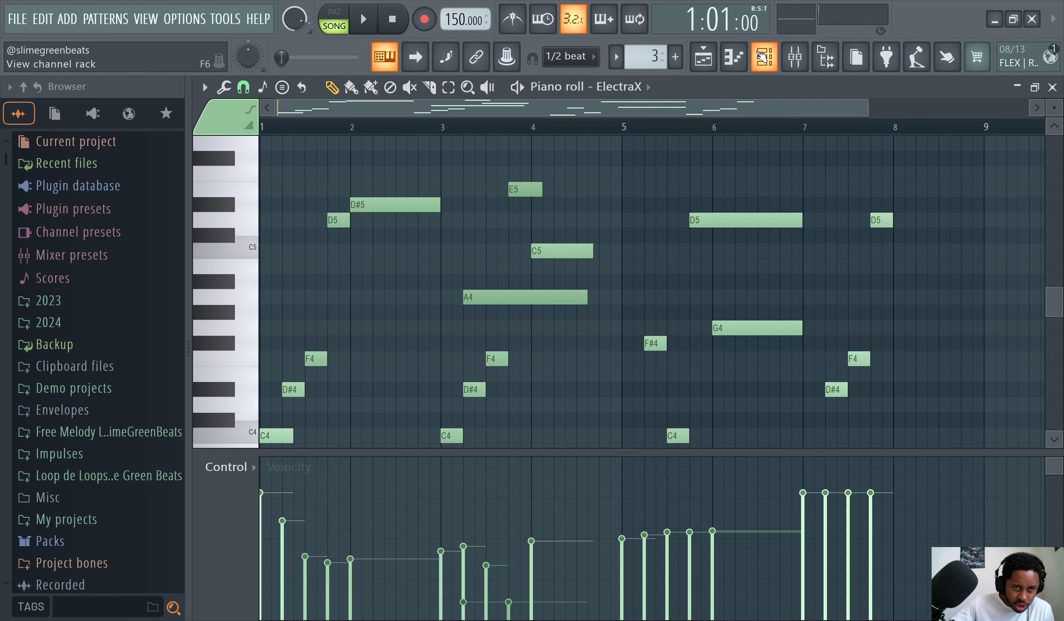
Delete both Pattern 4 clips from Track 1 and play the arrangement with the Channel rack showing.
click(795, 56)
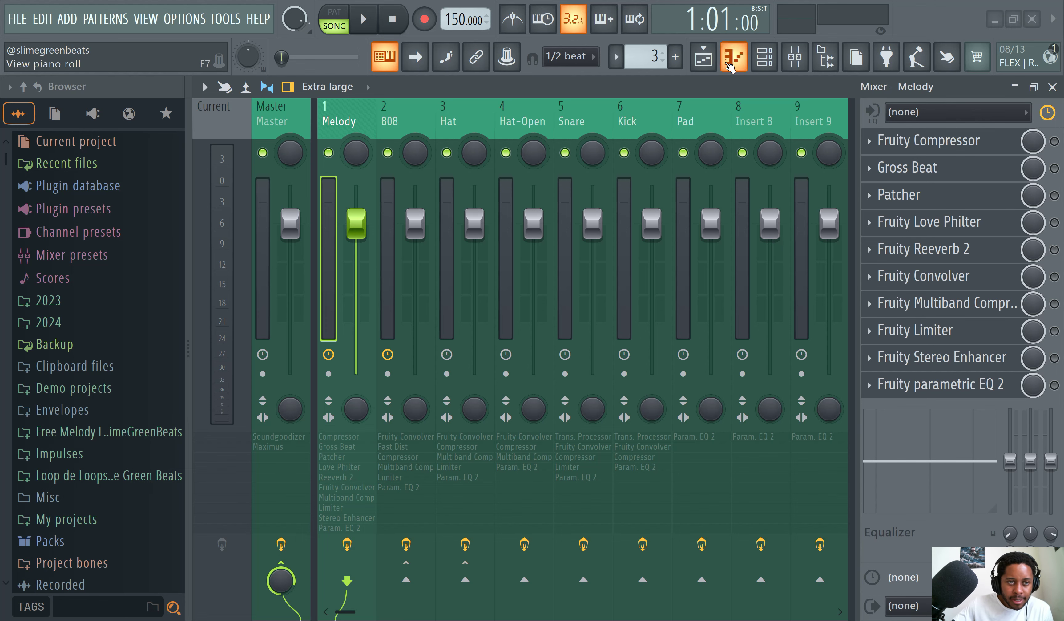
click(763, 57)
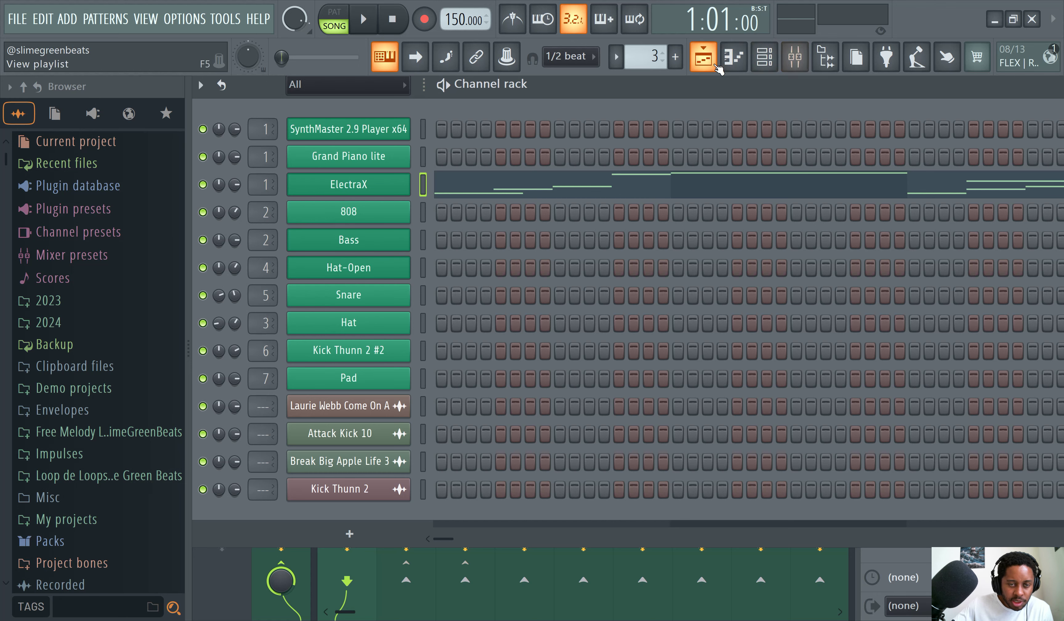
click(703, 57)
right_click(416, 181)
right_click(660, 181)
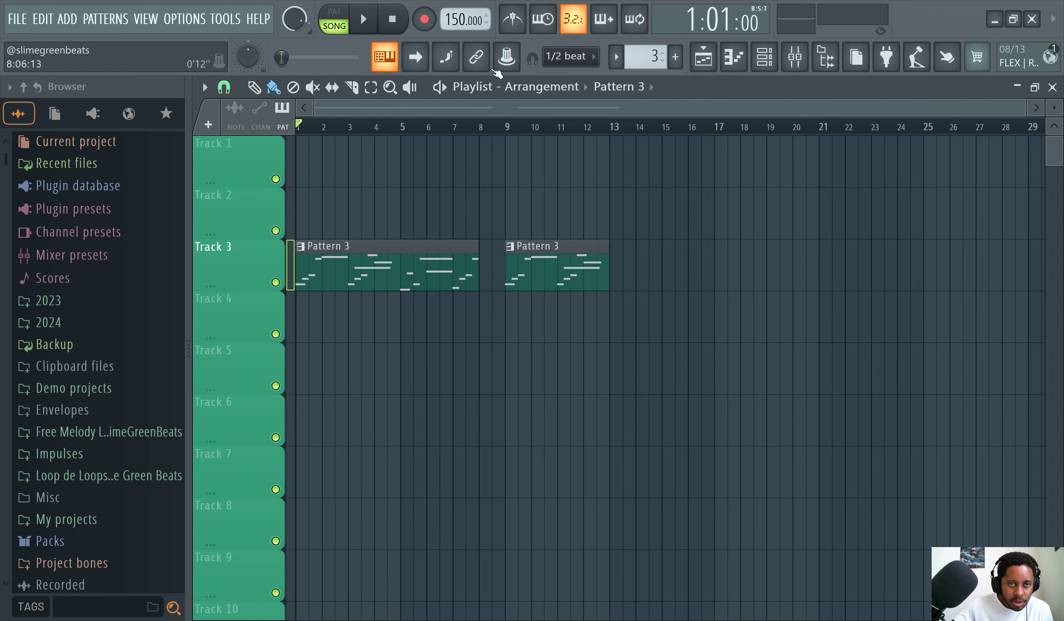
key(space)
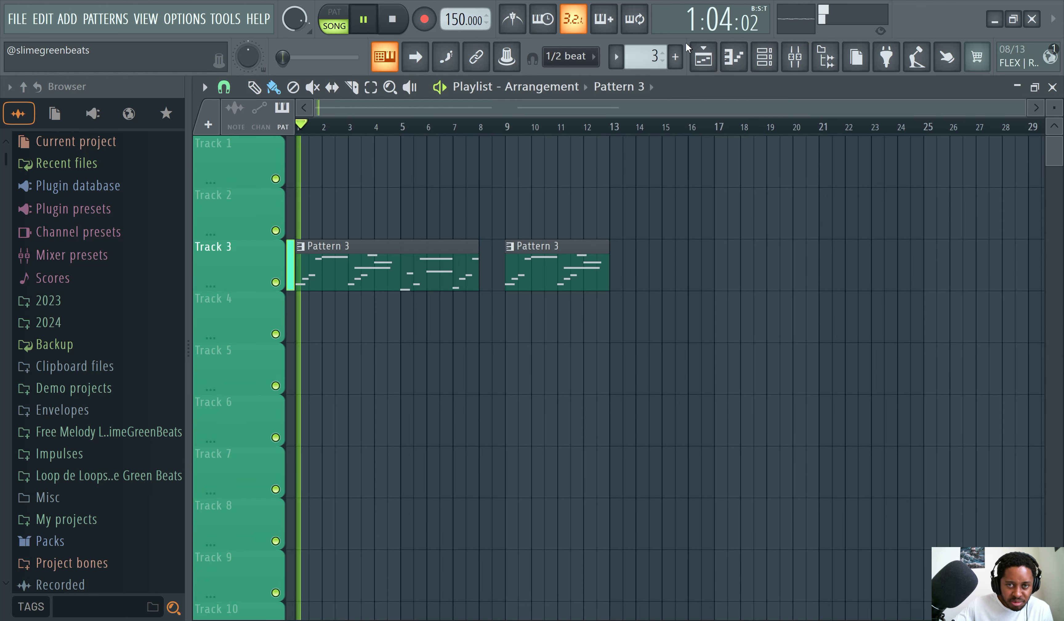
click(793, 60)
click(764, 57)
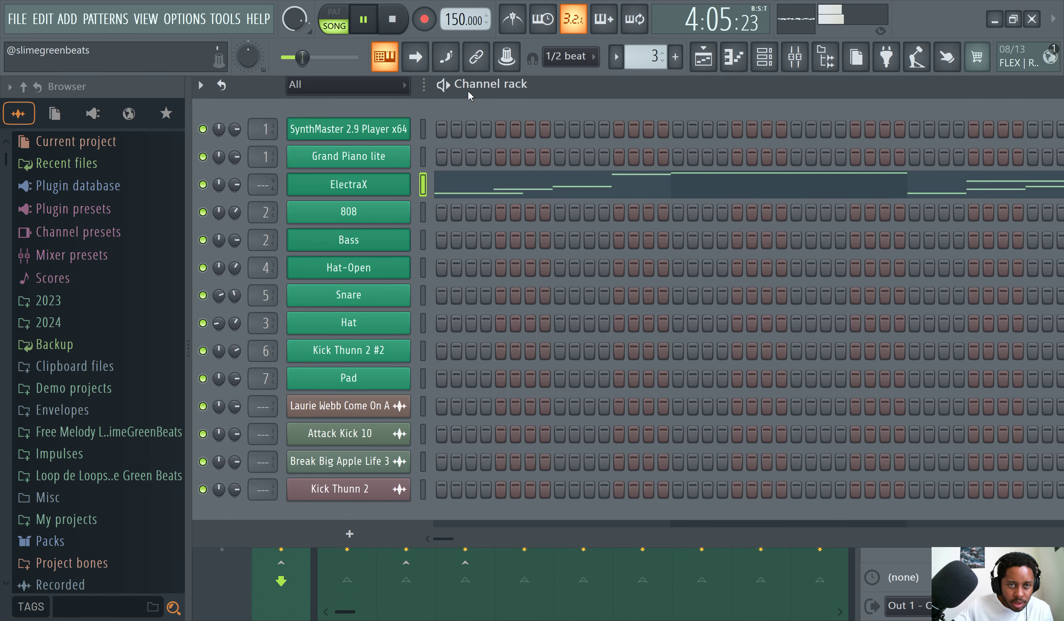
Hide the channel rack to reveal the full mixer, leaving the Melody track's effects unchanged.
drag(440, 88, 530, 244)
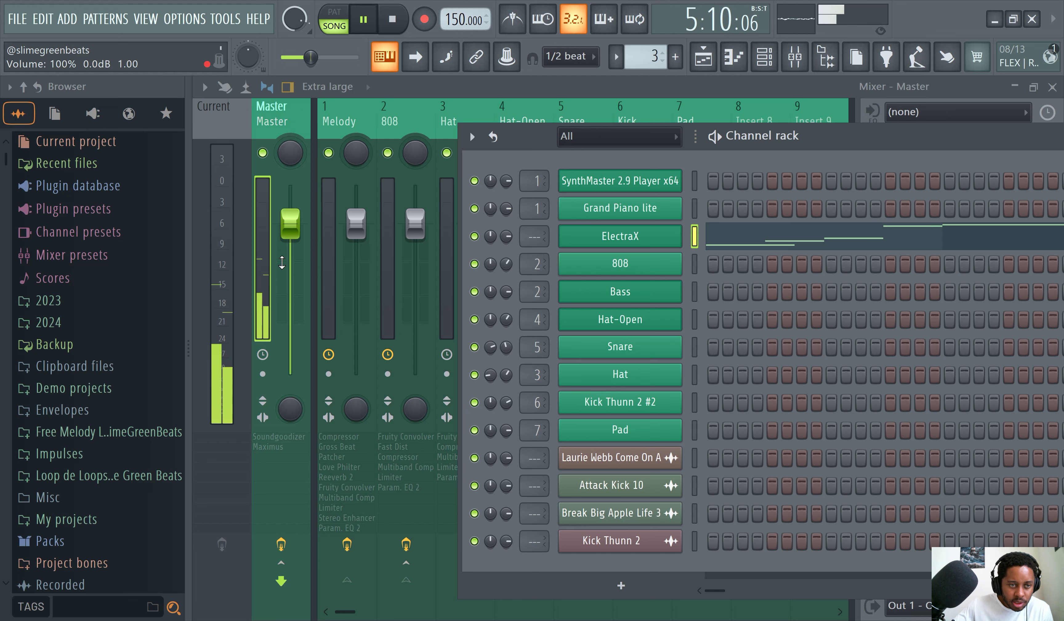
scroll(530, 244, up, 1)
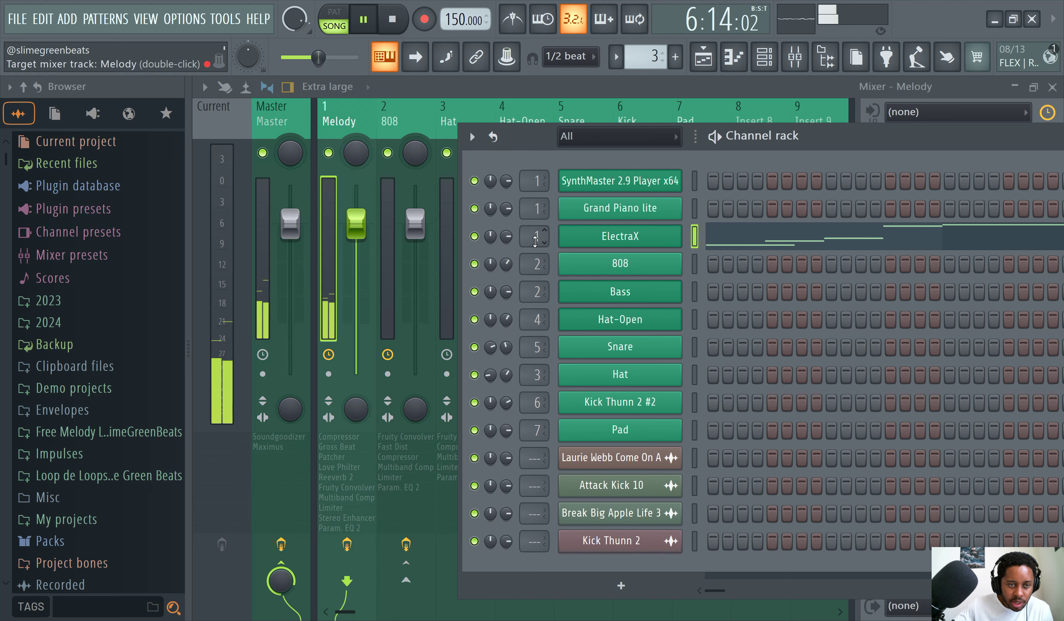
key(F6)
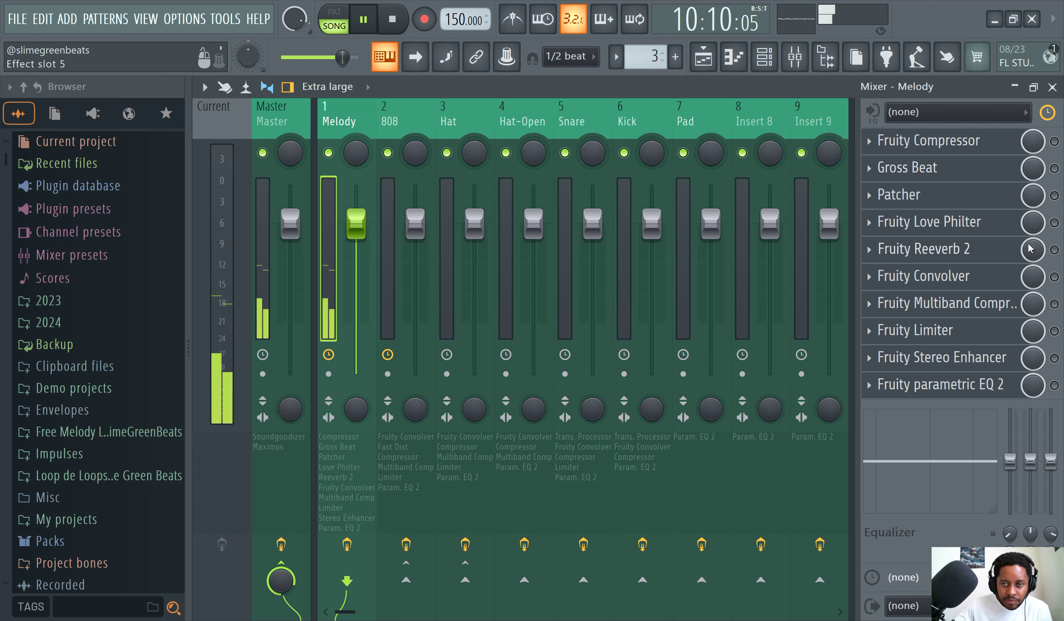
click(870, 144)
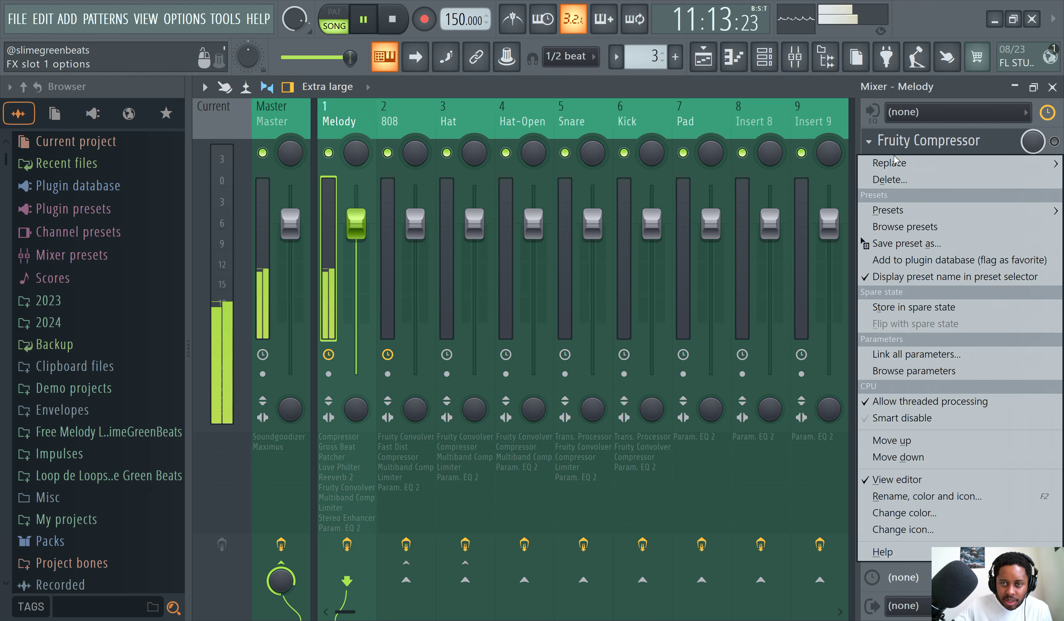
mouse_move(894, 162)
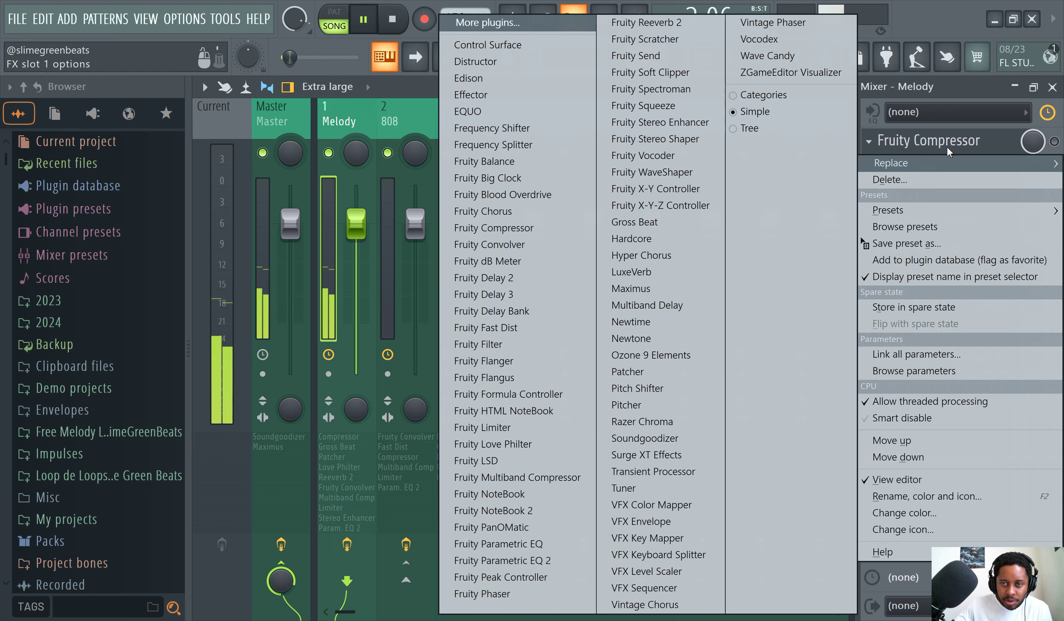
click(937, 138)
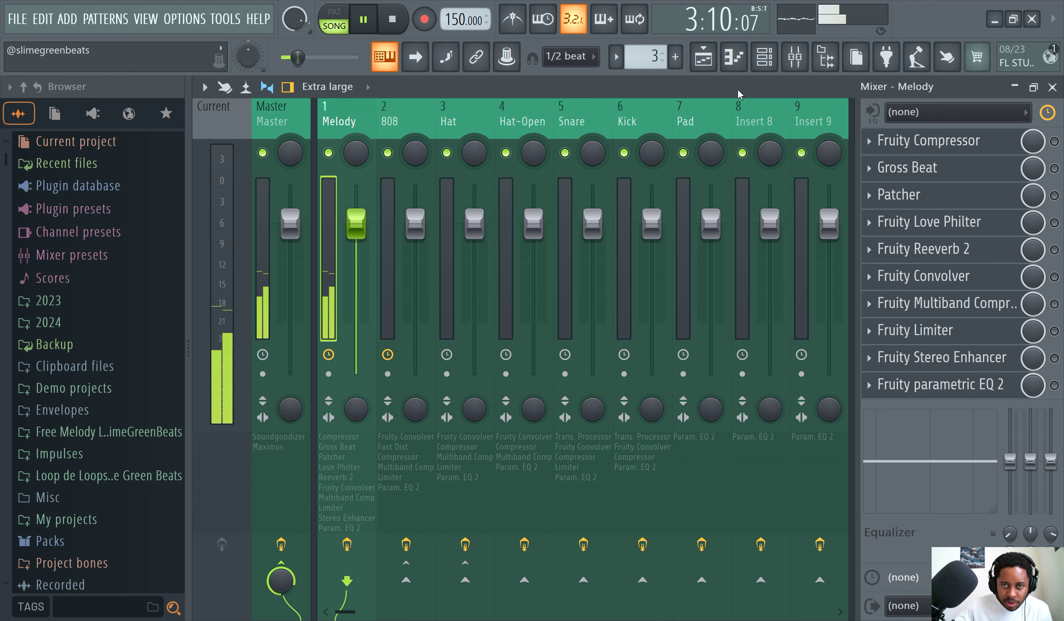
Set ElectraX's target mixer track to Insert 10 and close the channel rack.
click(765, 57)
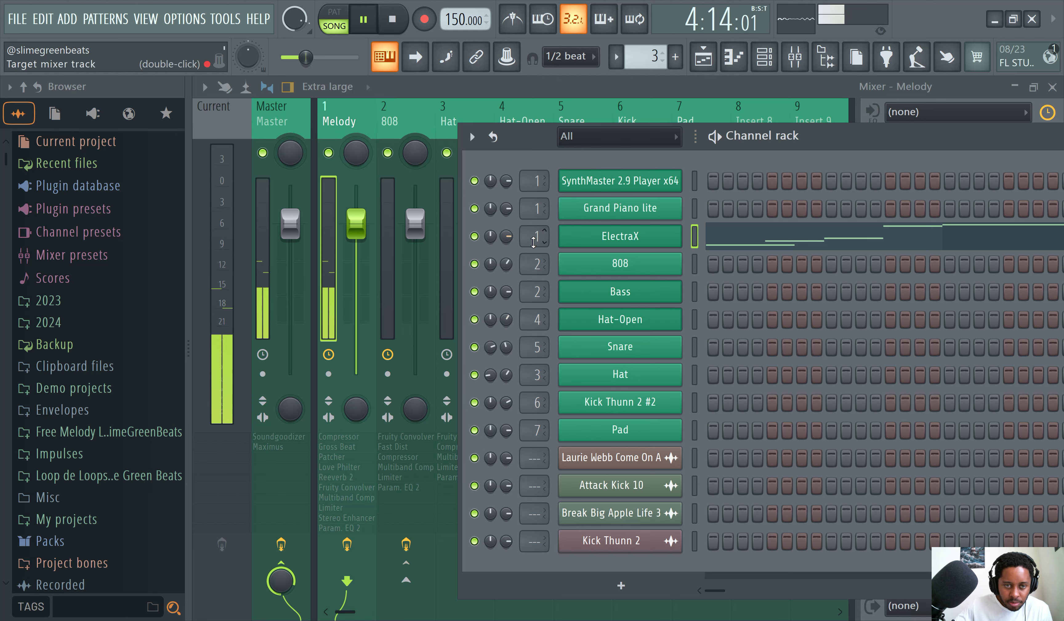
drag(534, 241, 534, 213)
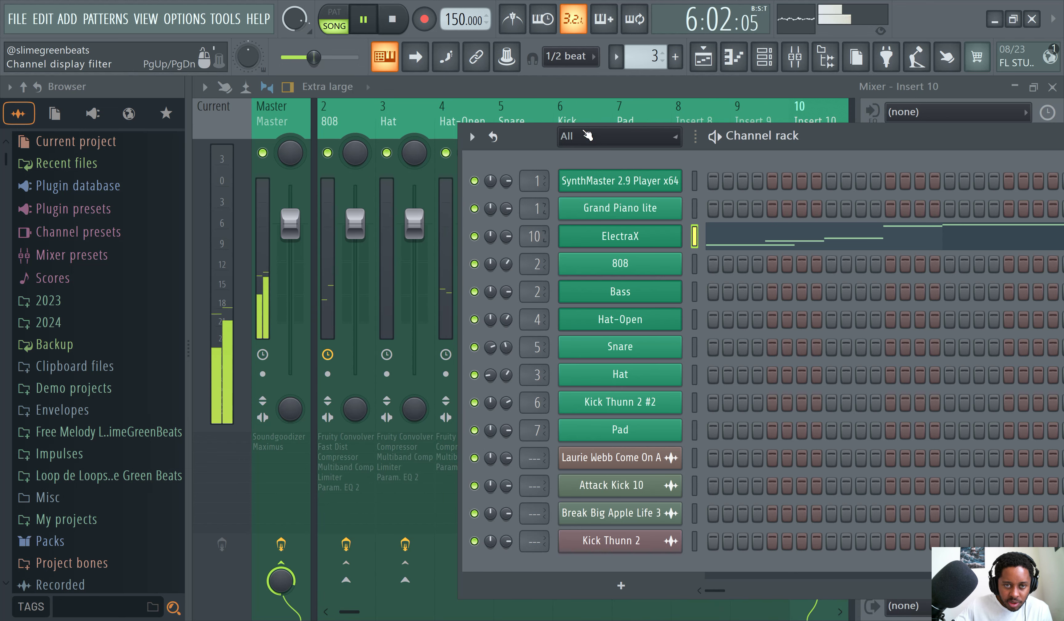
key(F6)
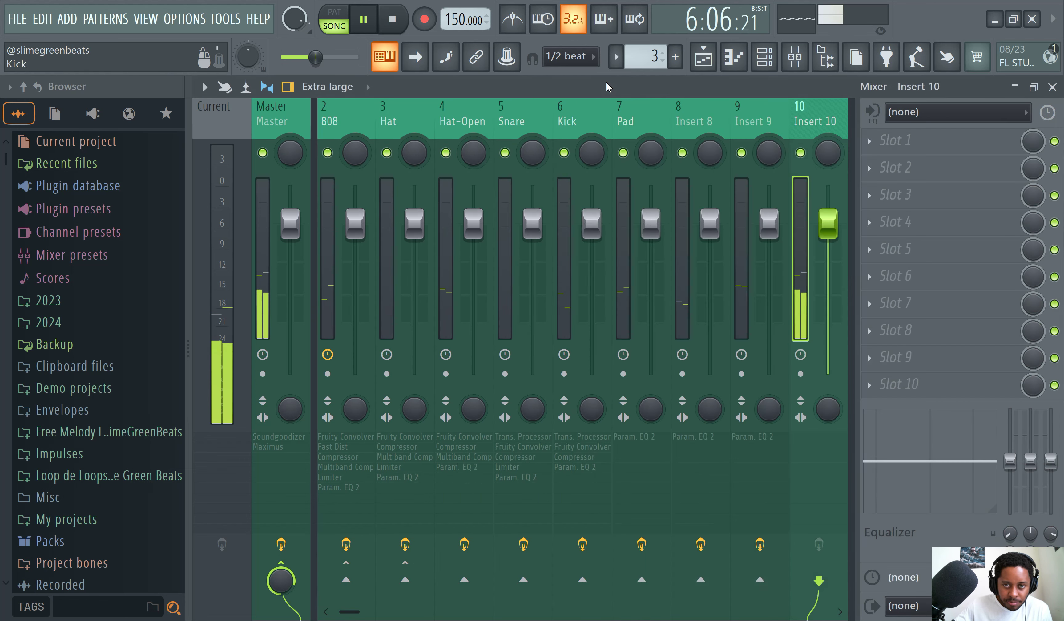
Load Fruity Parametric EQ 2 into Insert 10's slot 1 and pull bands 1 and 7 to -18 dB.
click(919, 152)
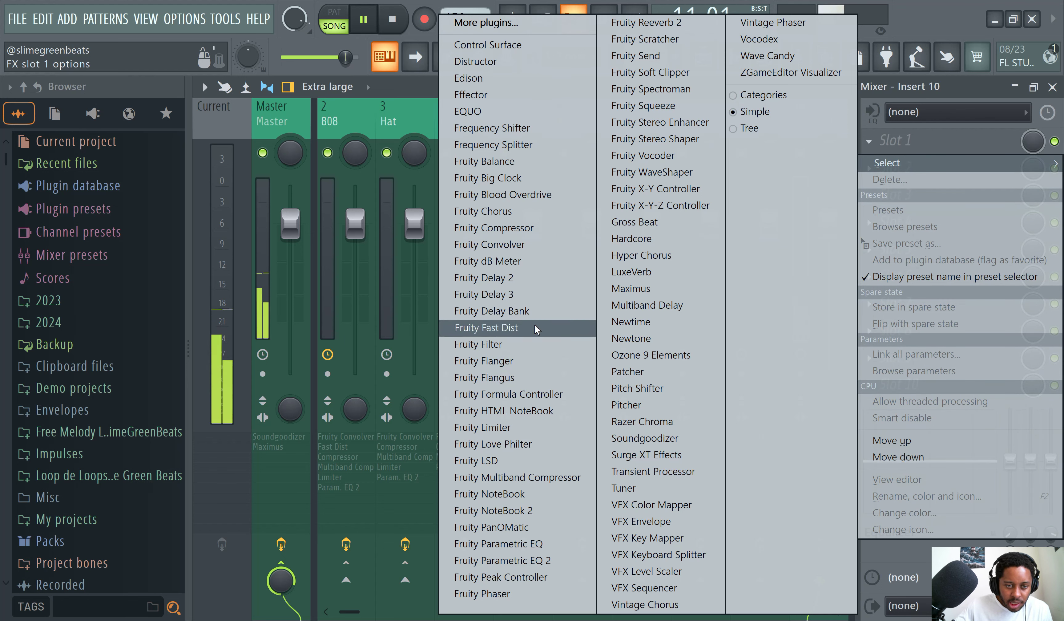
click(554, 560)
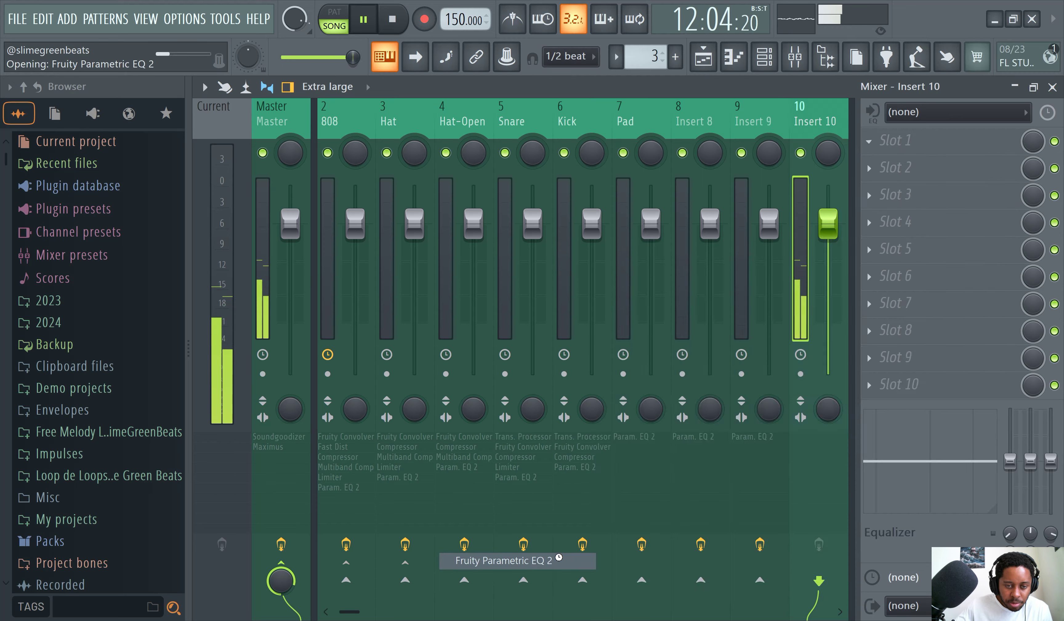
drag(424, 413, 455, 524)
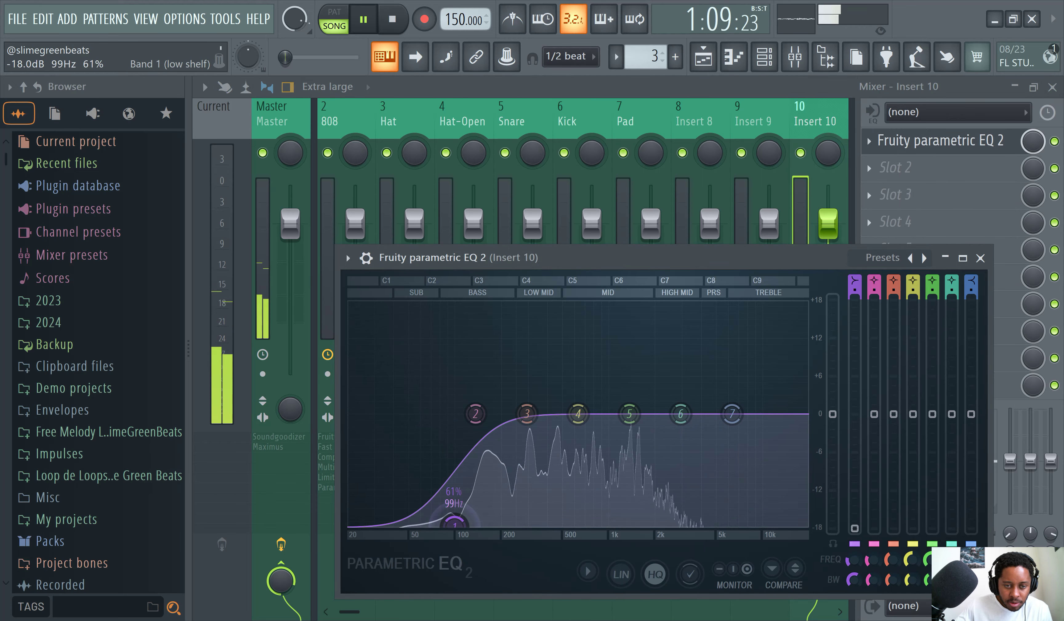
drag(732, 414, 635, 524)
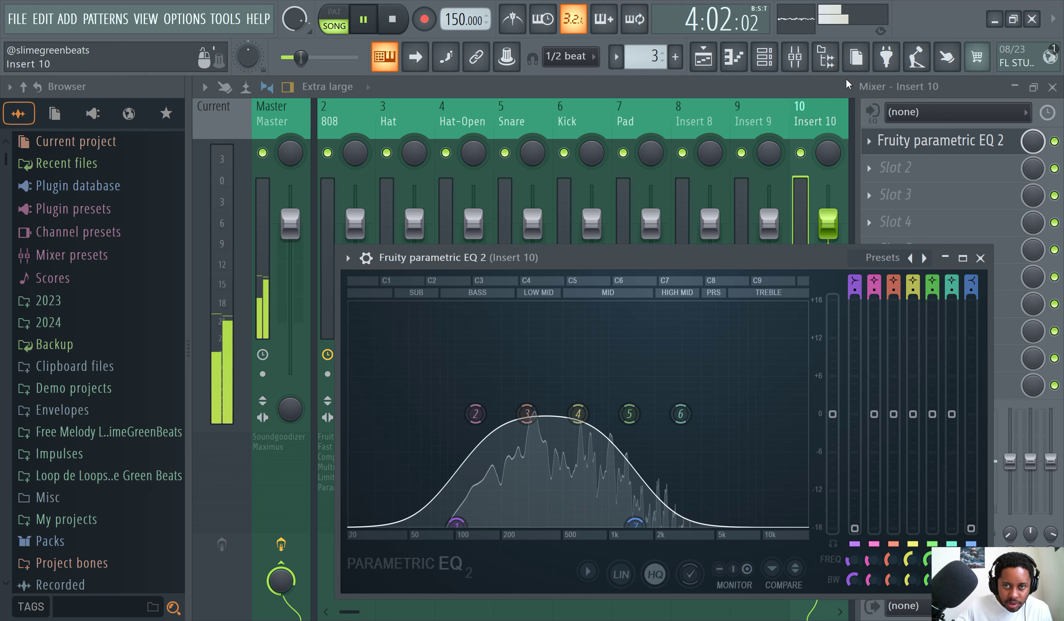
Load Fruity Reeverb 2 into slot 2 and Fruity Fast Dist into slot 3 of Insert 10.
click(898, 167)
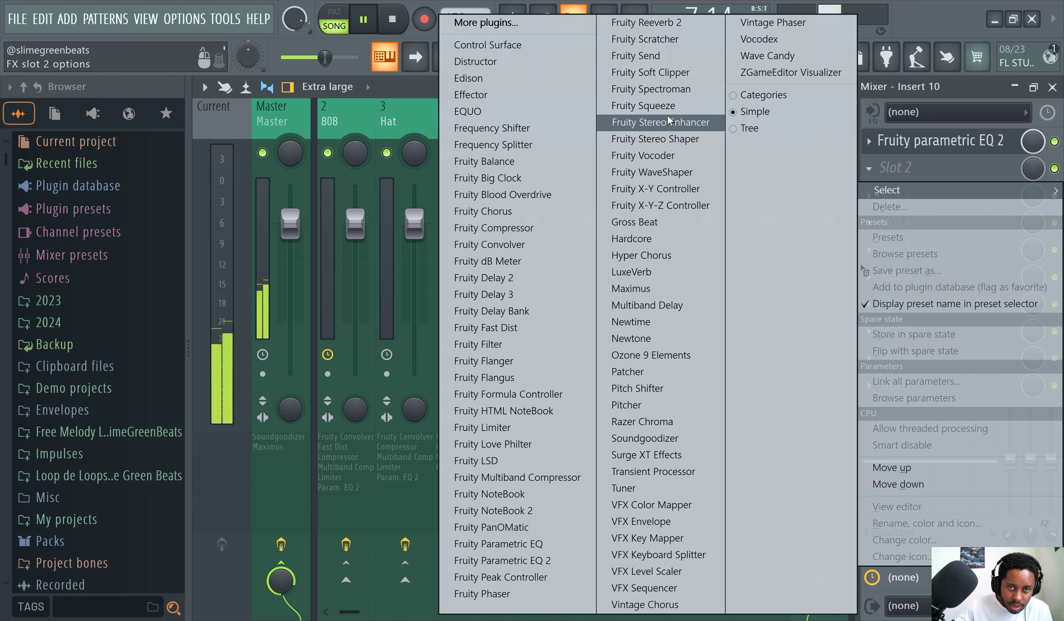
click(651, 26)
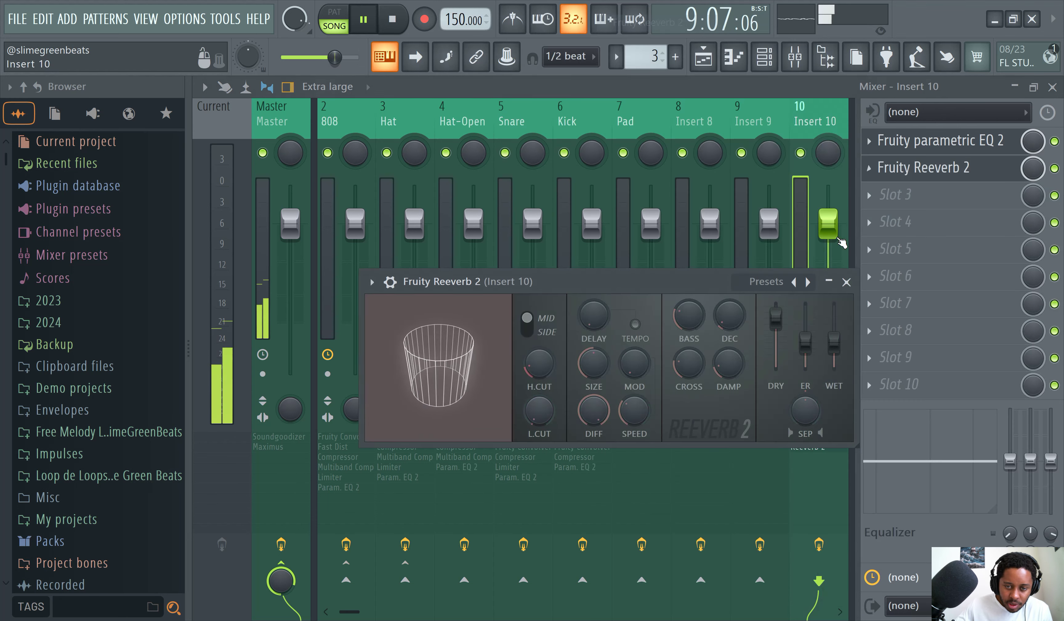
click(892, 197)
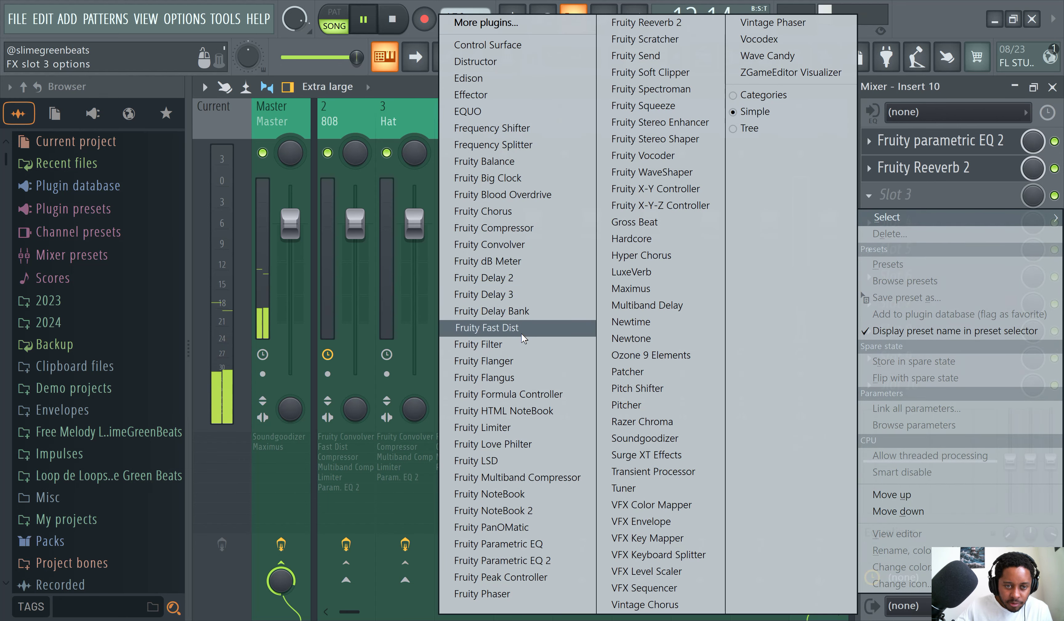
click(524, 328)
click(895, 221)
mouse_move(897, 236)
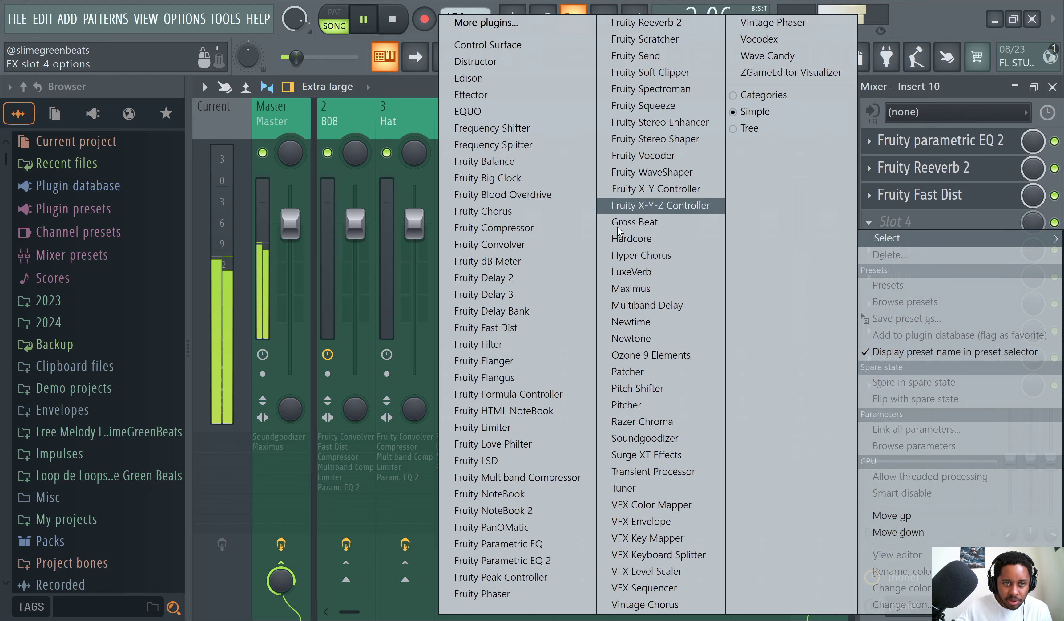
Bypass the EQ and reverb, keep Fast Dist active with mix near 20%, then pause playback.
click(1042, 189)
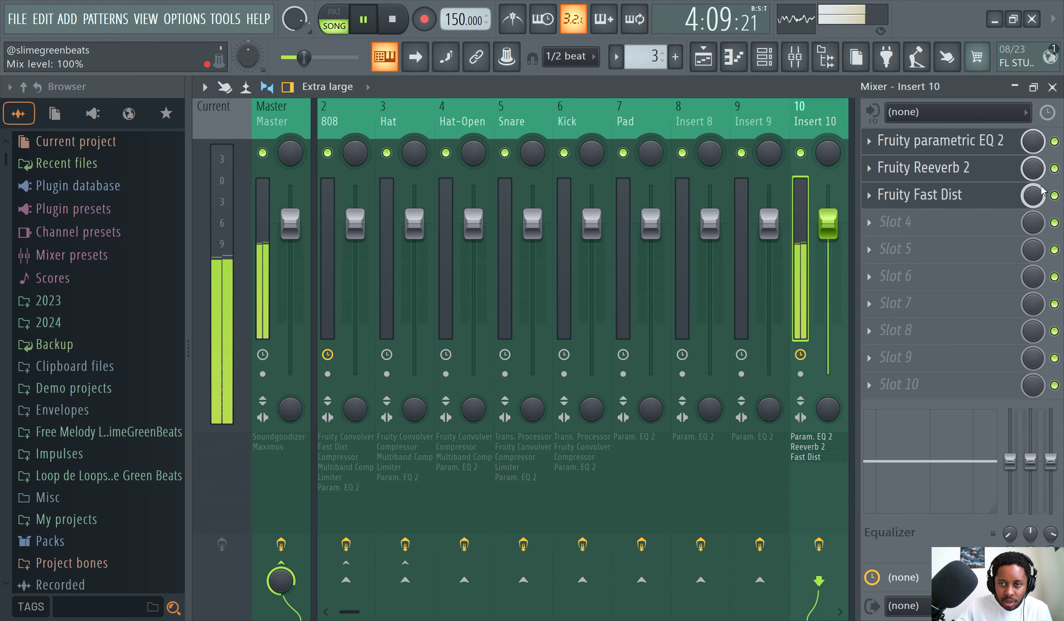
drag(1053, 195, 1053, 141)
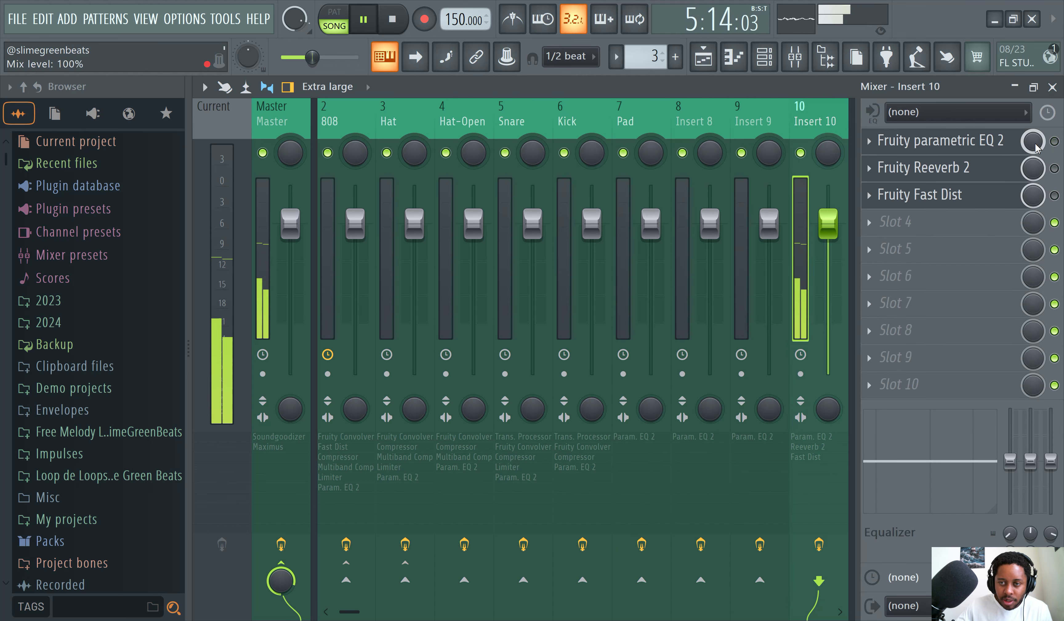
click(1055, 196)
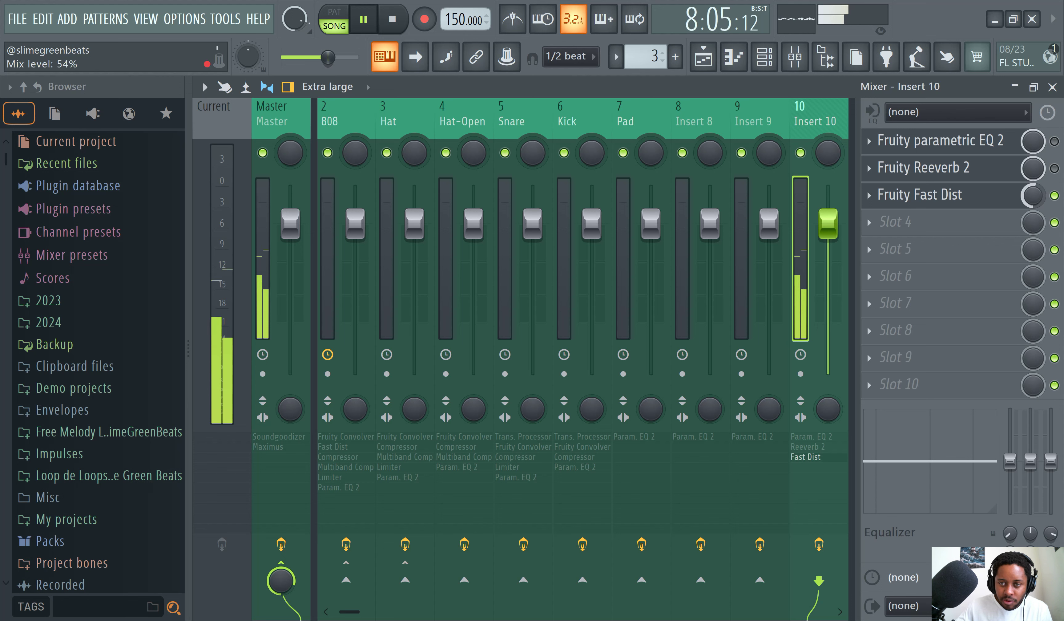
mouse_move(1033, 195)
mouse_down()
mouse_move(1033, 171)
mouse_move(1033, 214)
mouse_up()
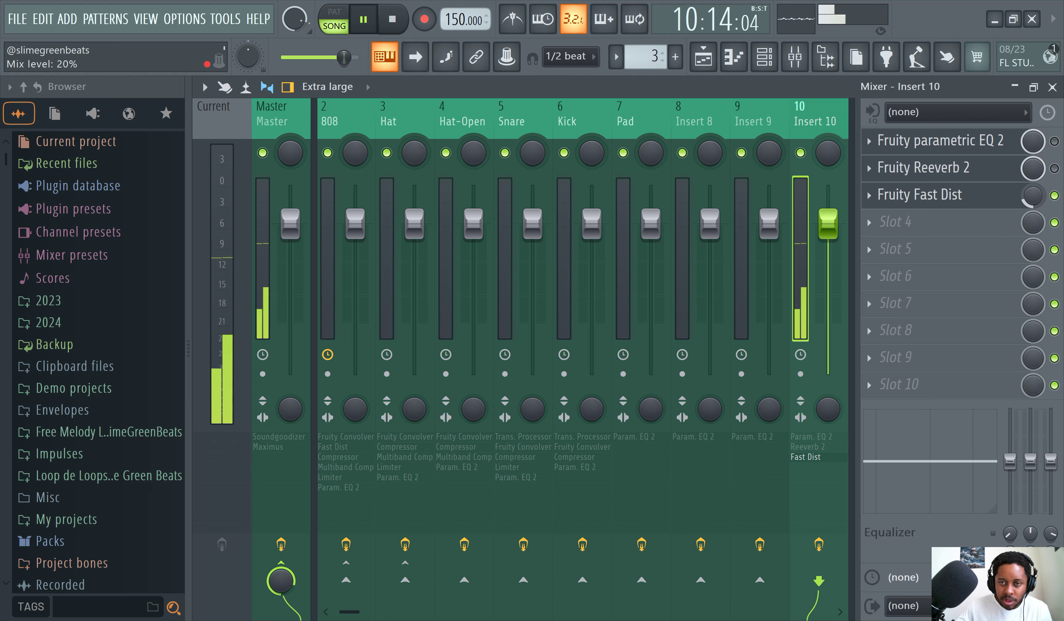
click(361, 27)
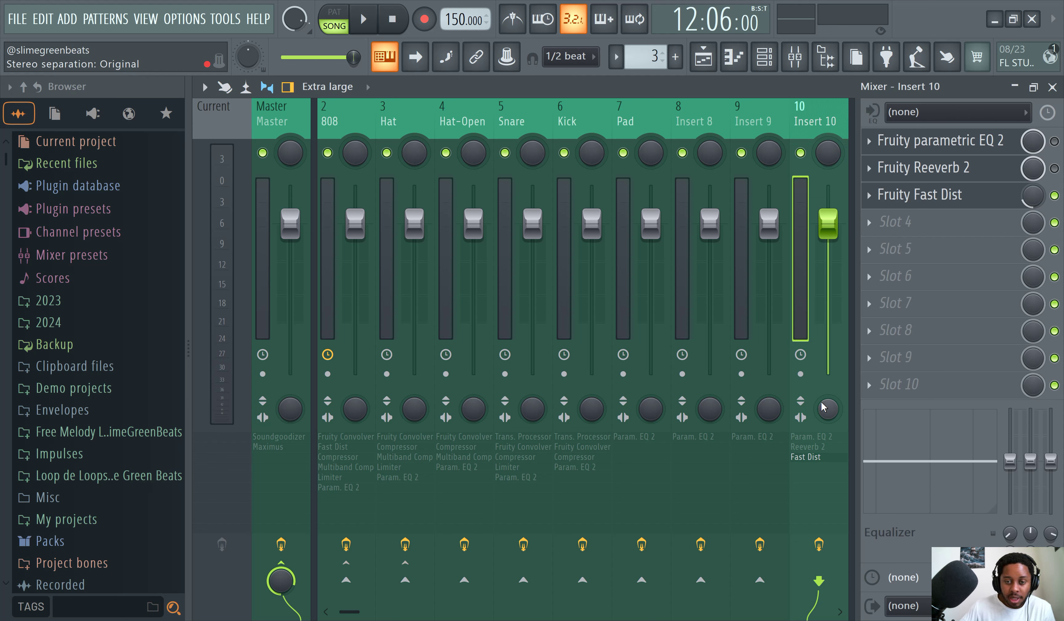
Lower Insert 10's fader volume to -1.2 dB.
drag(828, 408, 828, 397)
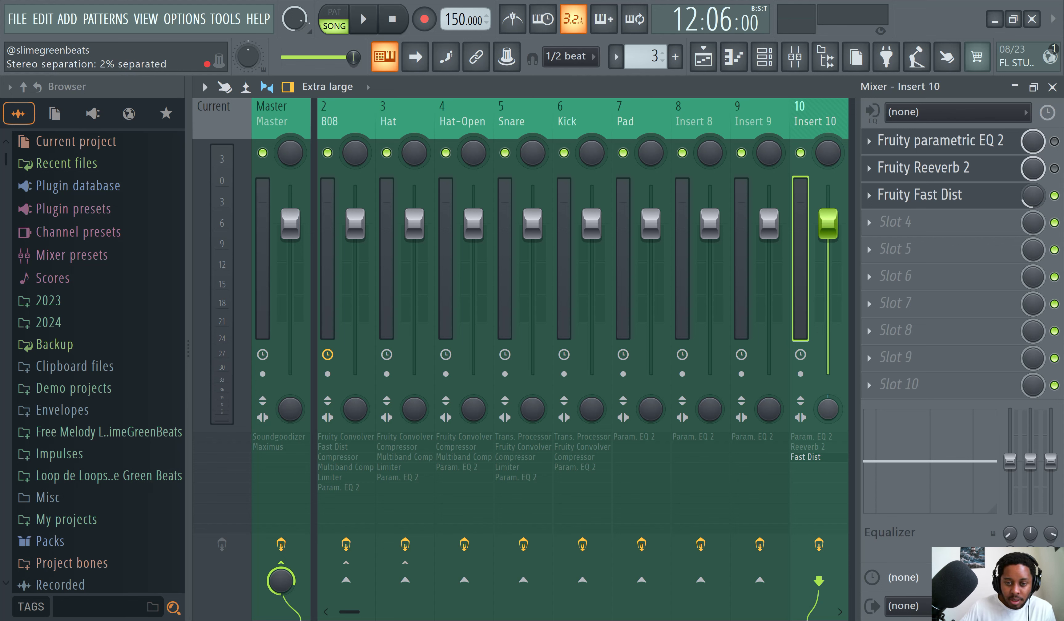
scroll(818, 330, down, 1)
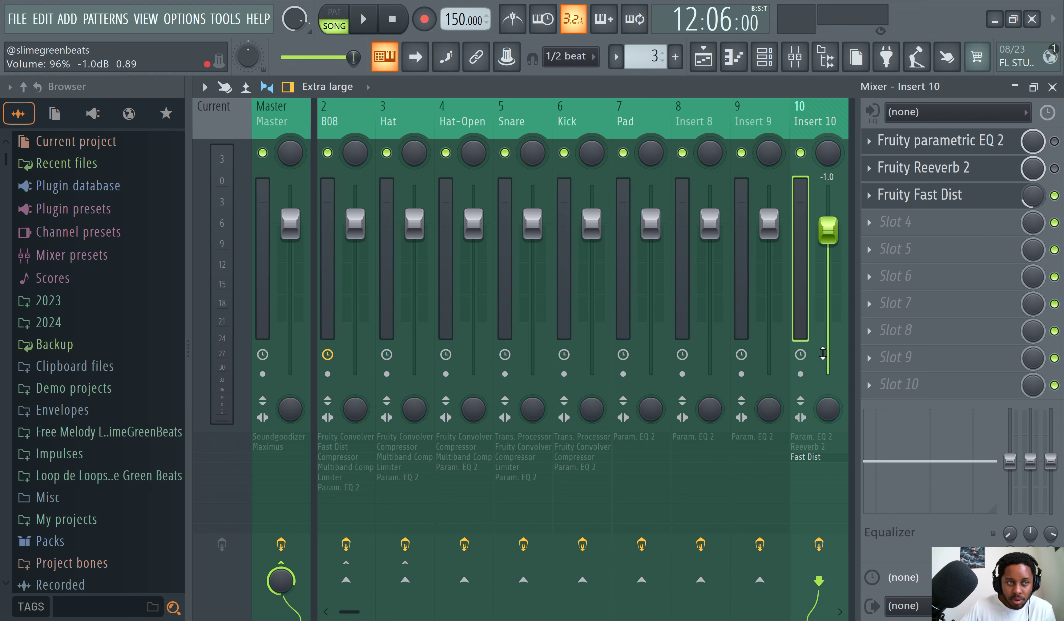
scroll(823, 353, down, 1)
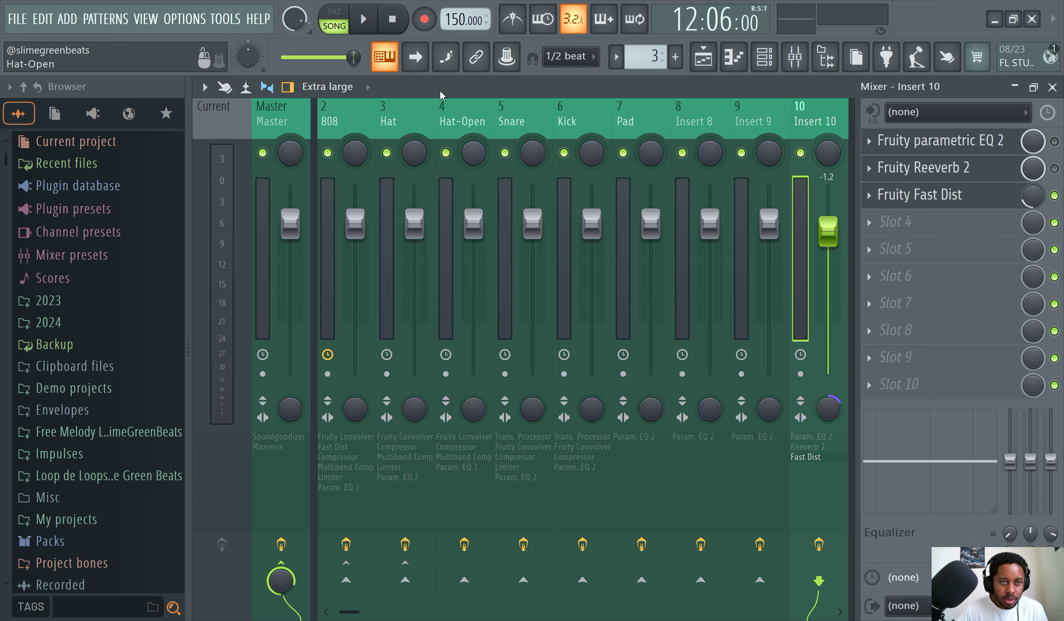
During playback, compare stereo settings, set Insert 10's separation to fully merged, then pause.
click(362, 18)
drag(827, 408, 828, 371)
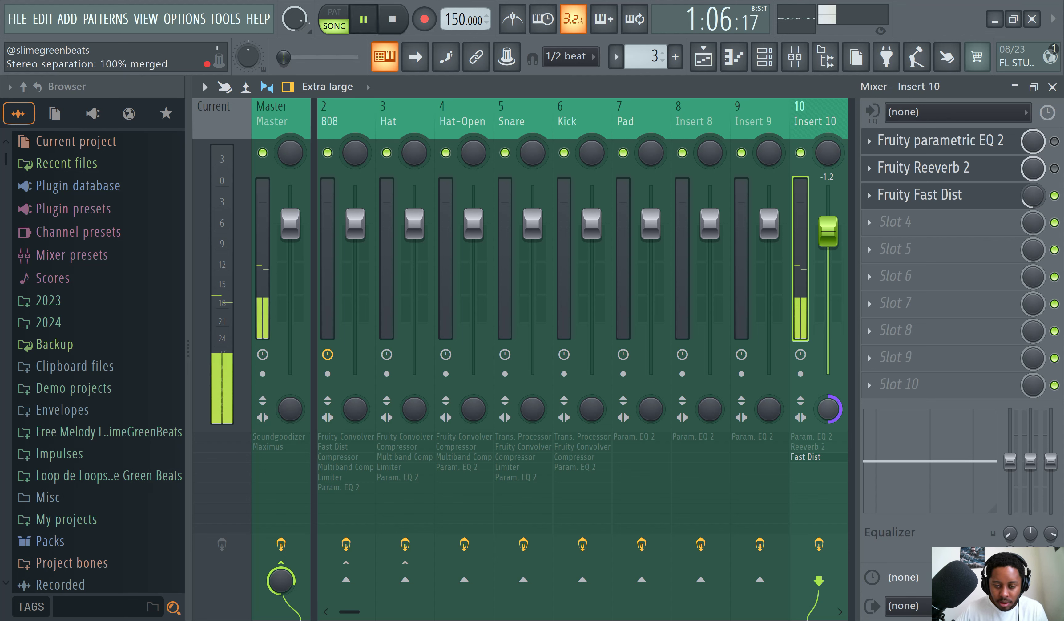
drag(828, 408, 828, 446)
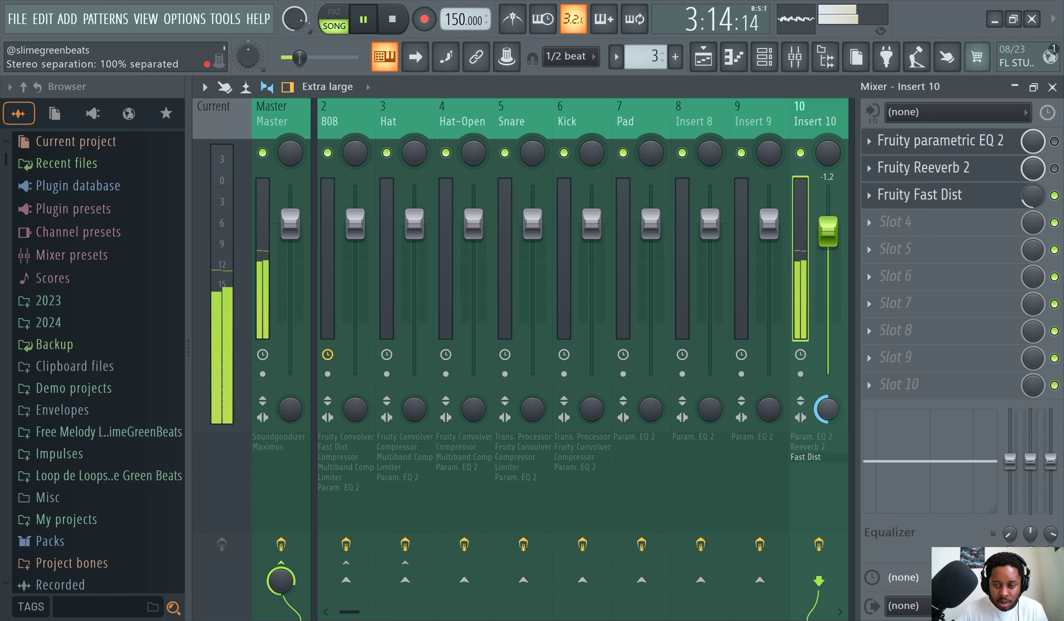
drag(828, 409, 828, 371)
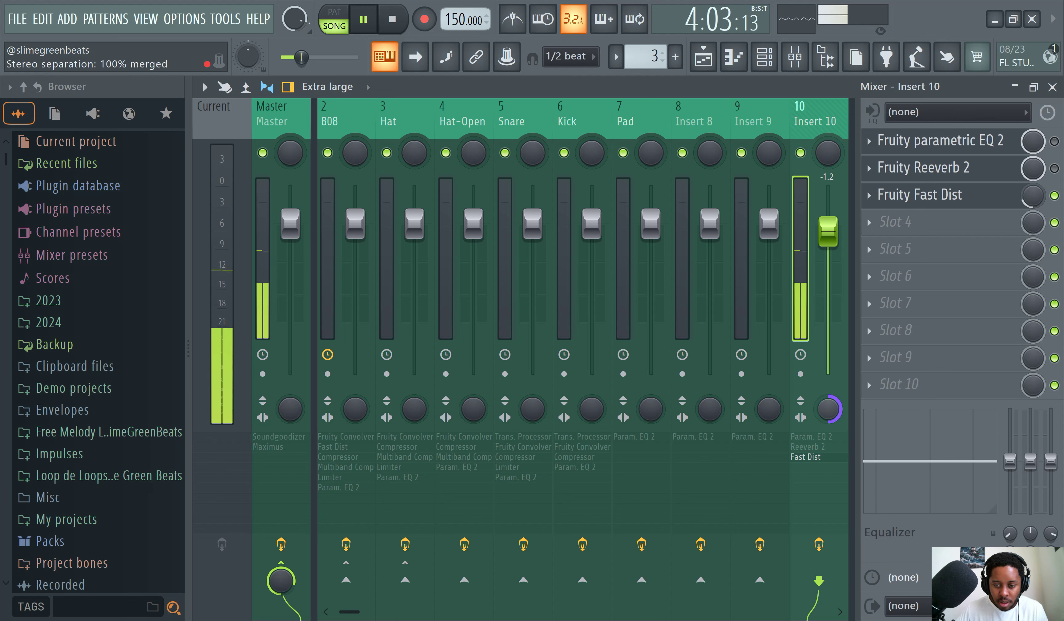
click(365, 21)
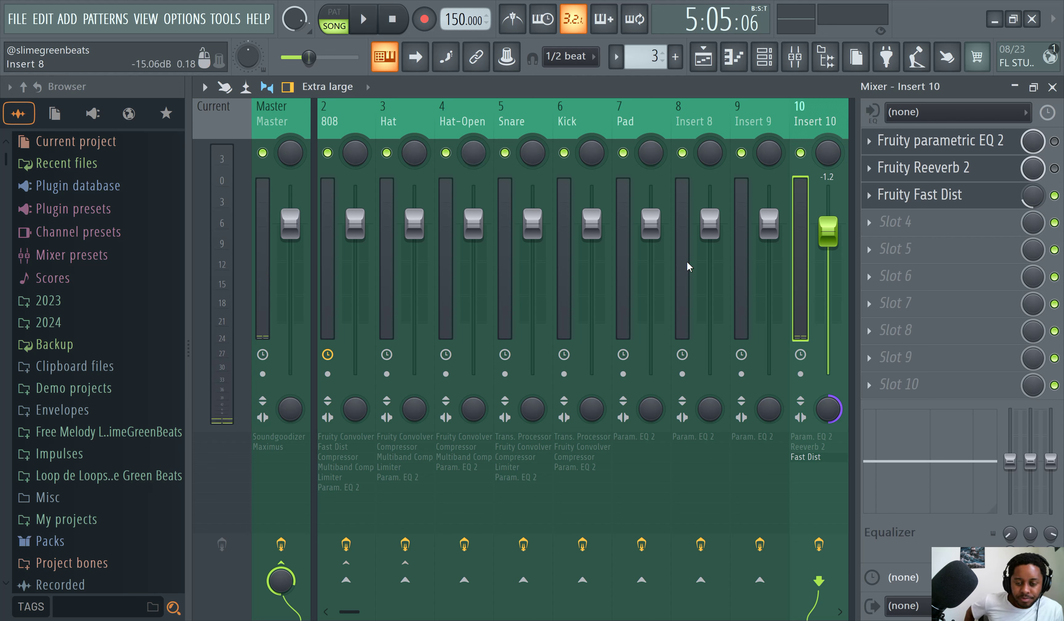